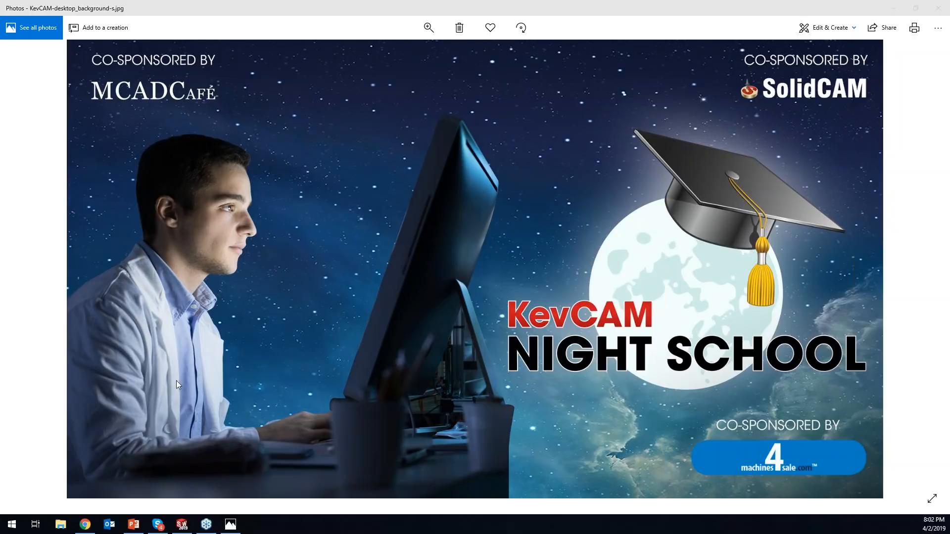
# - Switch to Chrome and browse the uploaded videos on the SolidCAM University channel, then return to SOLIDWORKS
pyautogui.click(85, 526)
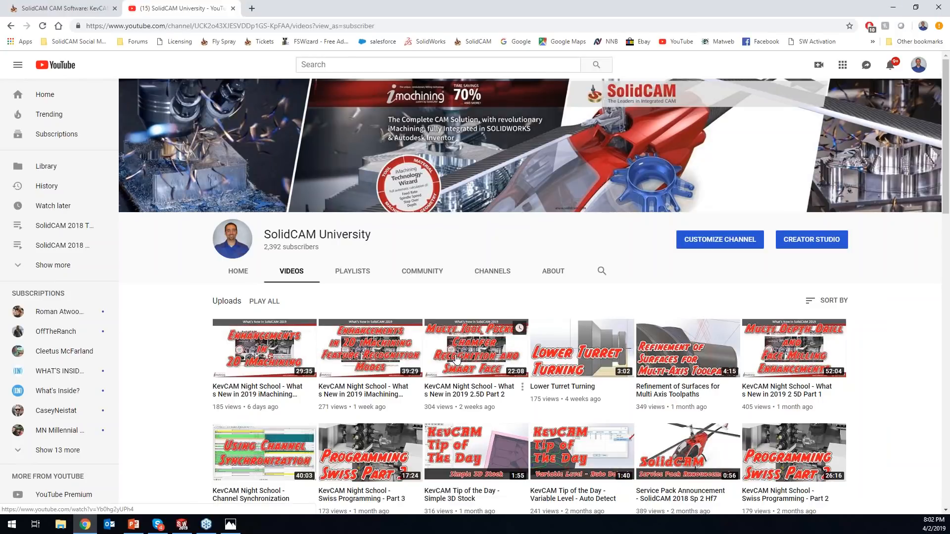
pyautogui.scroll(-3, 489, 369)
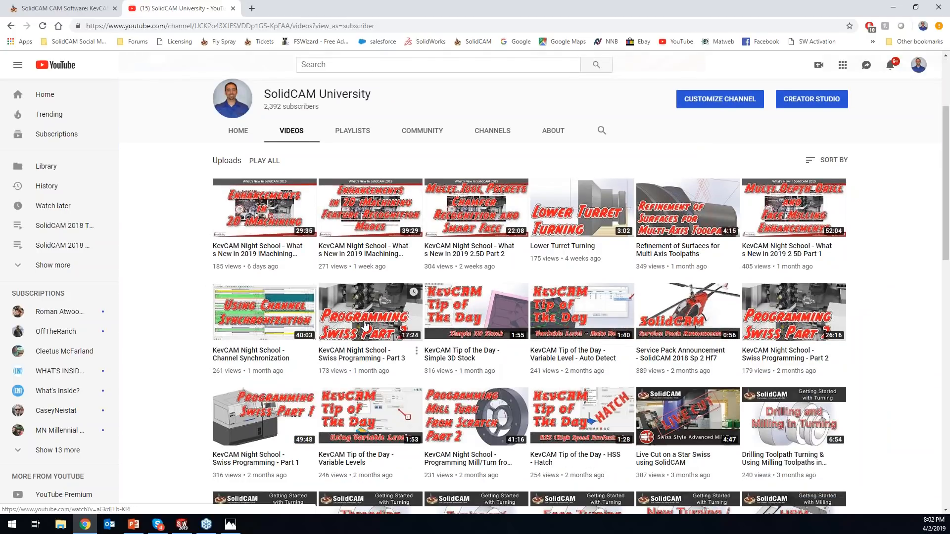
pyautogui.scroll(-9, 470, 358)
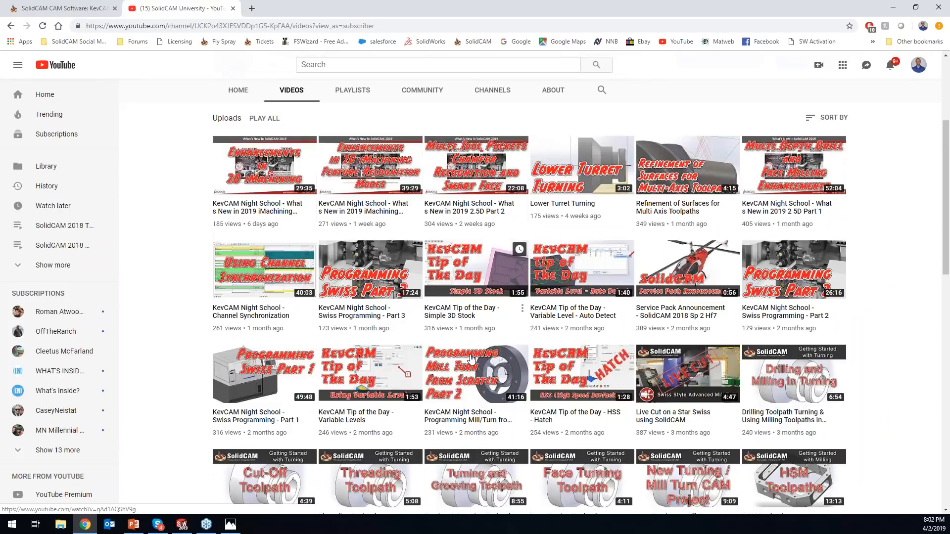
pyautogui.scroll(-6, 395, 329)
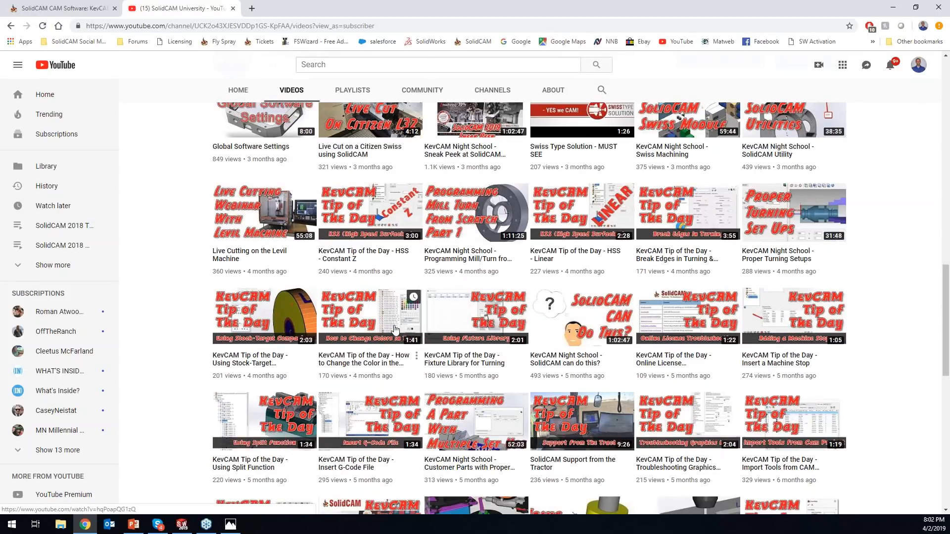
pyautogui.scroll(-9, 394, 330)
pyautogui.scroll(20, 421, 348)
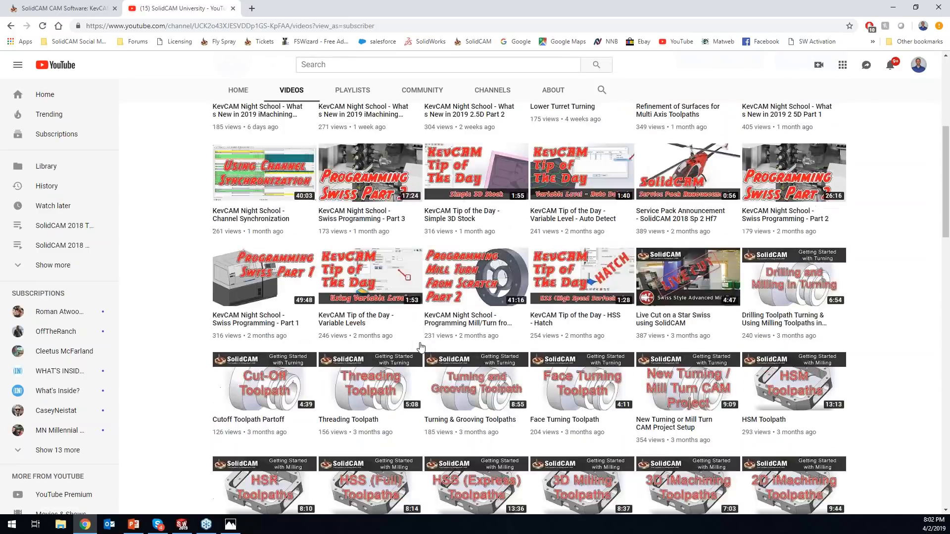
pyautogui.scroll(6, 421, 348)
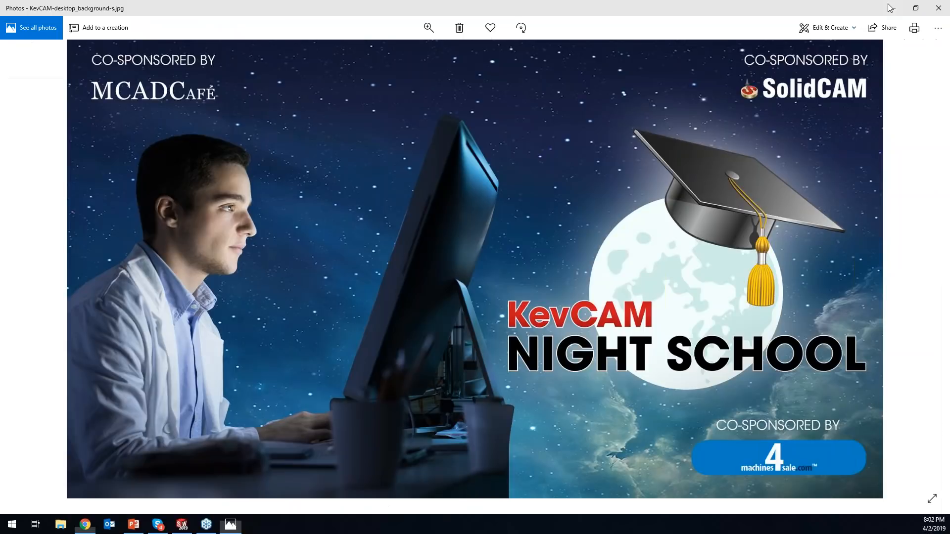
pyautogui.click(895, 8)
pyautogui.click(895, 8)
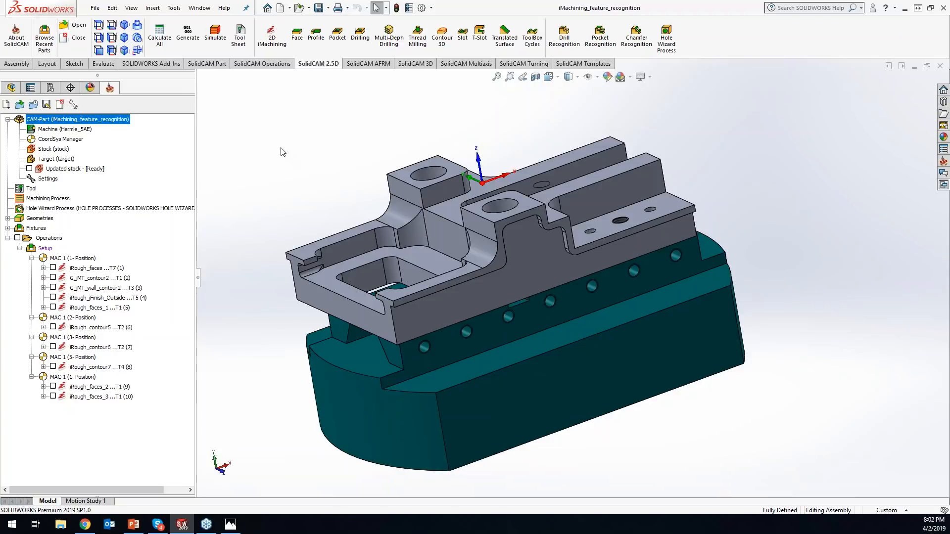
pyautogui.scroll(2, 283, 151)
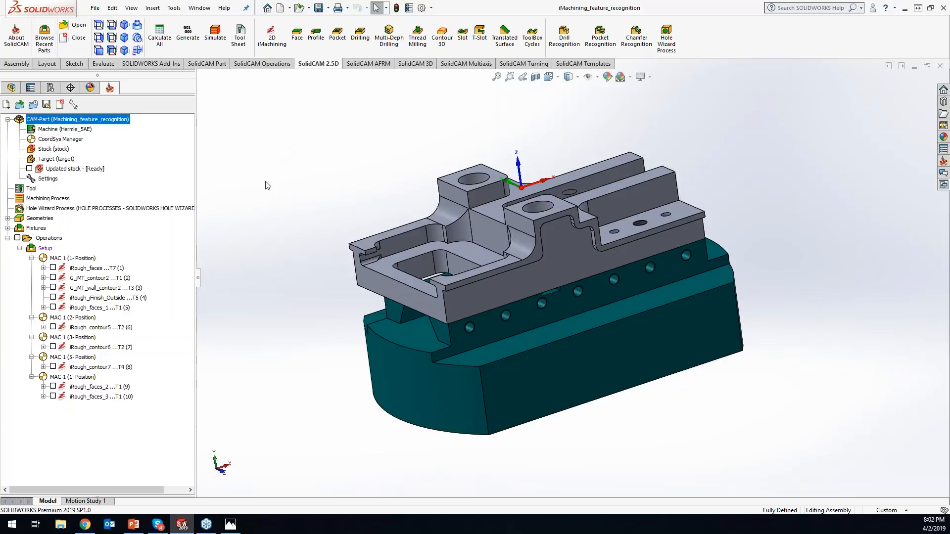
pyautogui.rightClick(51, 239)
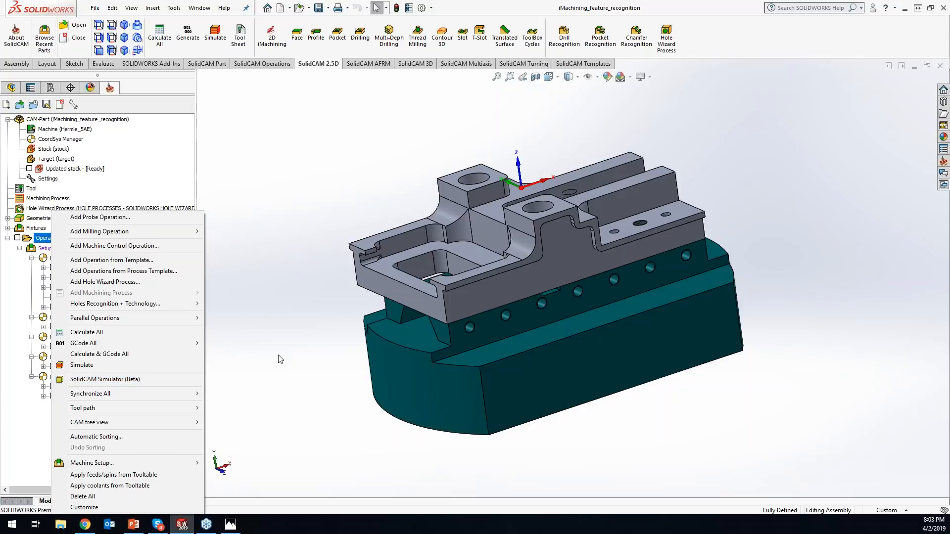
pyautogui.click(292, 347)
# - Open the iRough_faces operation, launch its simulation, and close the operation's settings
pyautogui.click(92, 268)
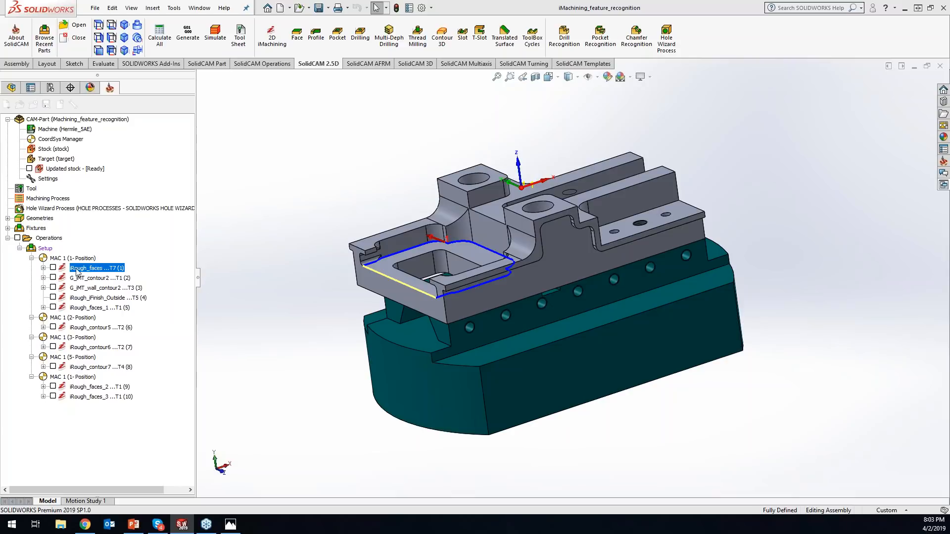
pyautogui.doubleClick(112, 271)
pyautogui.click(295, 349)
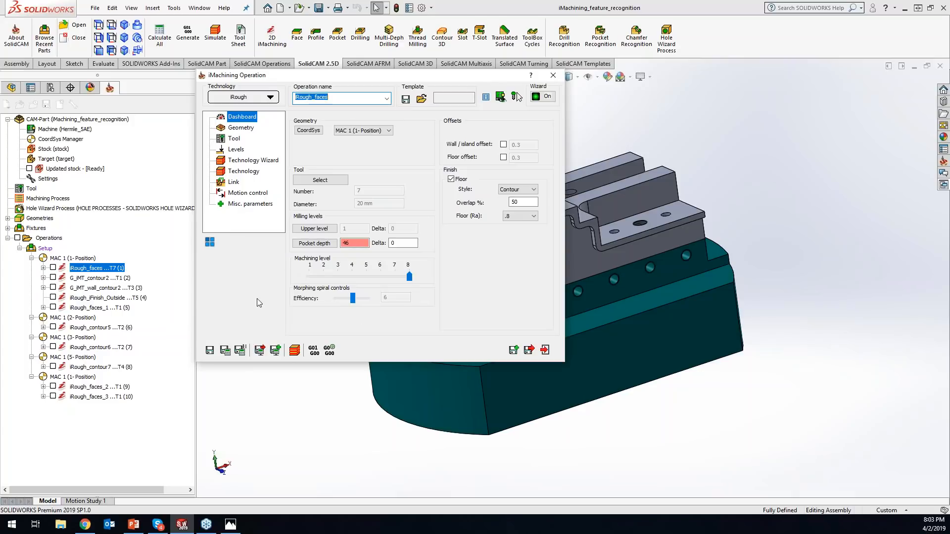
pyautogui.click(296, 352)
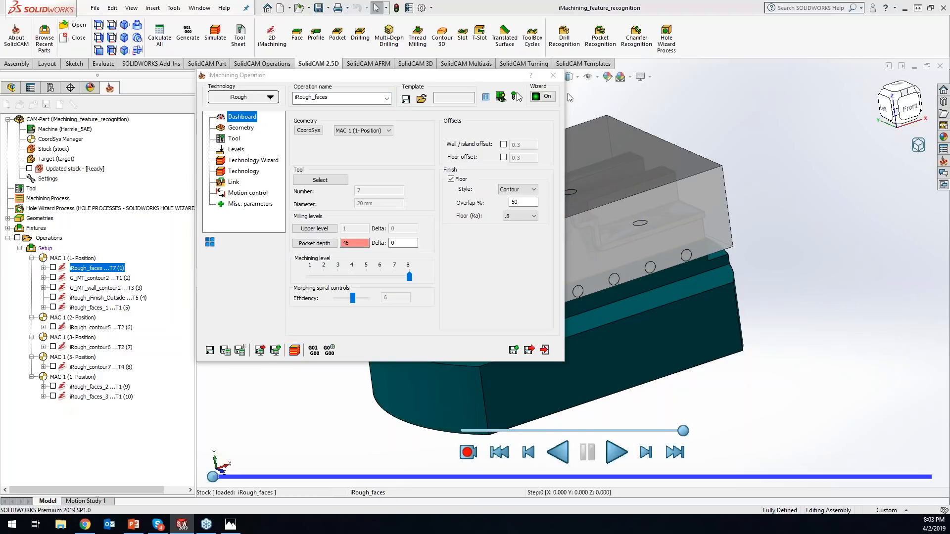
pyautogui.click(552, 75)
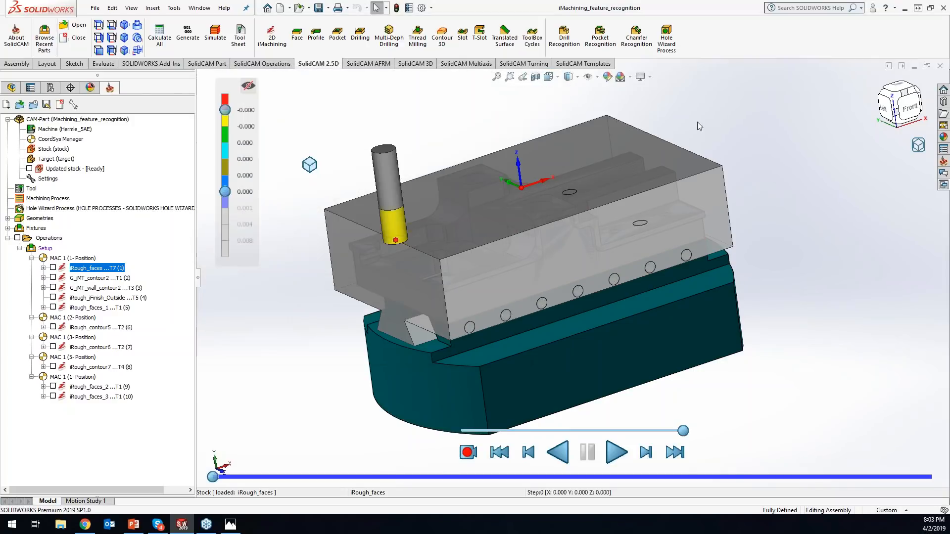
# - Show the iRough_faces simulation in a separate flyout window and close the simulator
pyautogui.rightClick(918, 150)
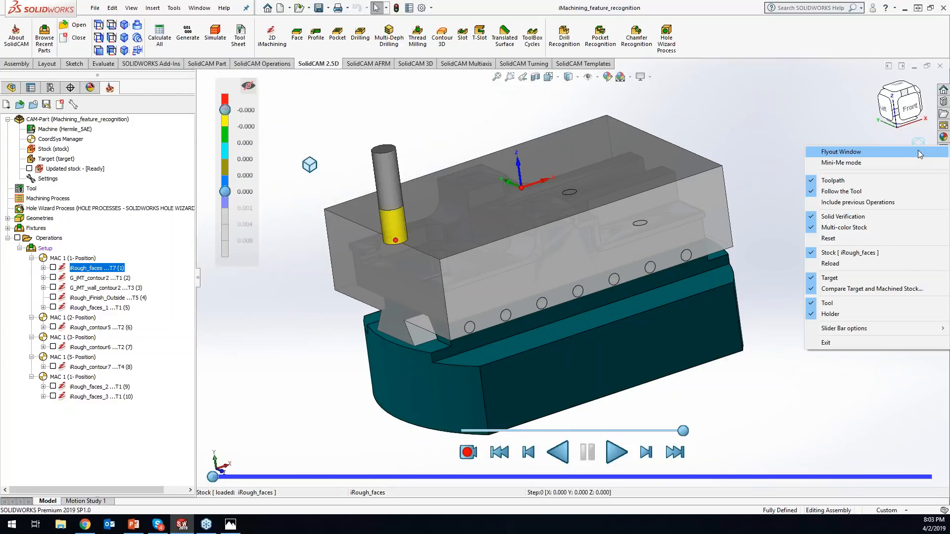
pyautogui.click(918, 151)
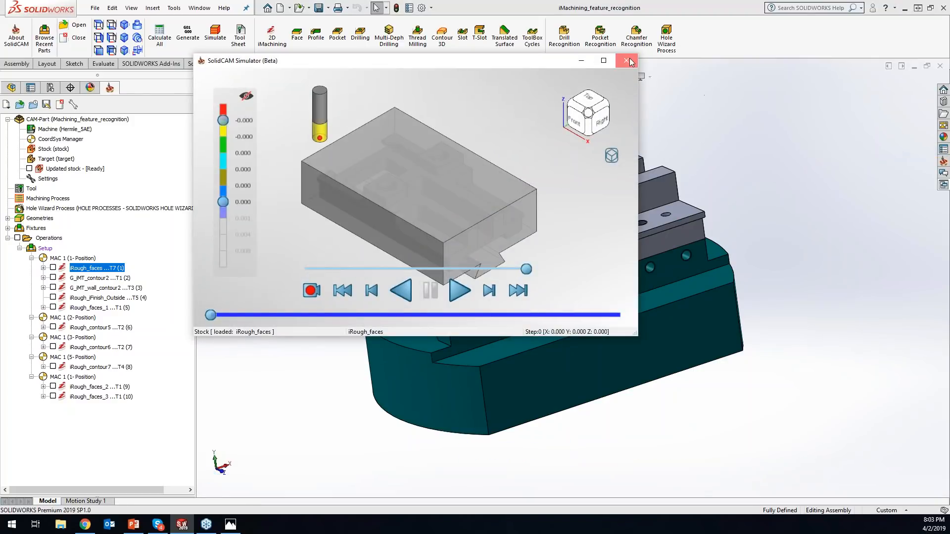
pyautogui.click(627, 60)
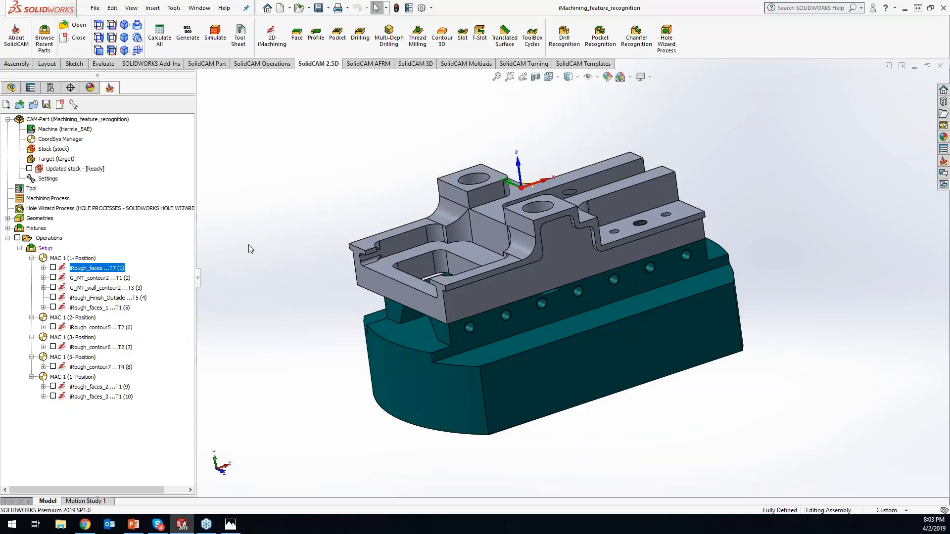
# - Launch SolidCAM Simulator (Beta) for all operations and reposition its window over the model
pyautogui.rightClick(56, 239)
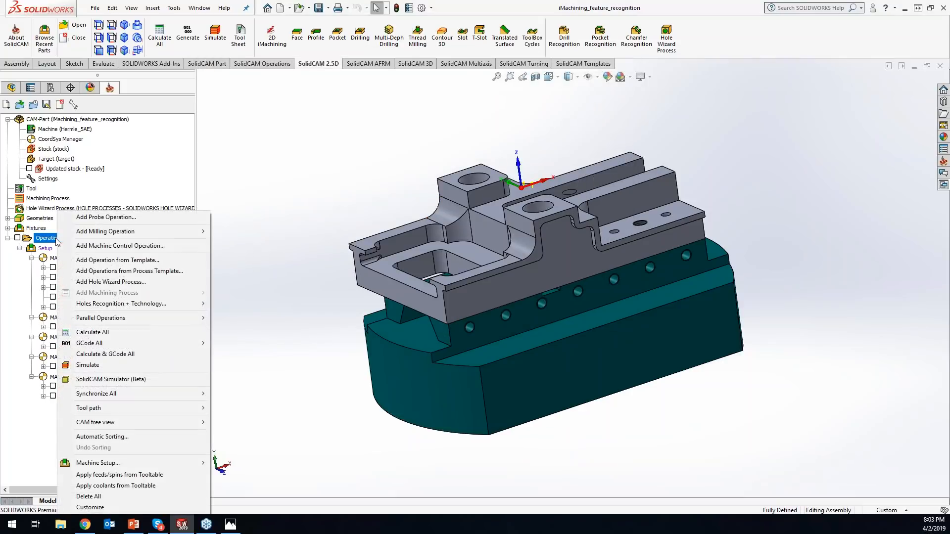
pyautogui.click(121, 382)
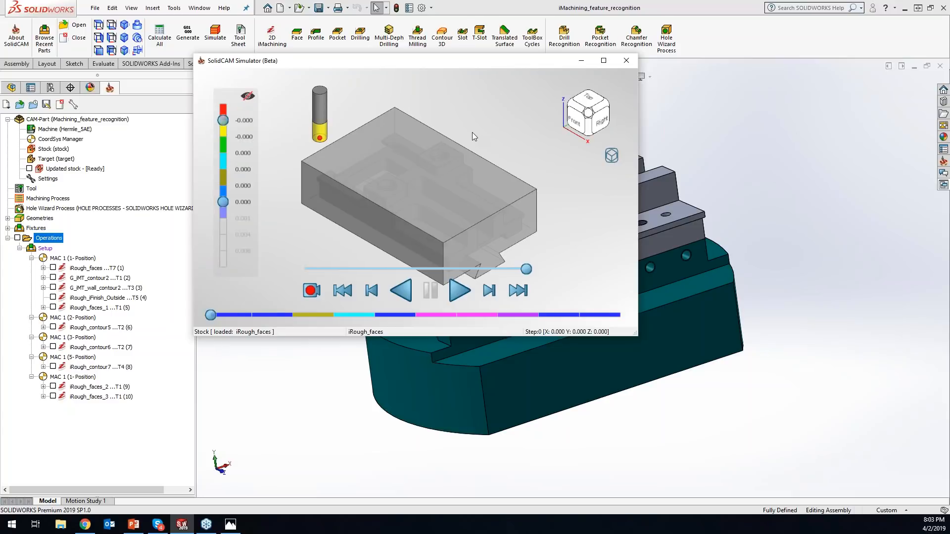
pyautogui.moveTo(448, 65); pyautogui.dragTo(529, 120)
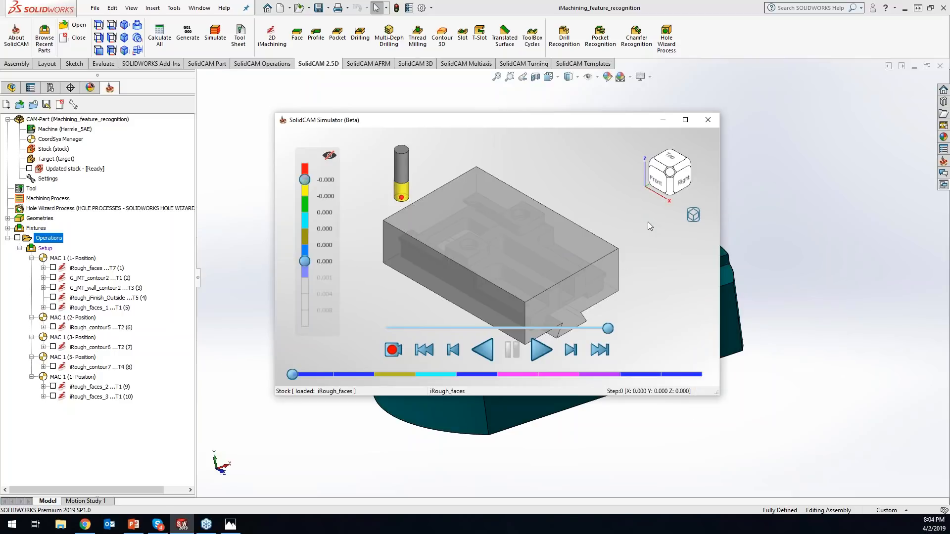
# - Inspect the simulated stock in front, top and isometric views, and rotate it freely
pyautogui.click(654, 181)
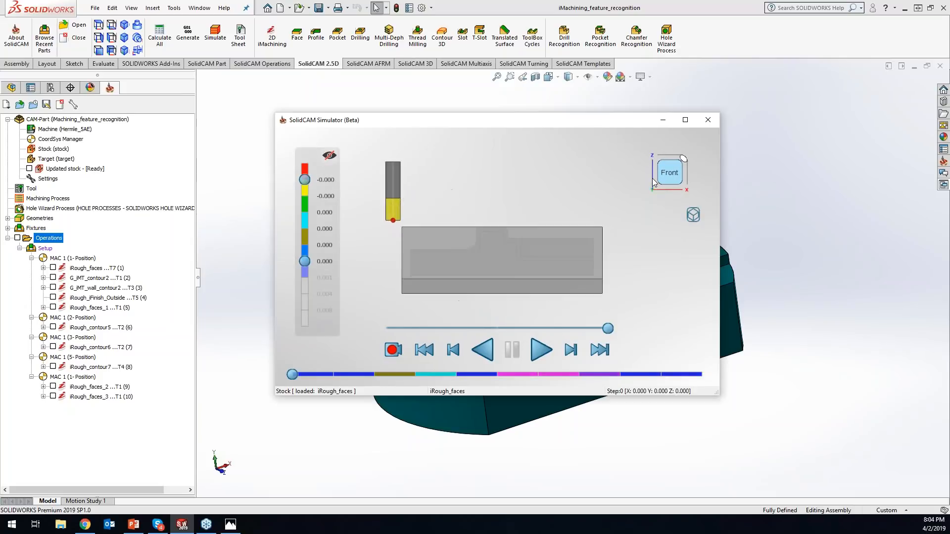
pyautogui.click(686, 164)
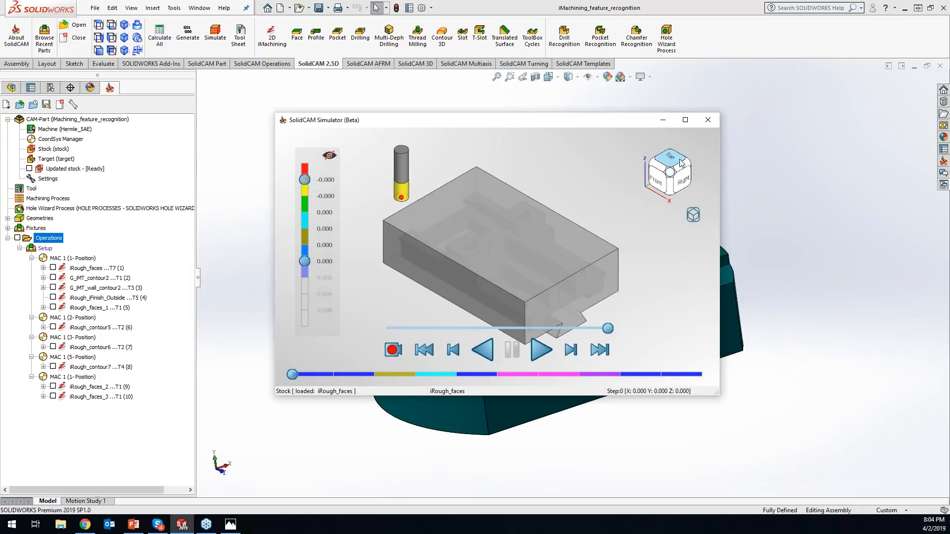
pyautogui.click(671, 158)
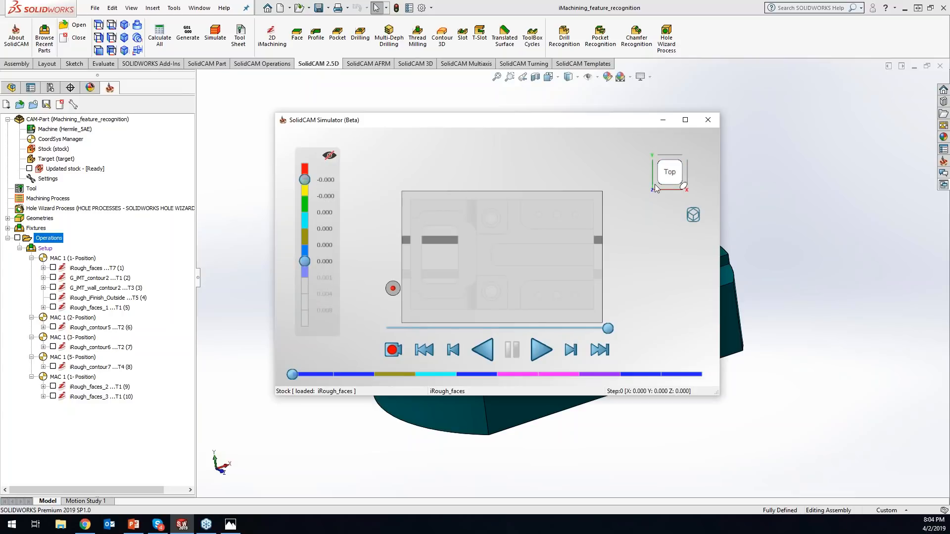
pyautogui.click(683, 186)
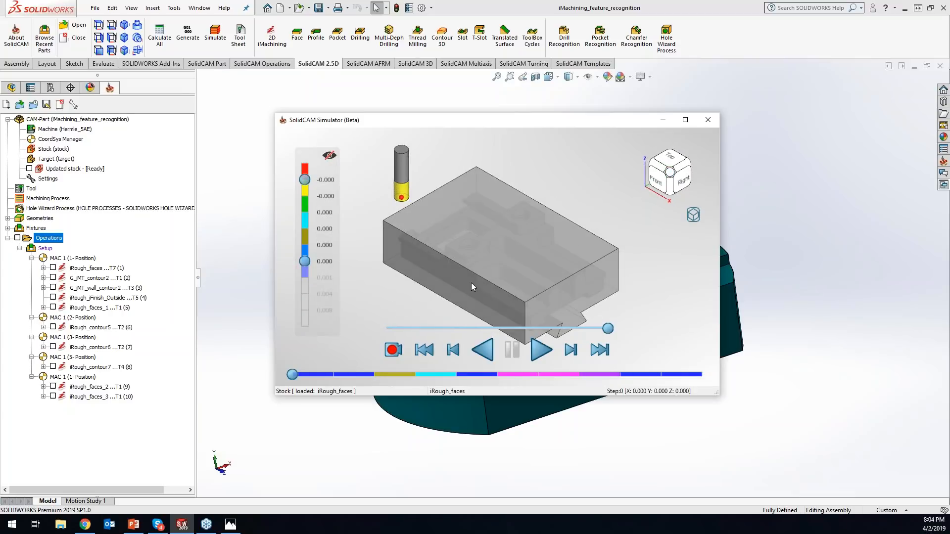
pyautogui.moveTo(477, 266); pyautogui.dragTo(523, 280, button='middle')
# - Turn off the simulator's flyout window mode so the simulation is embedded in the SOLIDWORKS model view
pyautogui.rightClick(691, 215)
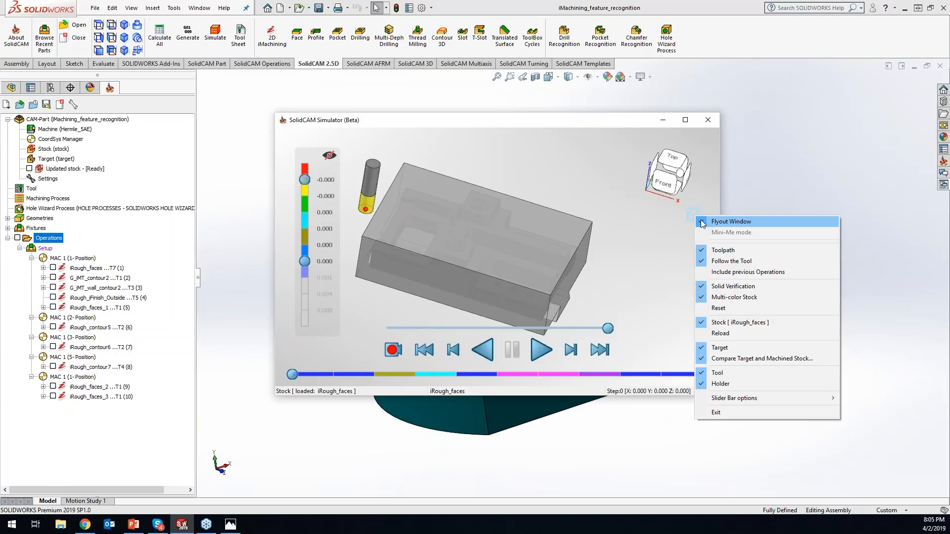
pyautogui.click(703, 223)
pyautogui.moveTo(565, 126); pyautogui.dragTo(544, 391)
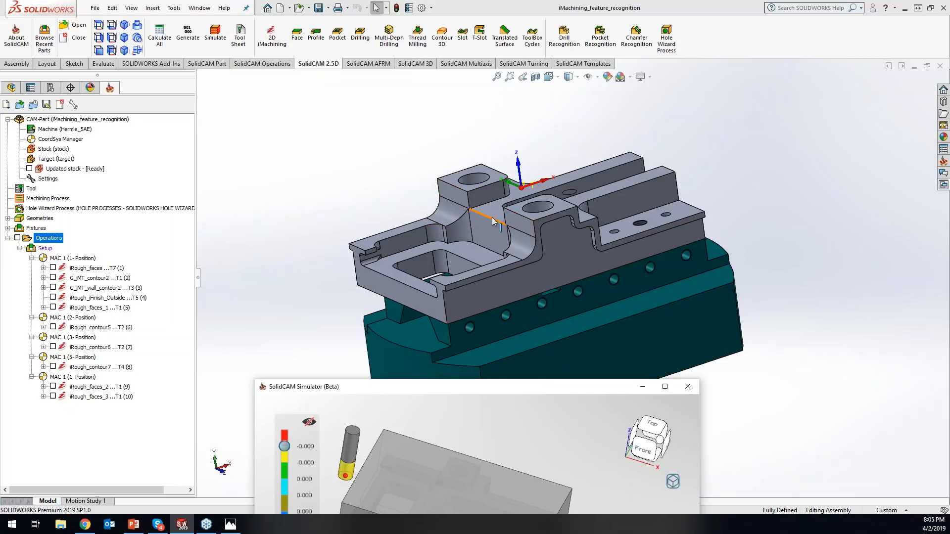
pyautogui.moveTo(537, 392); pyautogui.dragTo(559, 123)
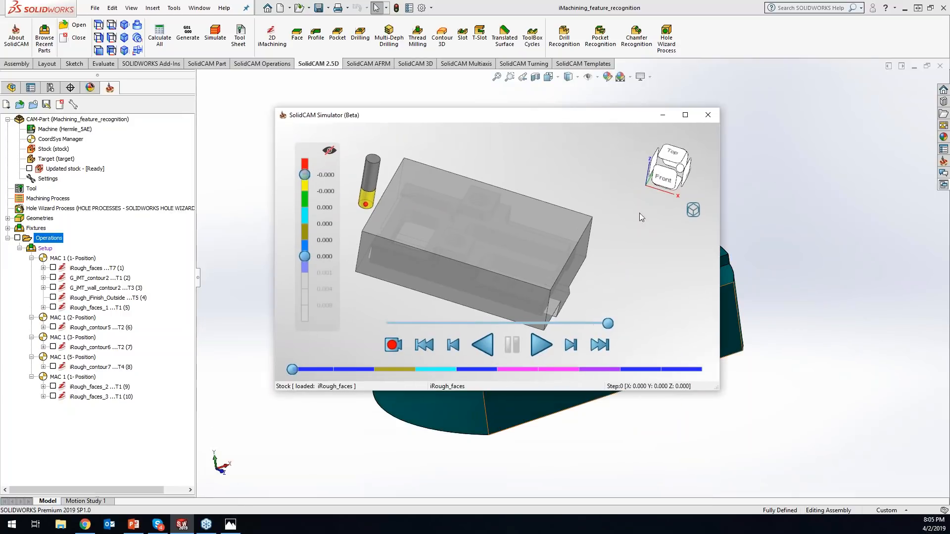
pyautogui.rightClick(700, 211)
pyautogui.click(707, 216)
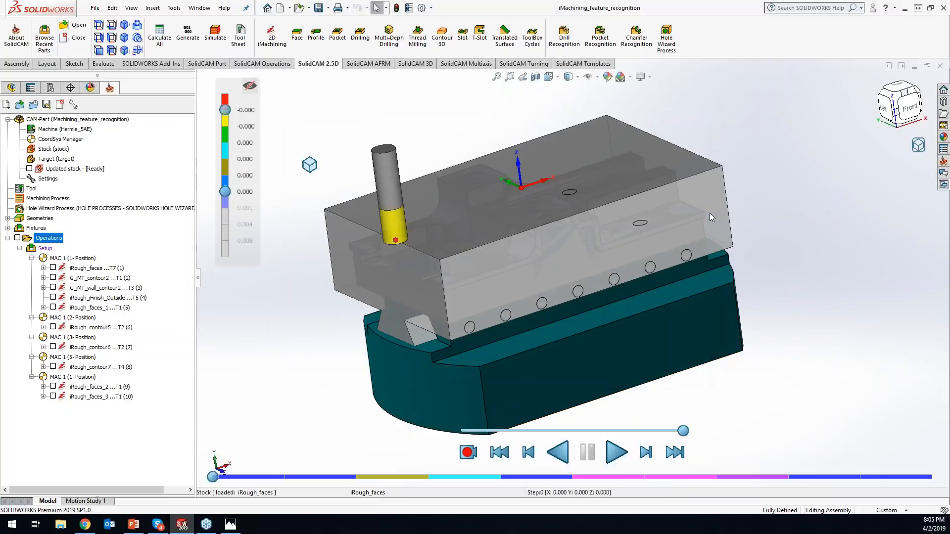
# - Play the simulation of all operations, pausing once during iRough_faces and again during iRough_faces_1
pyautogui.scroll(2, 648, 306)
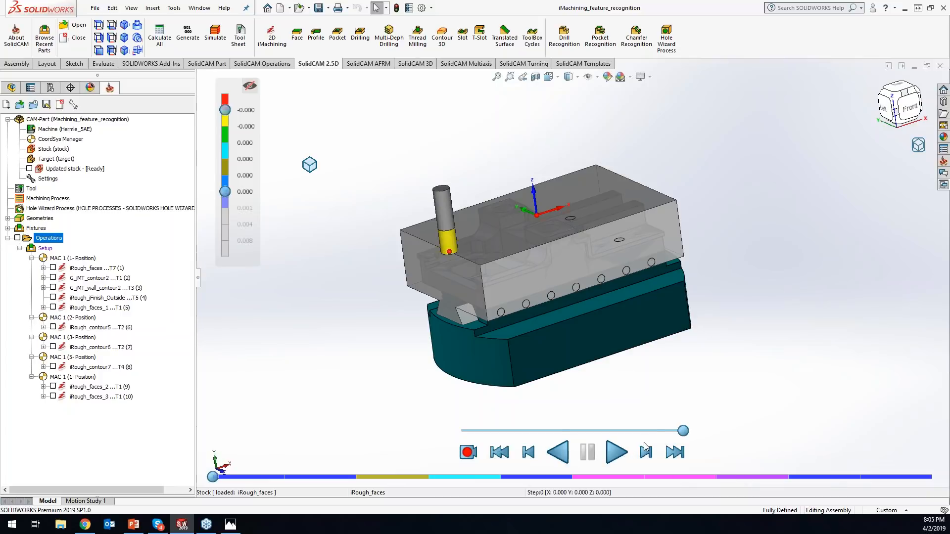
pyautogui.click(616, 454)
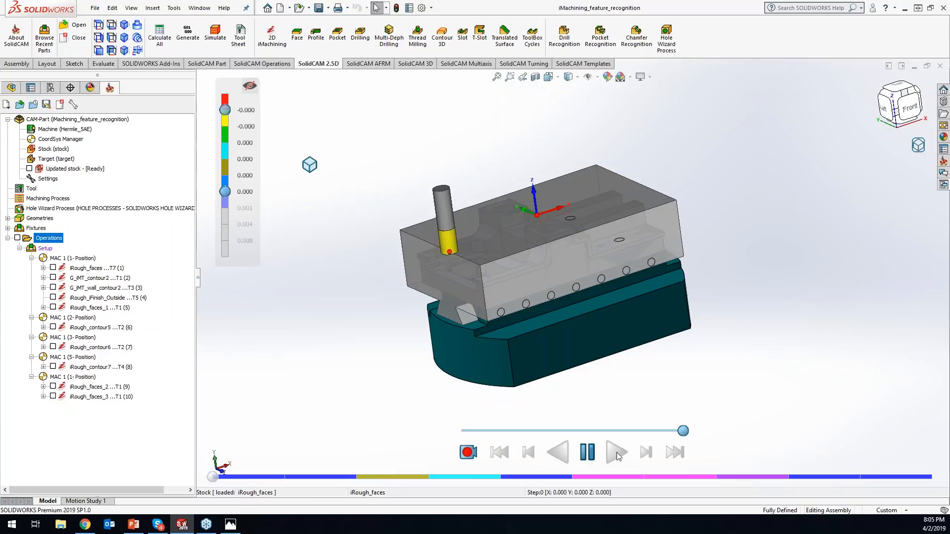
pyautogui.click(588, 454)
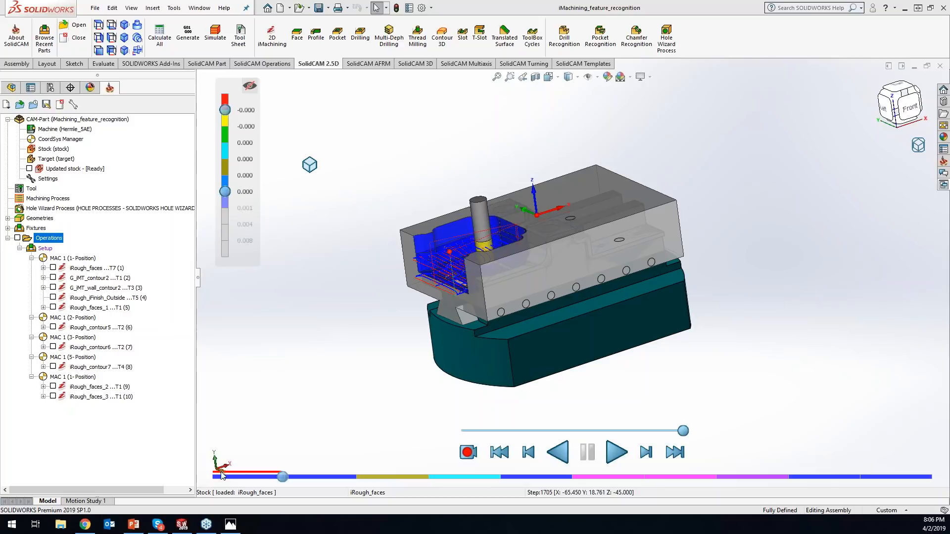
pyautogui.click(617, 450)
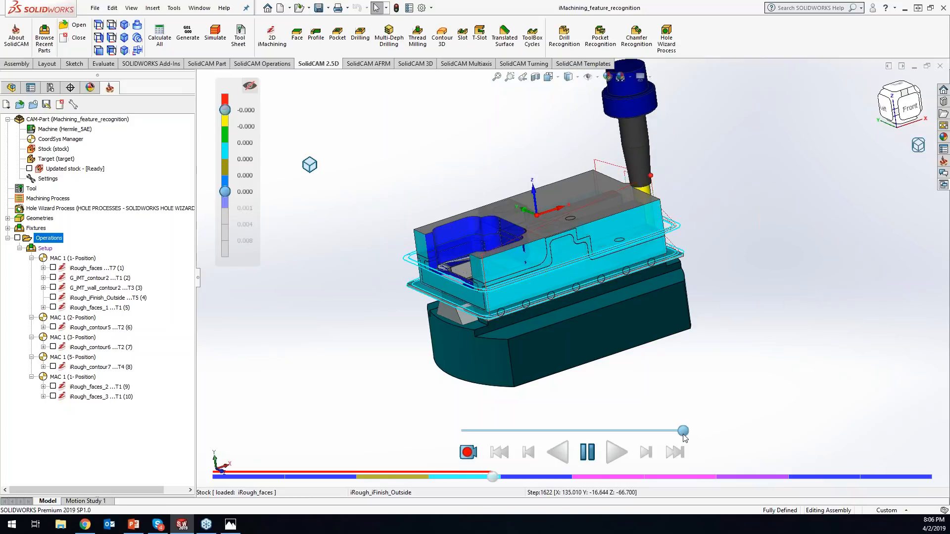
pyautogui.click(586, 446)
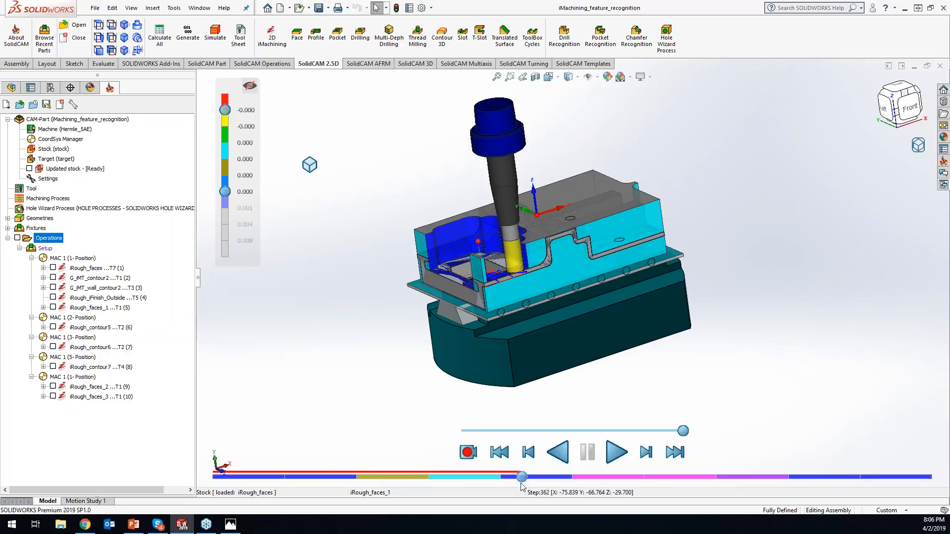
# - Rewind the simulation through iRough_iFinish_Outside and iRough_faces, and stop at the start of iMT_contour2
pyautogui.moveTo(518, 473); pyautogui.dragTo(433, 473)
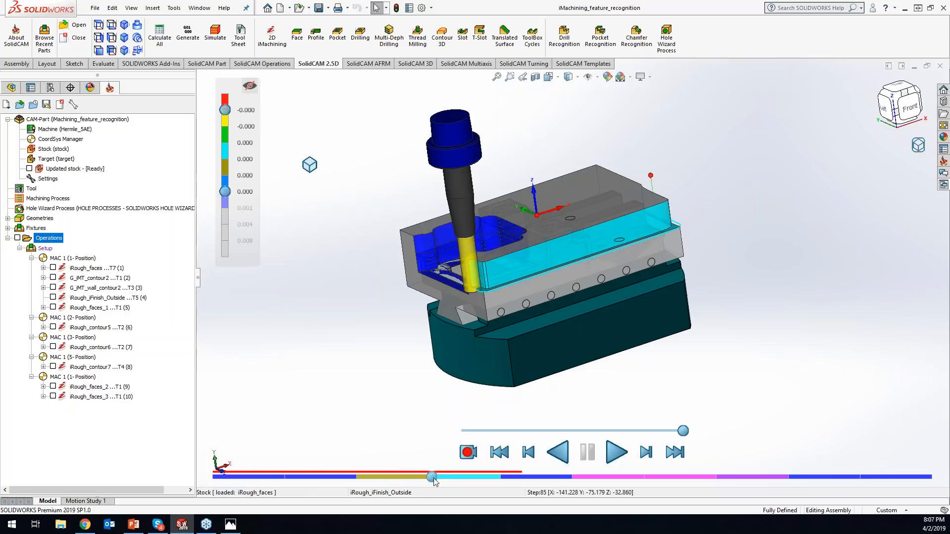
pyautogui.moveTo(433, 477); pyautogui.dragTo(282, 477)
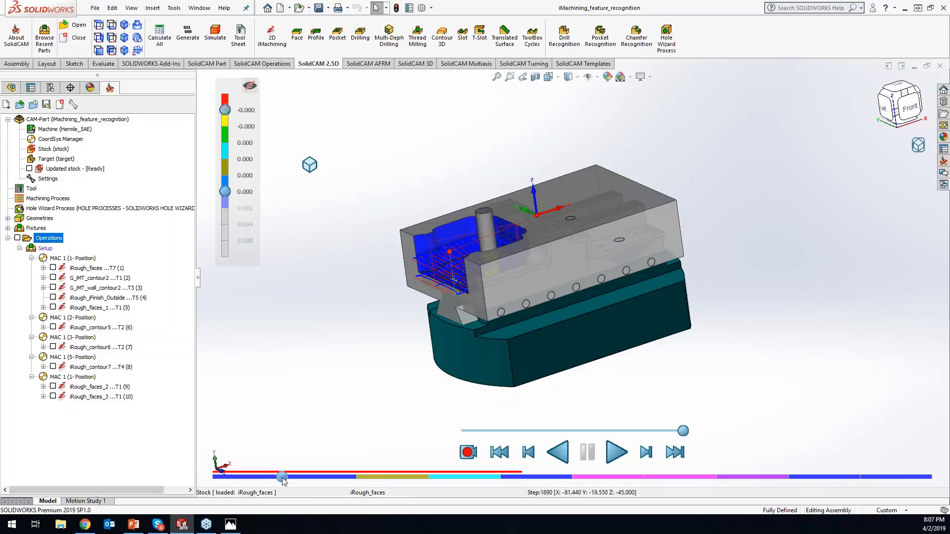
pyautogui.moveTo(282, 477); pyautogui.dragTo(284, 477)
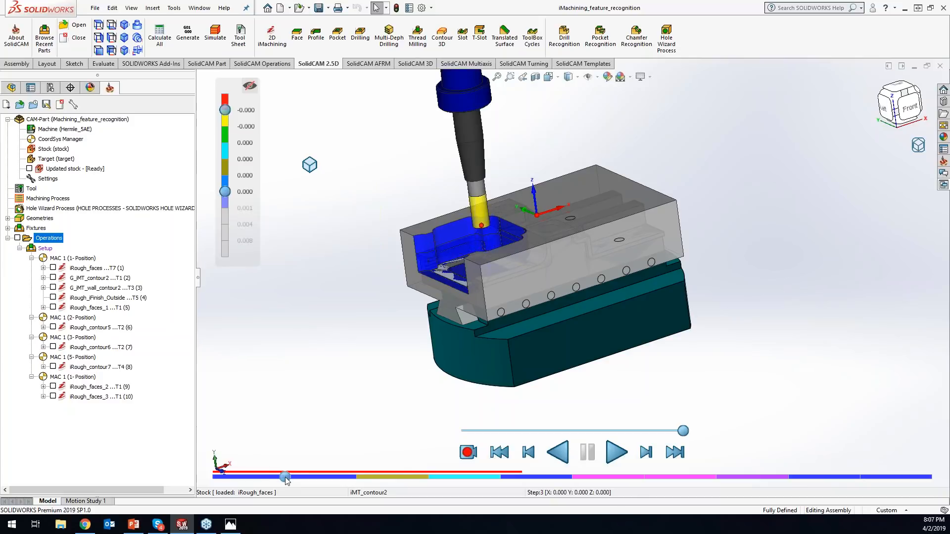
# - Advance the simulation to iMT_wall_contour2 and check the display color choices for tool 1 in the part tool table without changing them
pyautogui.moveTo(285, 477); pyautogui.dragTo(388, 478)
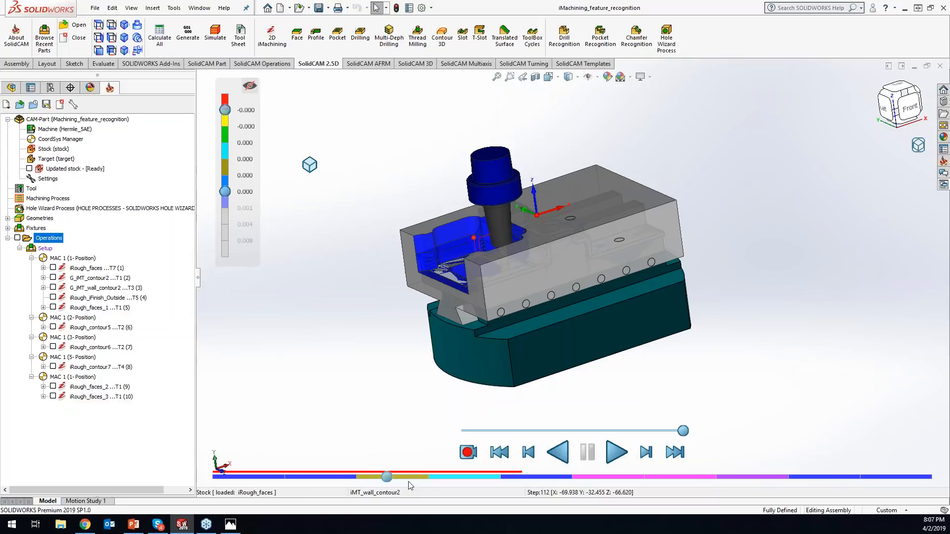
pyautogui.click(34, 188)
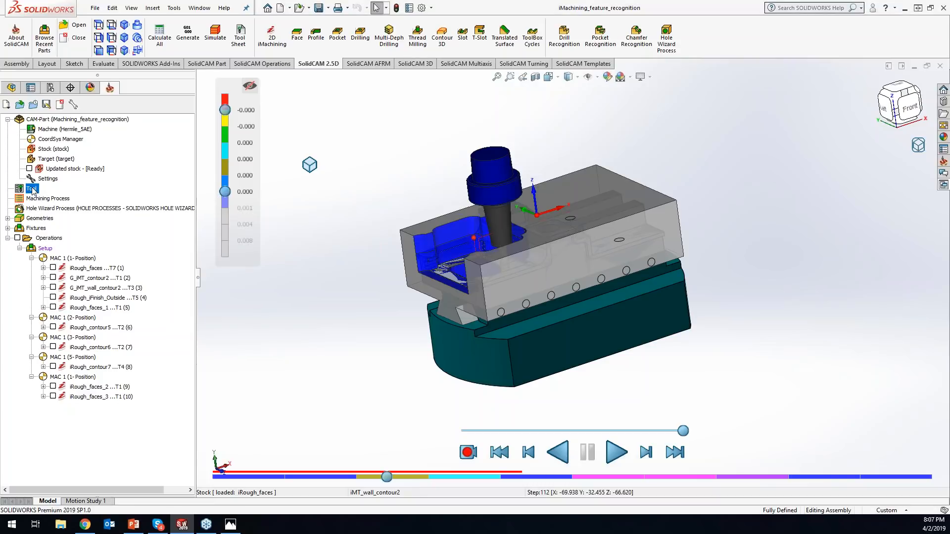
pyautogui.doubleClick(32, 189)
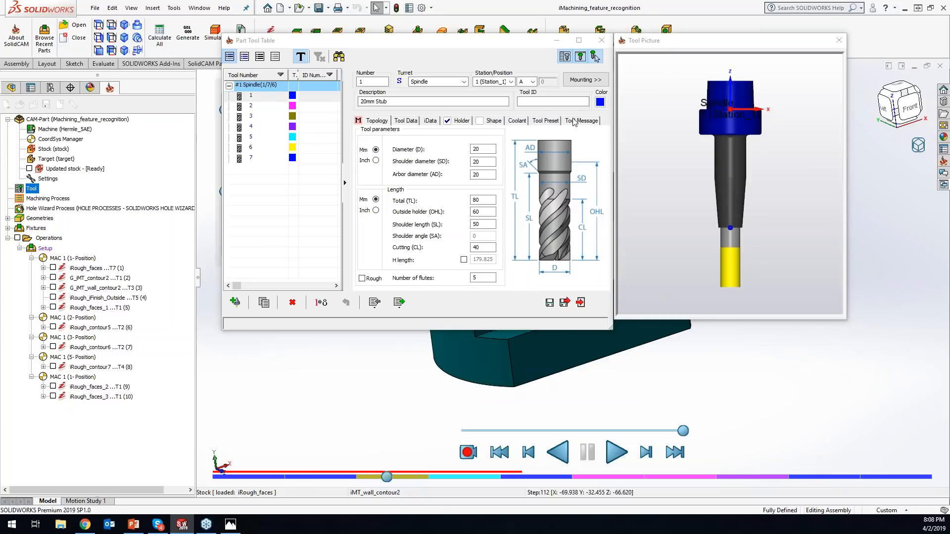
pyautogui.click(599, 102)
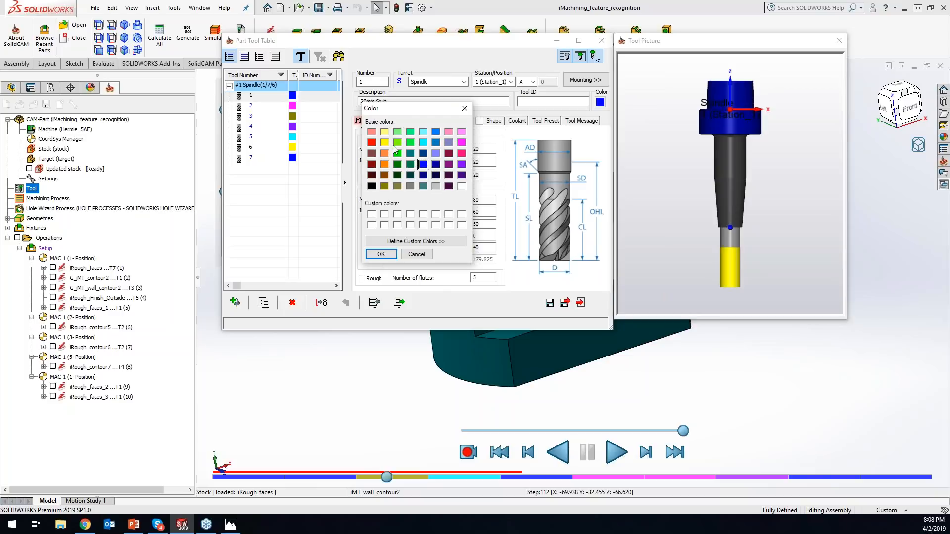
pyautogui.click(464, 108)
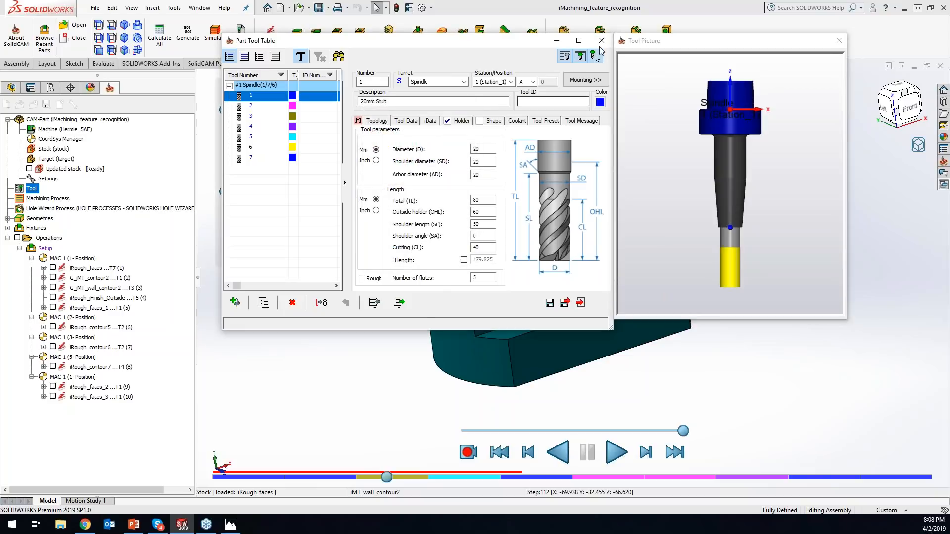
pyautogui.click(601, 41)
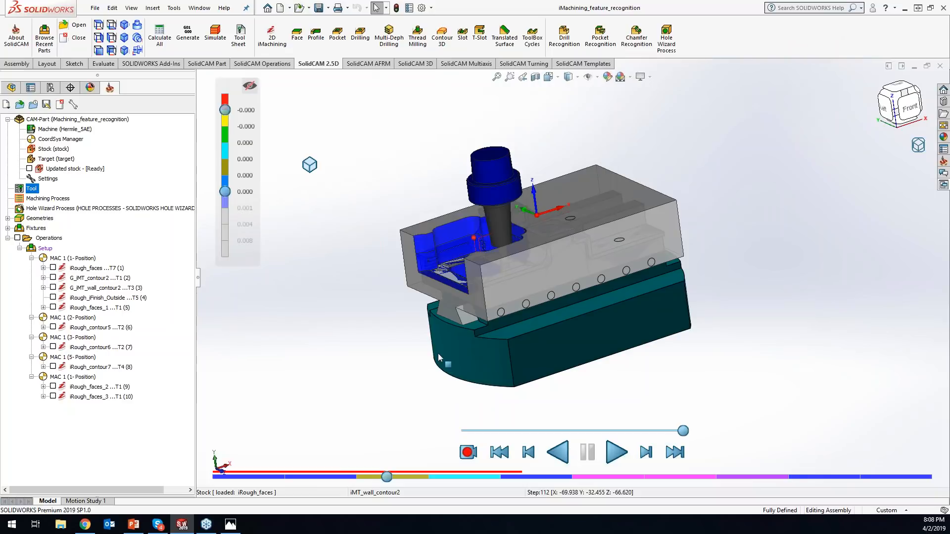
# - Advance the simulation to iRough_iFinish_Outside and cycle the timeline through time, moves number and equal-size display, ending on Display by Time
pyautogui.moveTo(387, 476); pyautogui.dragTo(480, 479)
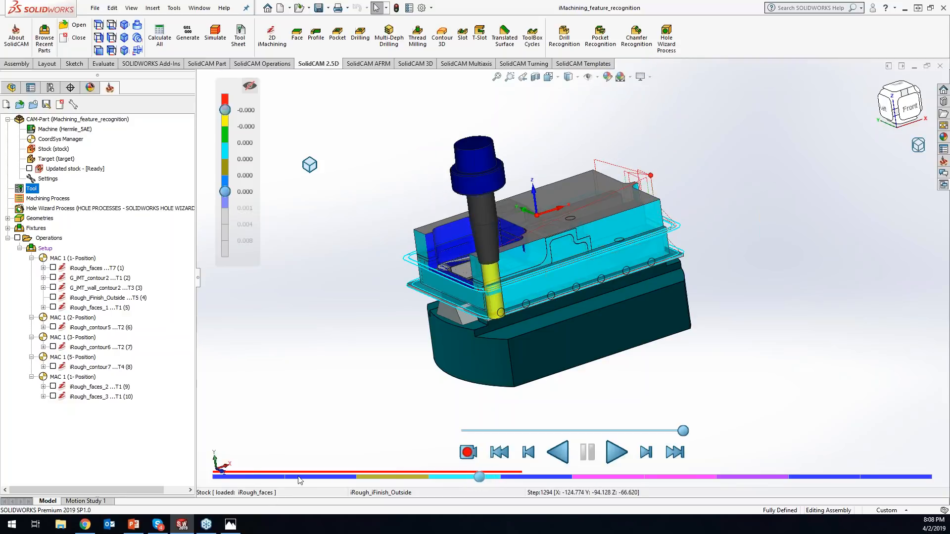
pyautogui.rightClick(447, 478)
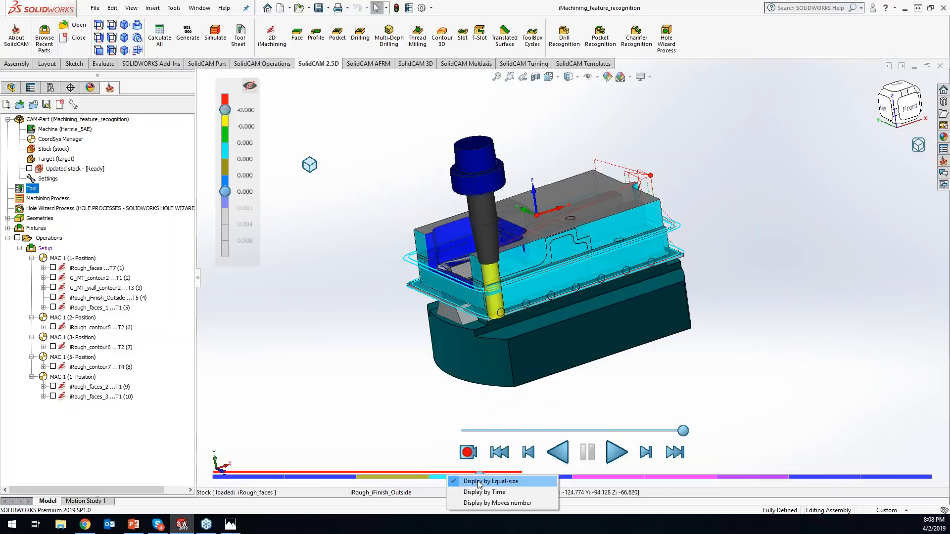
pyautogui.click(496, 492)
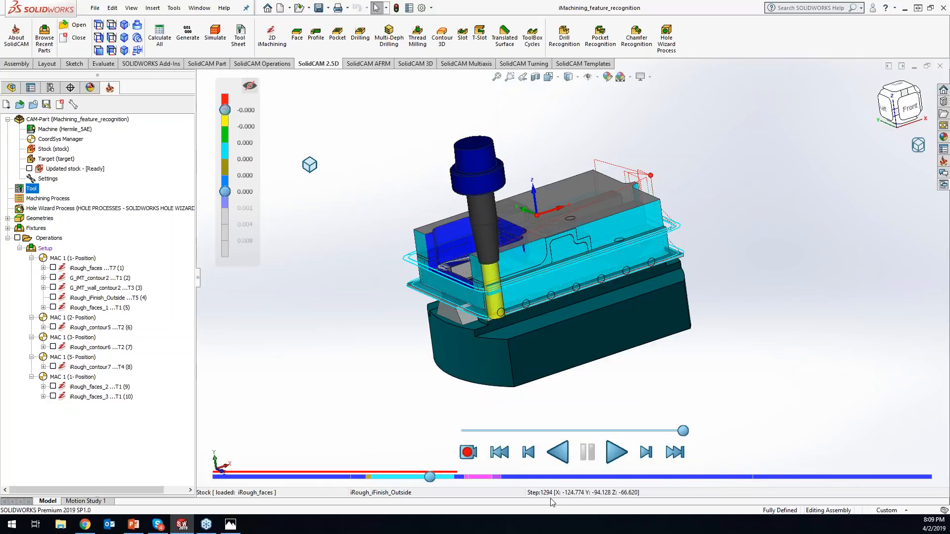
pyautogui.rightClick(549, 477)
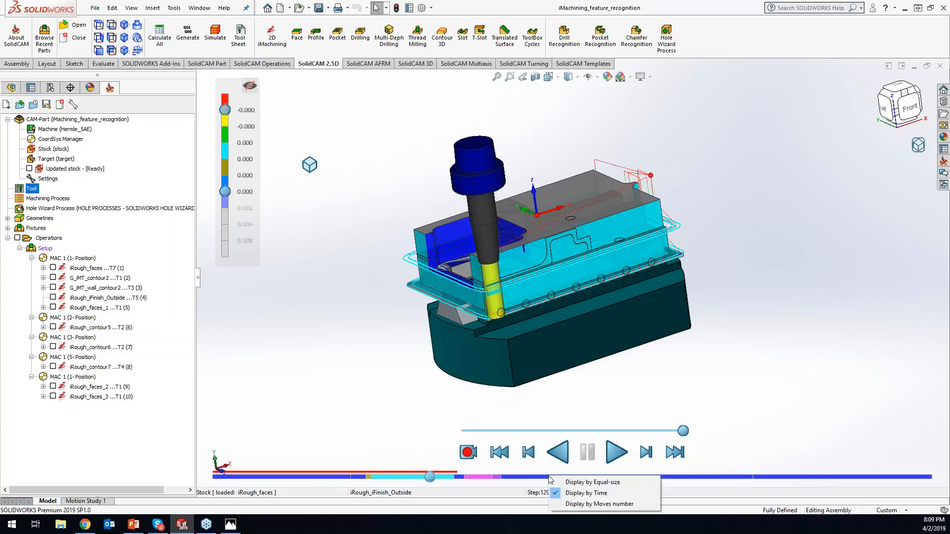
pyautogui.click(573, 503)
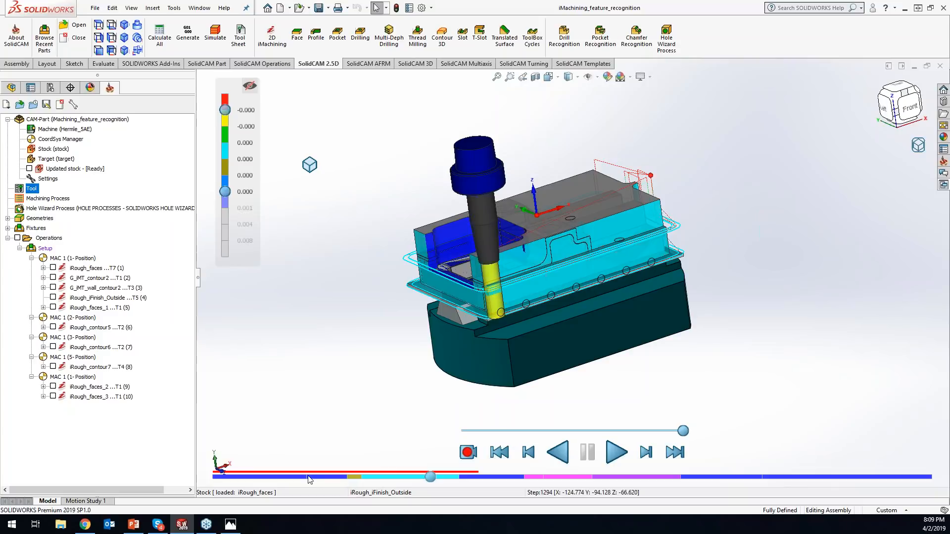
pyautogui.rightClick(382, 480)
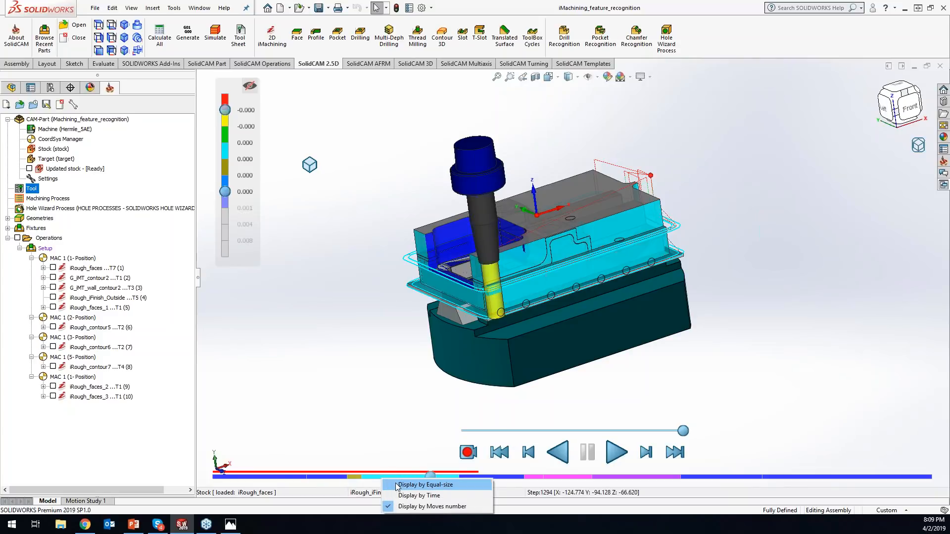
pyautogui.click(398, 486)
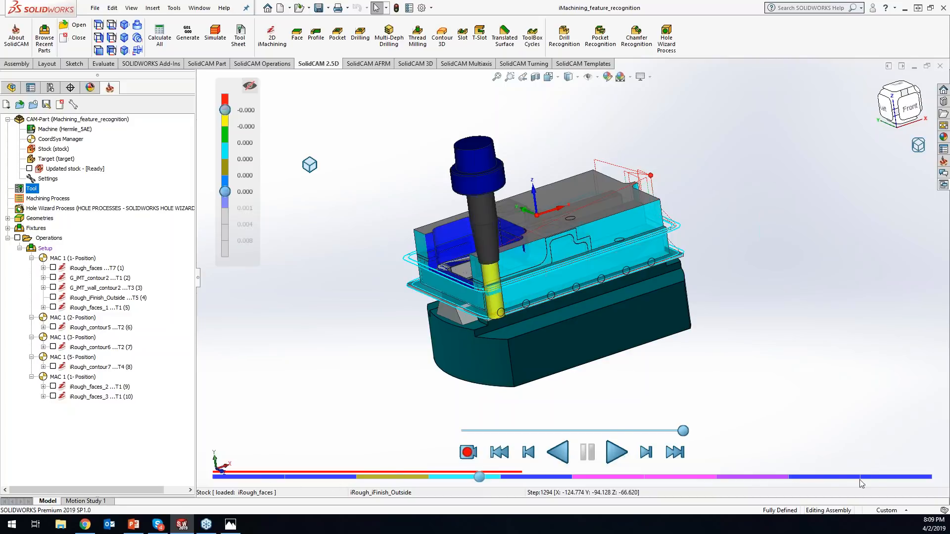
pyautogui.rightClick(340, 478)
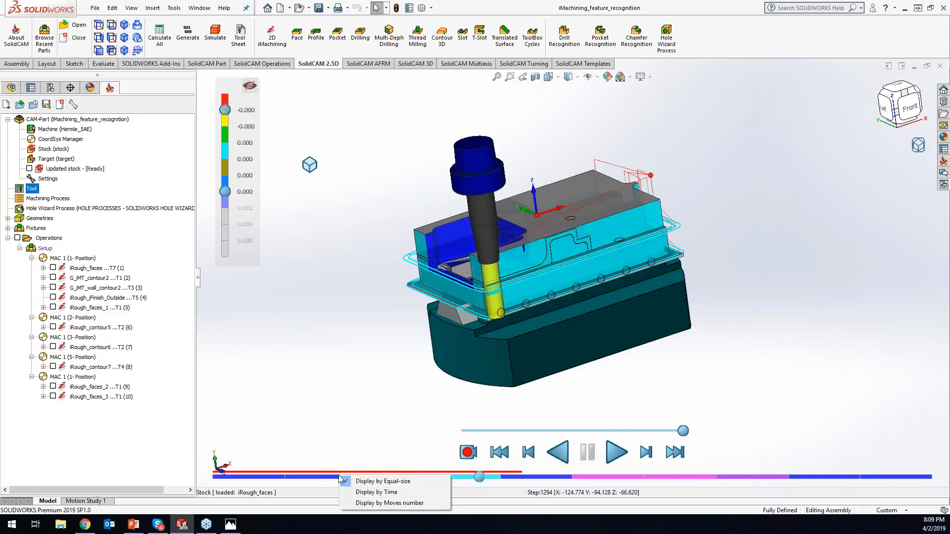
pyautogui.click(354, 491)
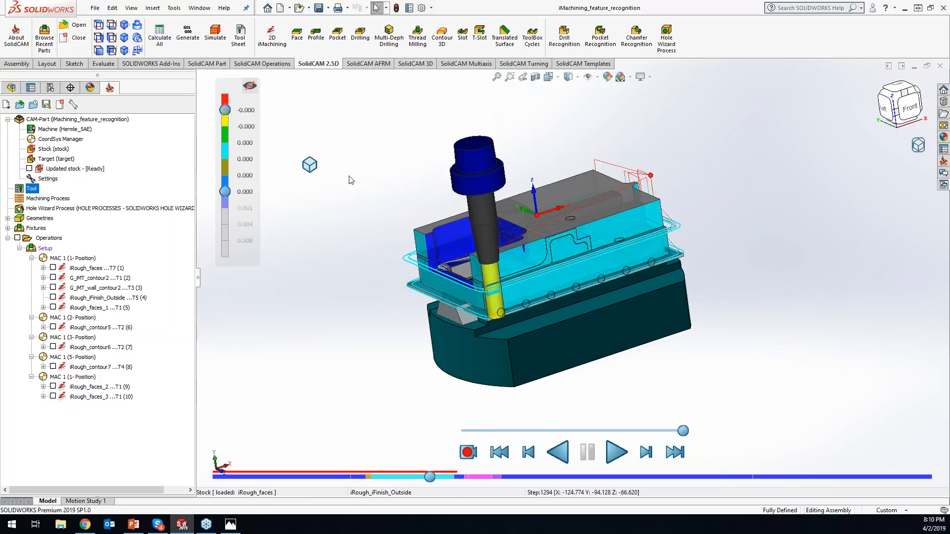
# - Switch the simulation to flyout mode, reposition it beside the model, and rotate the view toward the part's left side
pyautogui.click(310, 166)
pyautogui.moveTo(310, 166); pyautogui.dragTo(348, 142)
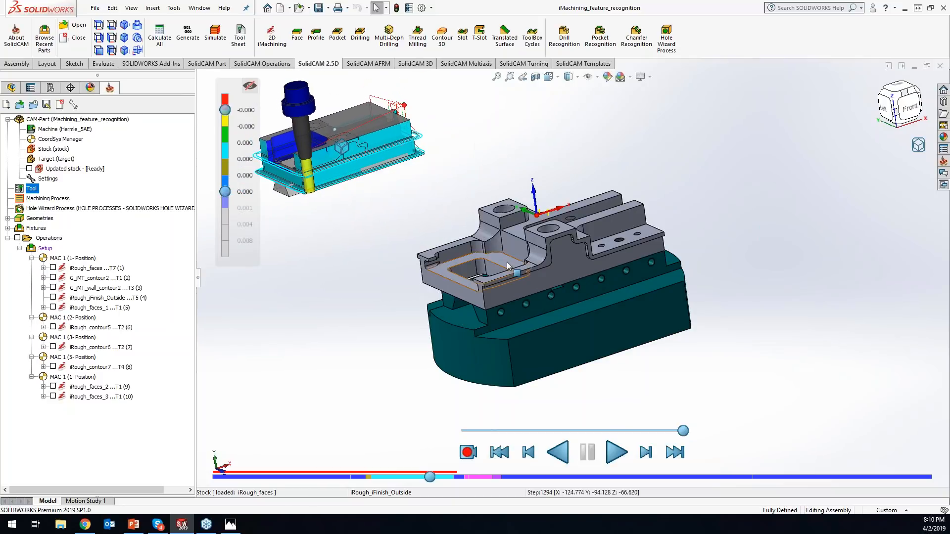
pyautogui.moveTo(462, 269); pyautogui.dragTo(545, 265, button='middle')
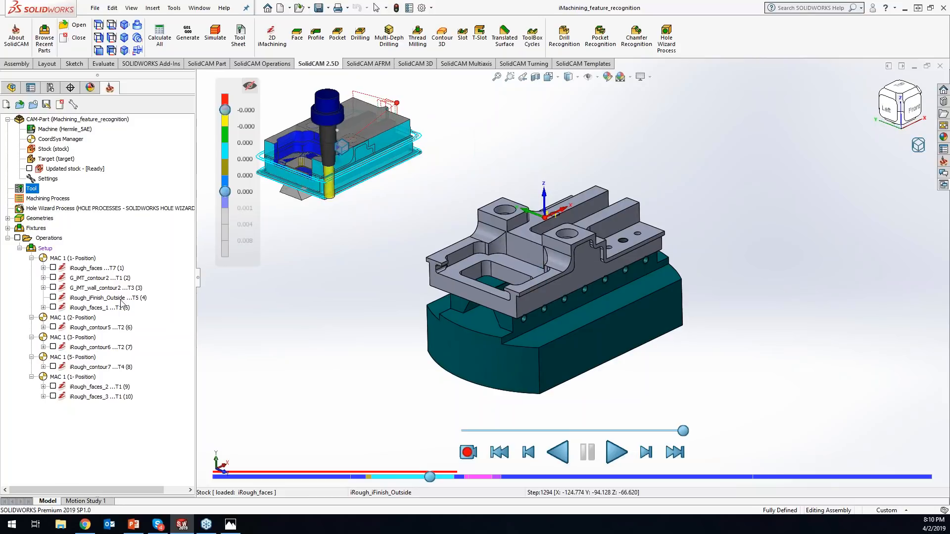
# - Show the iRough_faces toolpath on the model and play the remaining operations, turning flyout mode off during playback
pyautogui.click(53, 268)
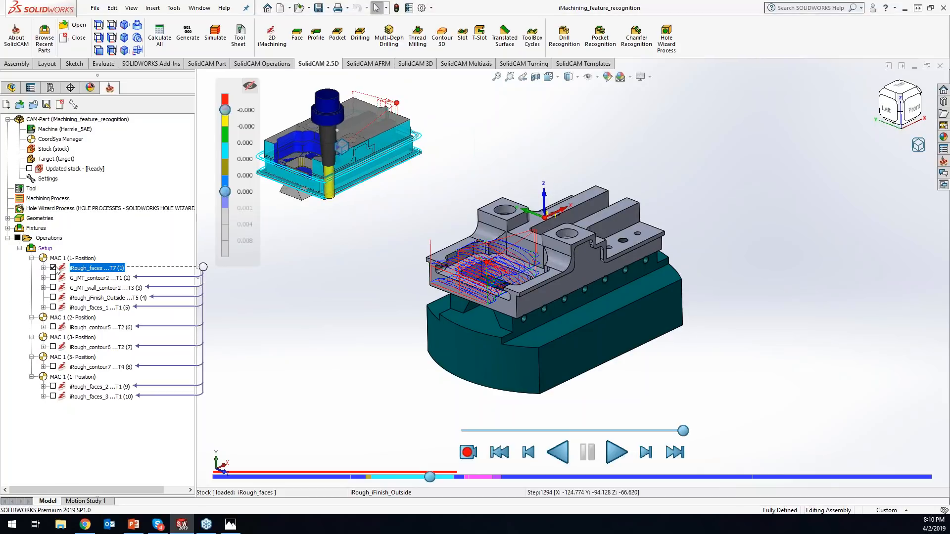
pyautogui.click(619, 451)
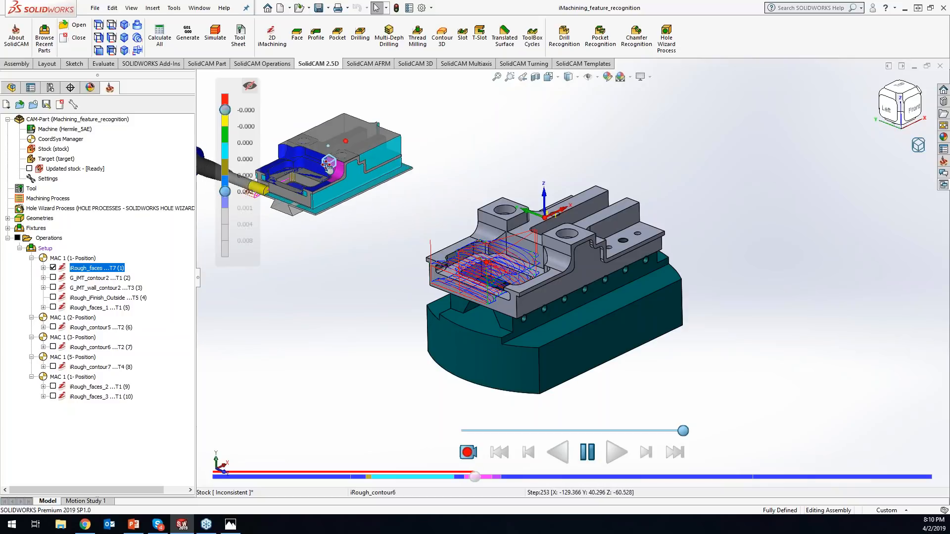
pyautogui.click(328, 164)
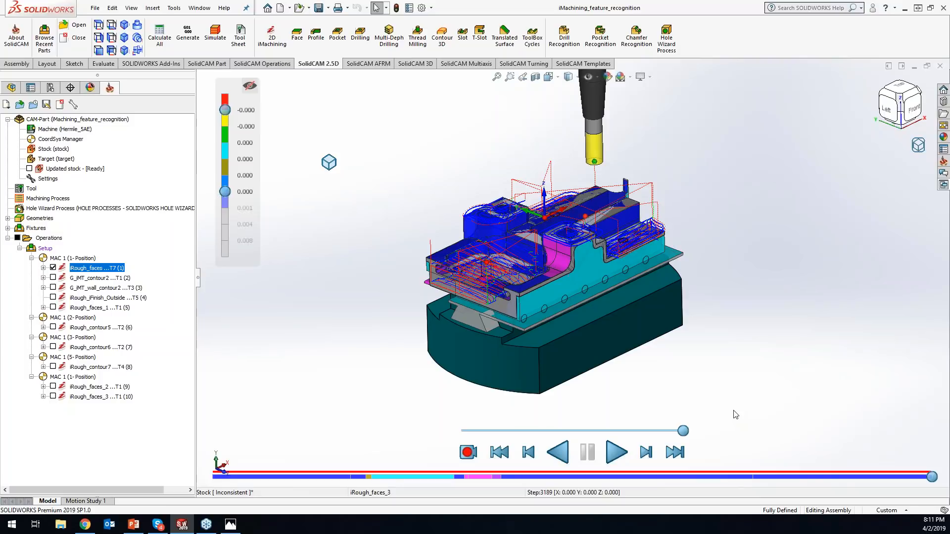
# - Try out both range handles of the deviation color scale, extending the positive side and bringing it back
pyautogui.click(225, 110)
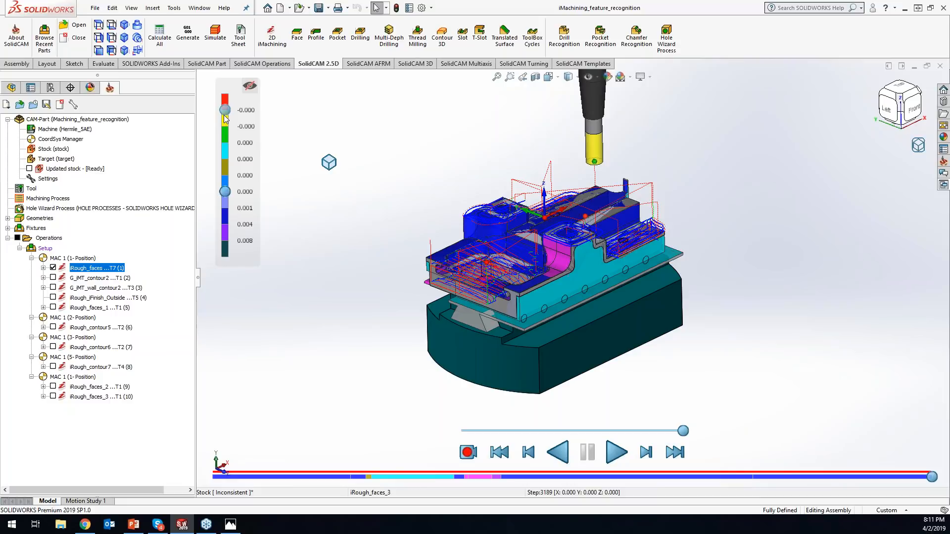
pyautogui.click(225, 114)
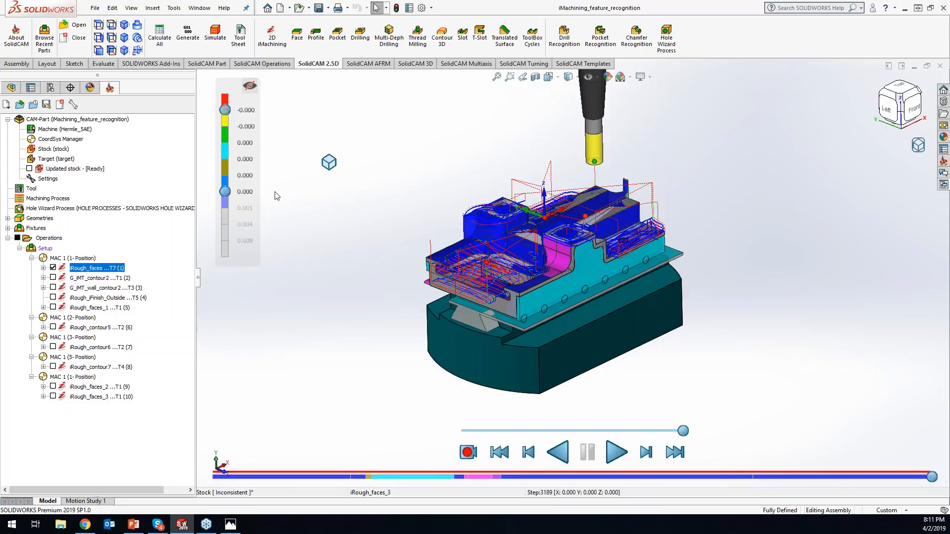
pyautogui.moveTo(225, 192); pyautogui.dragTo(232, 256)
pyautogui.moveTo(226, 238); pyautogui.dragTo(229, 200)
# - Inspect the machined stock up close and from the back side
pyautogui.scroll(-2, 576, 243)
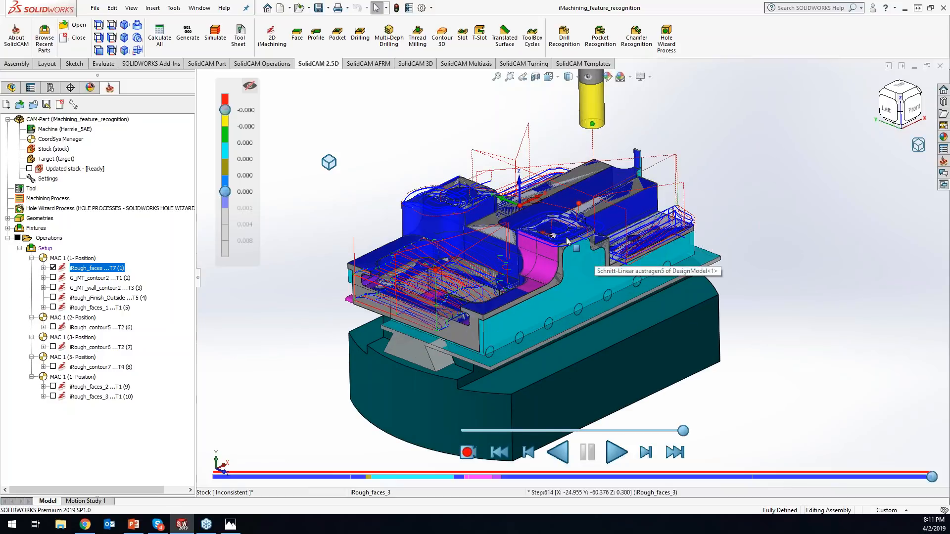
pyautogui.moveTo(795, 325); pyautogui.dragTo(771, 313, button='middle')
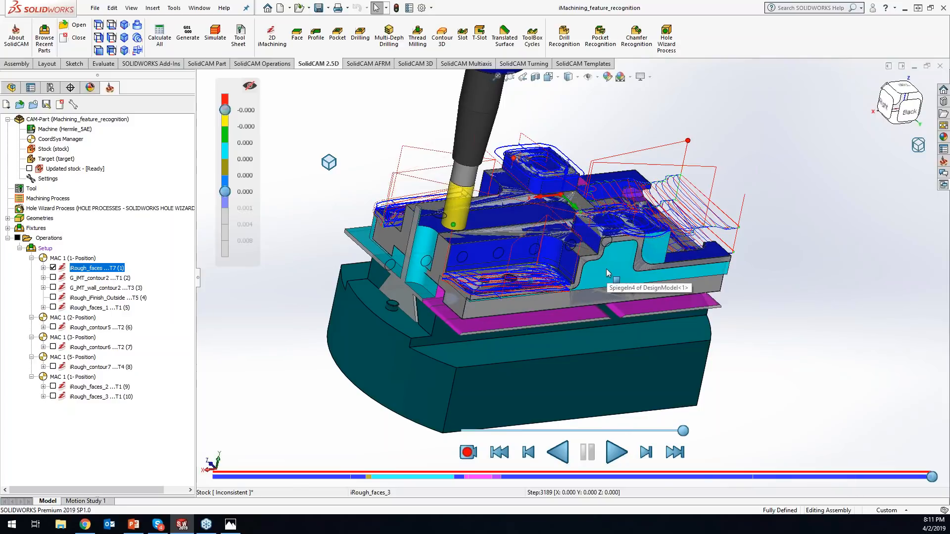
pyautogui.moveTo(842, 248); pyautogui.dragTo(824, 250, button='middle')
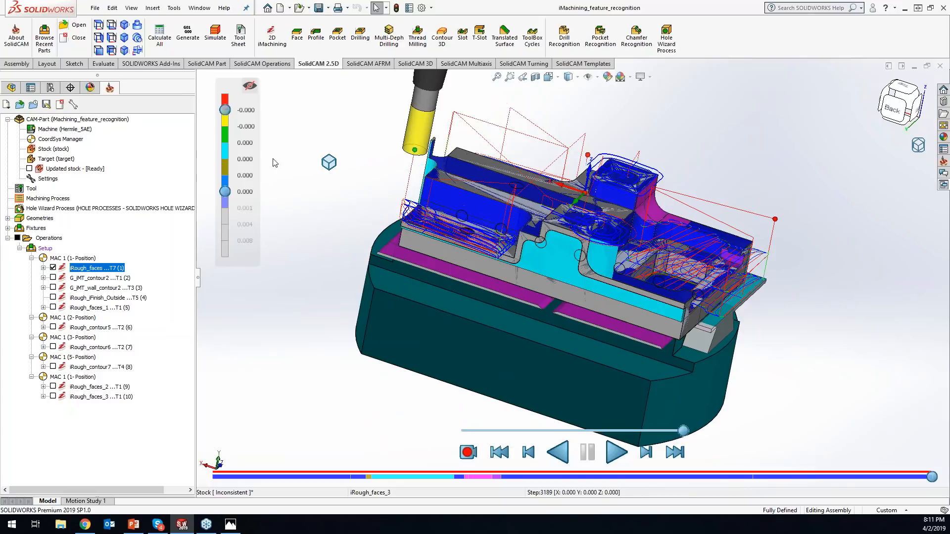
# - Turn on deviation coloring of the stock and narrow the color range at both its positive and negative ends
pyautogui.click(250, 85)
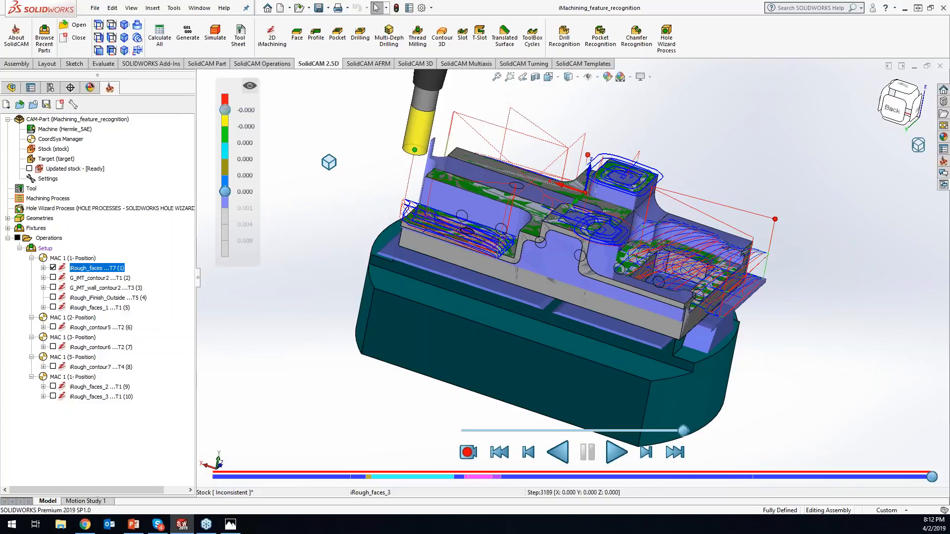
pyautogui.moveTo(225, 191); pyautogui.dragTo(225, 161)
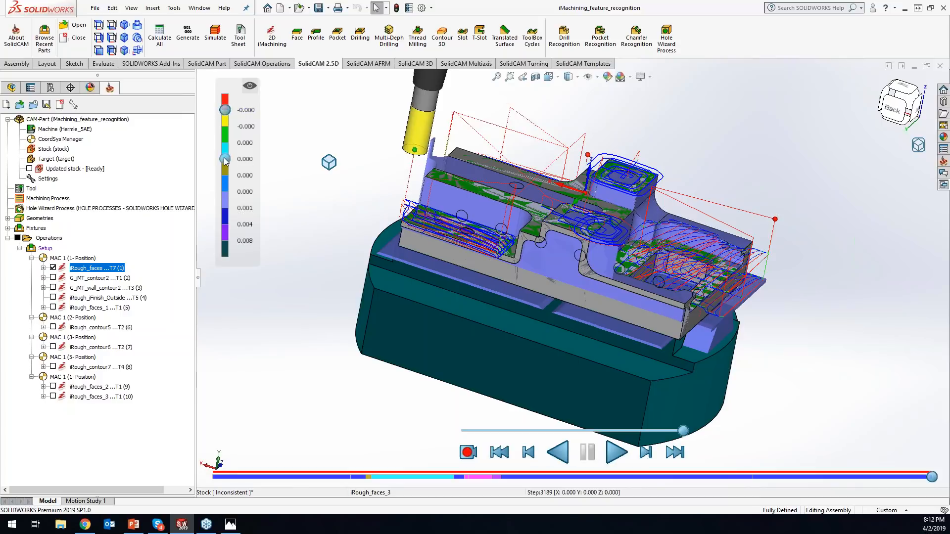
pyautogui.moveTo(225, 110); pyautogui.dragTo(225, 126)
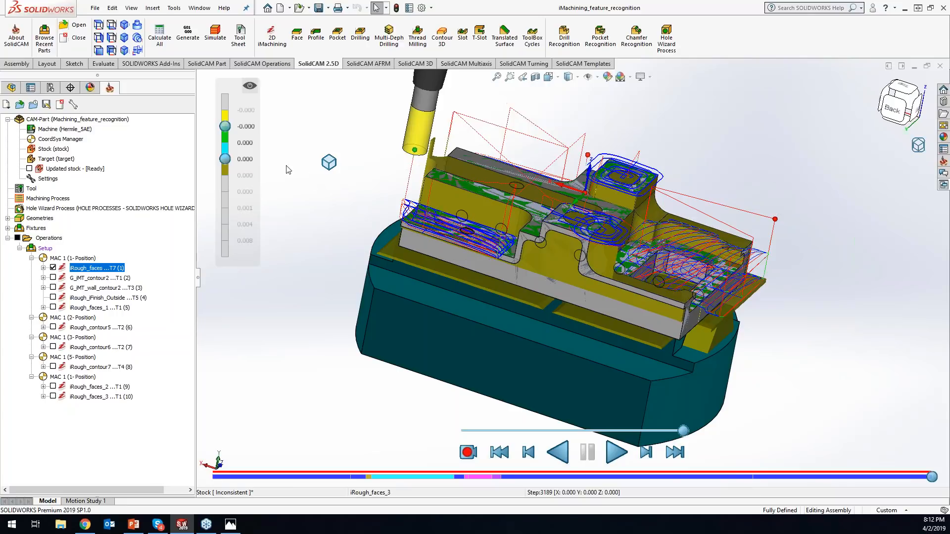
# - Set the deviation value between the cyan and olive bands to 0.005
pyautogui.click(245, 159)
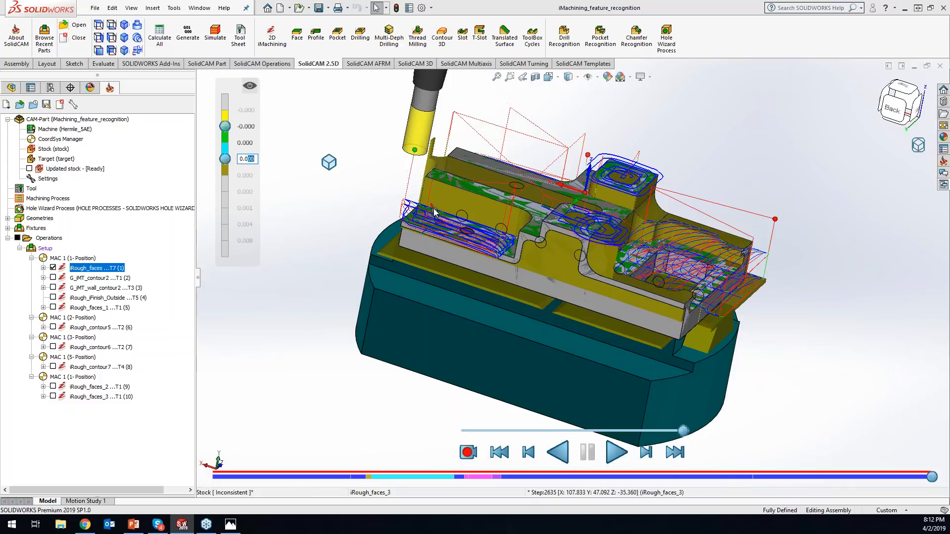
pyautogui.write('05')
pyautogui.press('Return')
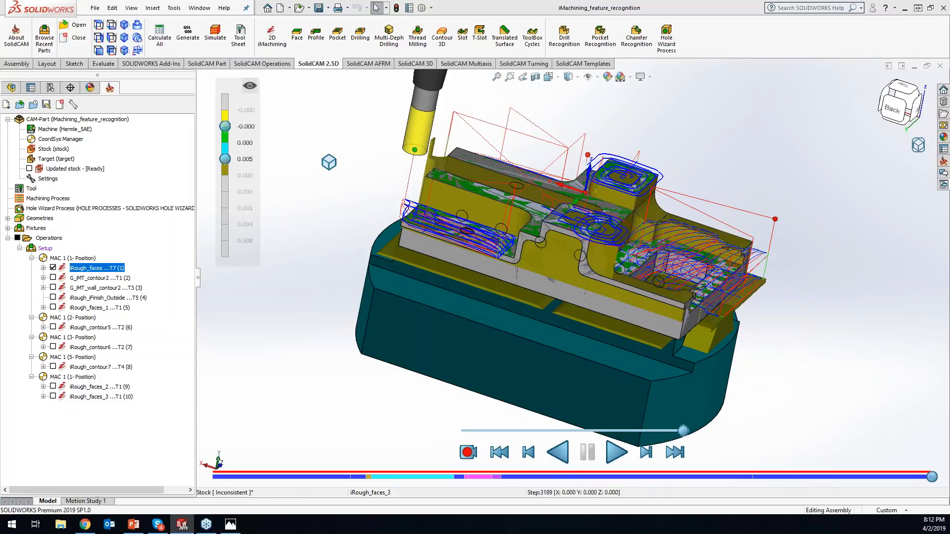
# - Extend the positive deviation range by one band and set the value between the olive and blue bands to 0.010
pyautogui.moveTo(225, 159); pyautogui.dragTo(225, 176)
pyautogui.click(239, 176)
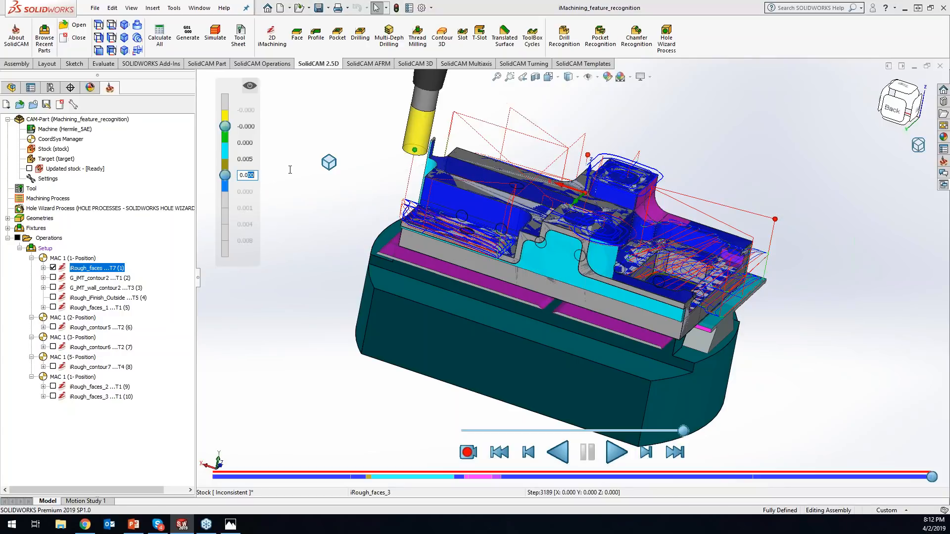
pyautogui.write('0.01')
pyautogui.press('Return')
# - Extend the negative deviation range by one band and set its two values to -0.005 and -0.010
pyautogui.moveTo(224, 125); pyautogui.dragTo(271, 125)
pyautogui.click(247, 126)
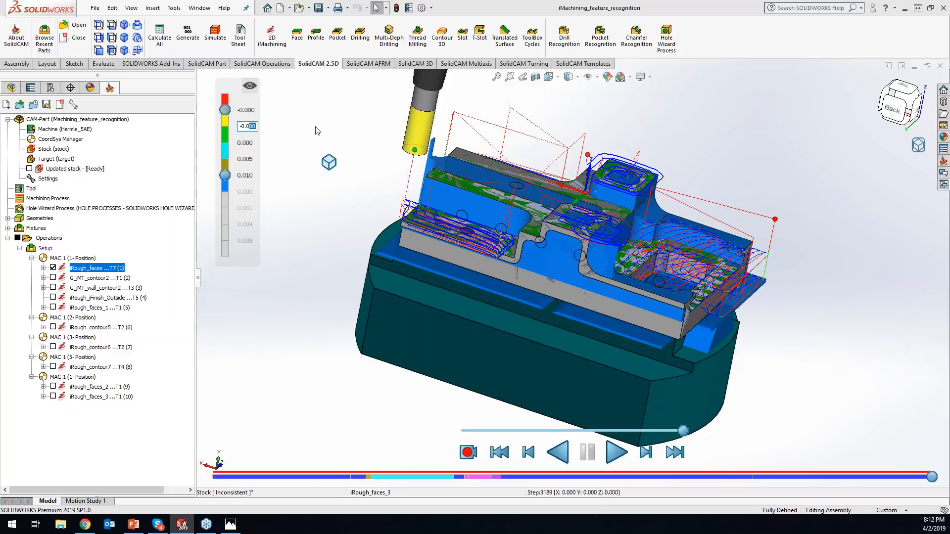
pyautogui.write('05')
pyautogui.click(250, 110)
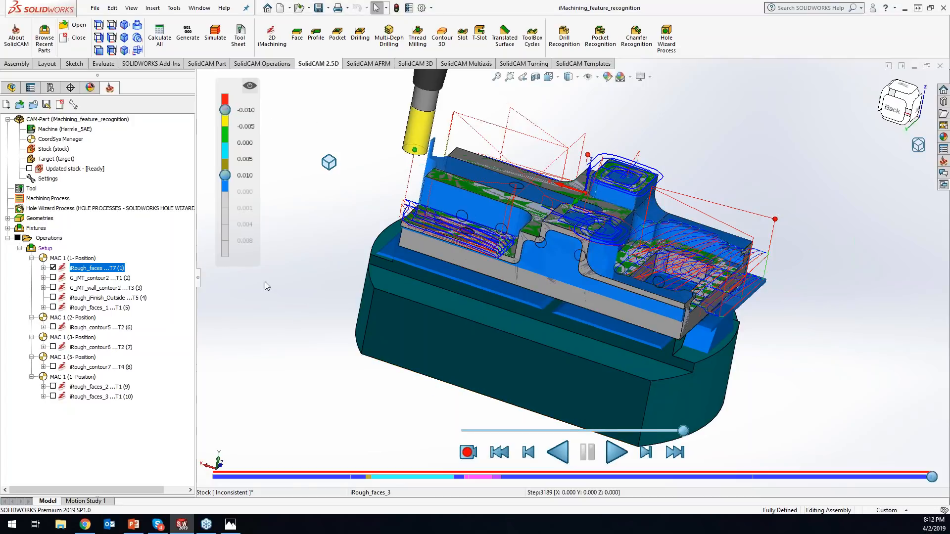
# - Turn off the deviation coloring and examine a pocket on the back side of the part up close
pyautogui.click(250, 87)
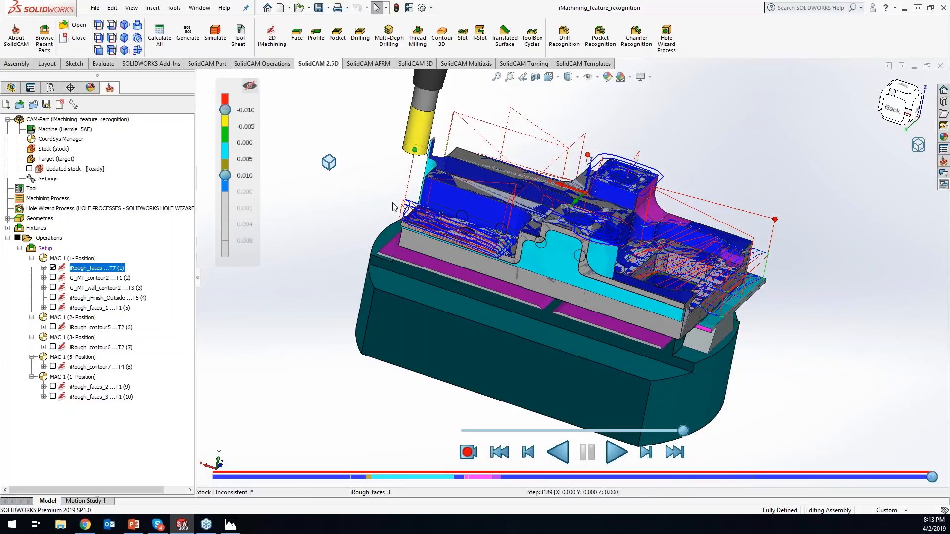
pyautogui.moveTo(225, 109); pyautogui.dragTo(226, 83)
pyautogui.moveTo(358, 164); pyautogui.dragTo(349, 79, button='middle')
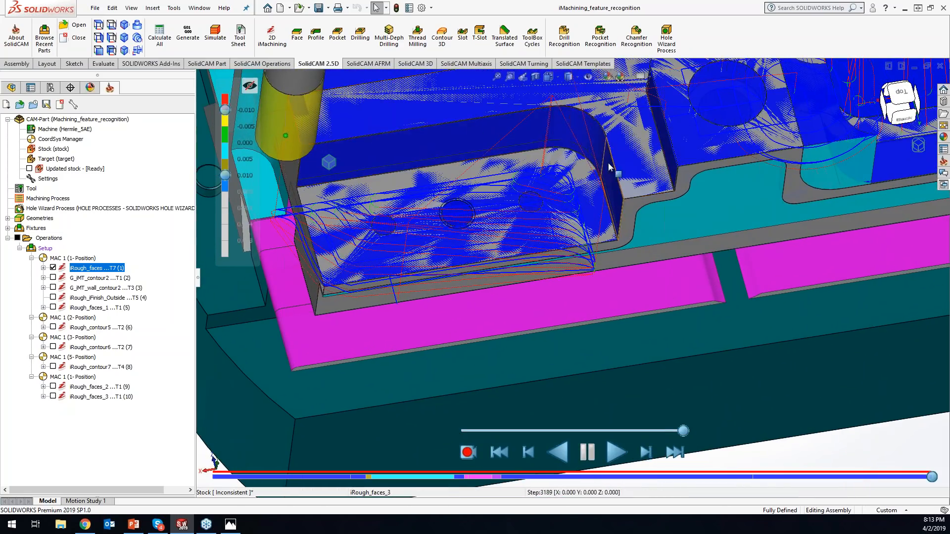
# - Narrow the deviation color range by one band on each side, to limits of -0.005 and 0.005
pyautogui.keyDown('ctrl'); pyautogui.moveTo(566, 124); pyautogui.dragTo(638, 215, button='middle'); pyautogui.keyUp('ctrl')
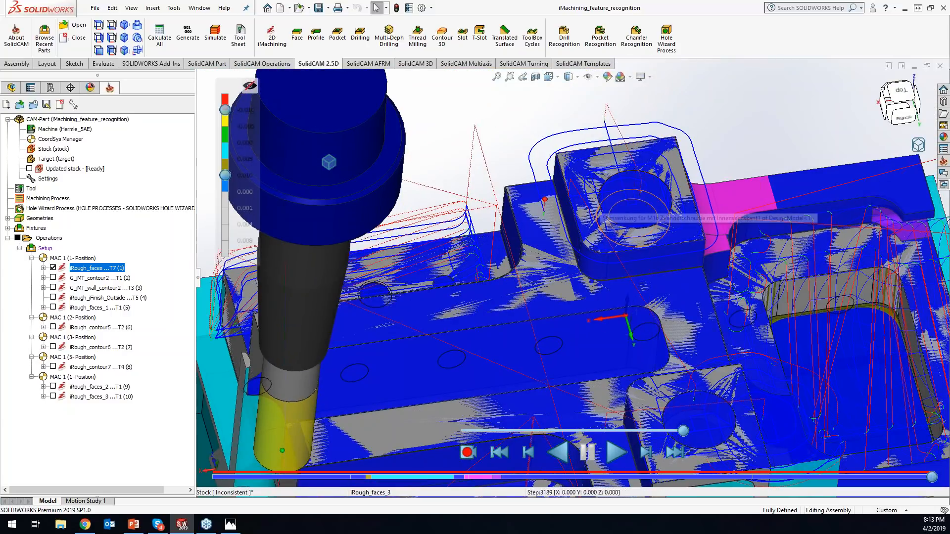
pyautogui.moveTo(627, 211); pyautogui.dragTo(623, 153, button='middle')
pyautogui.scroll(1, 622, 153)
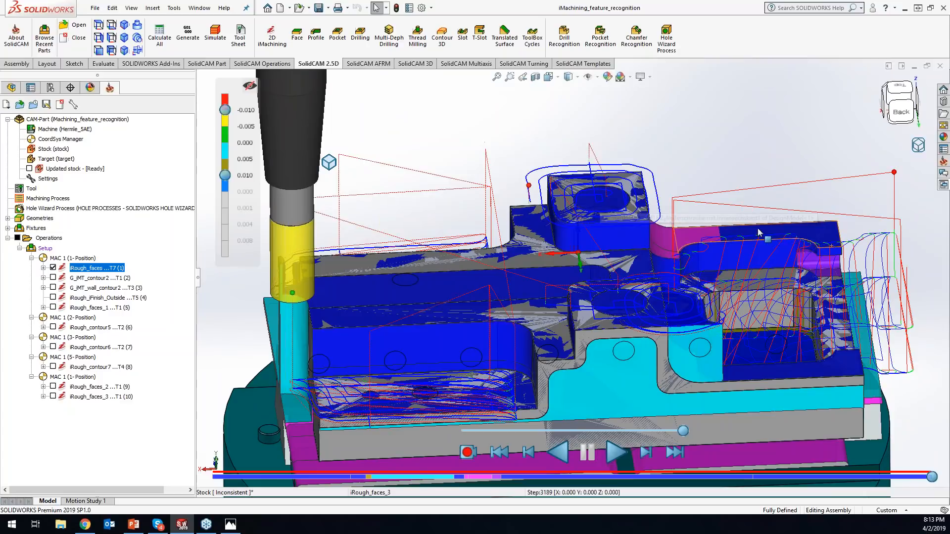
pyautogui.moveTo(802, 229); pyautogui.dragTo(795, 195, button='middle')
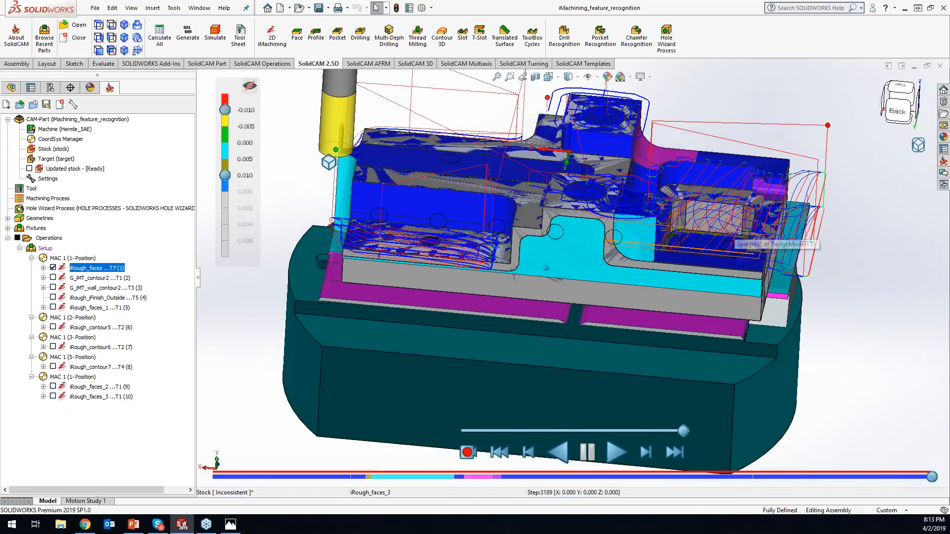
pyautogui.scroll(1, 546, 268)
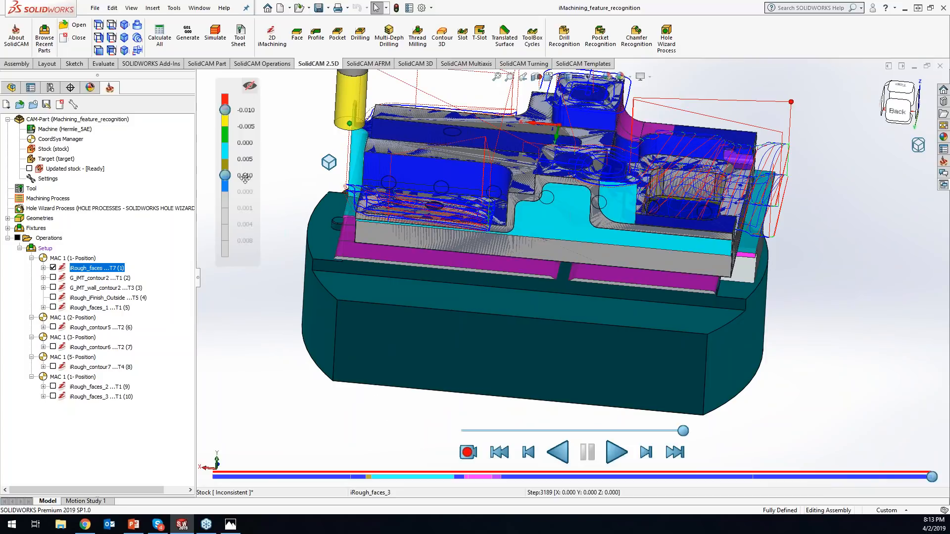
pyautogui.moveTo(227, 110); pyautogui.dragTo(225, 126)
pyautogui.moveTo(225, 175); pyautogui.dragTo(225, 157)
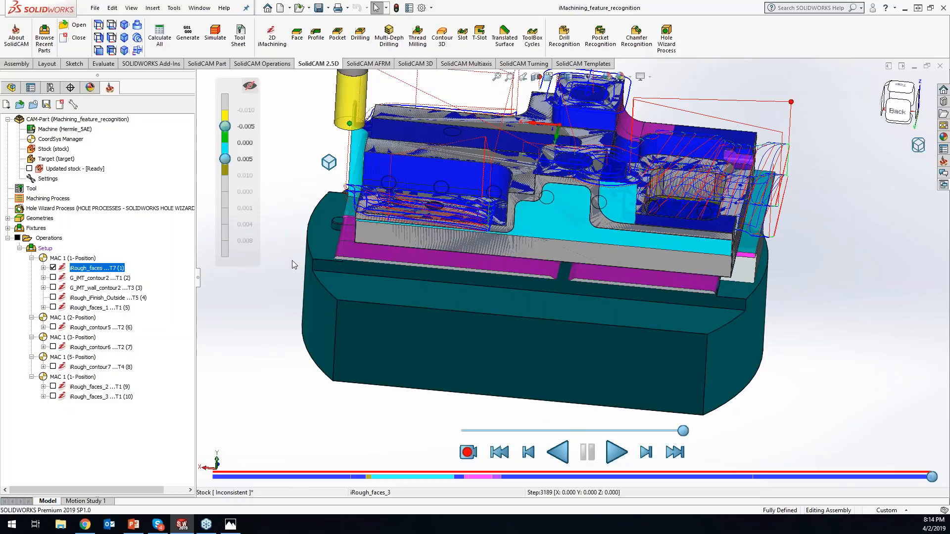
# - Separate the simulated part's view from the CAD model, and align both views again
pyautogui.scroll(2, 291, 260)
pyautogui.scroll(-1, 370, 200)
pyautogui.click(330, 163)
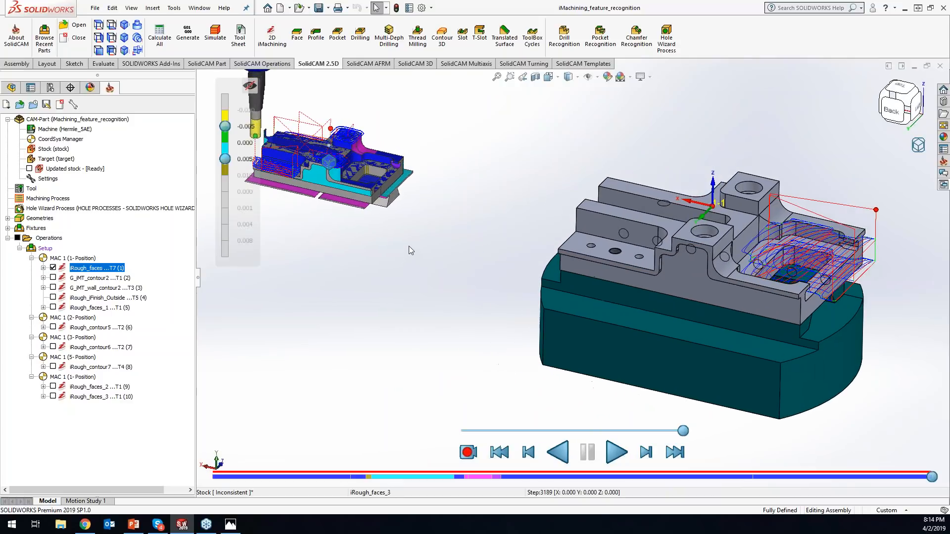
pyautogui.click(329, 163)
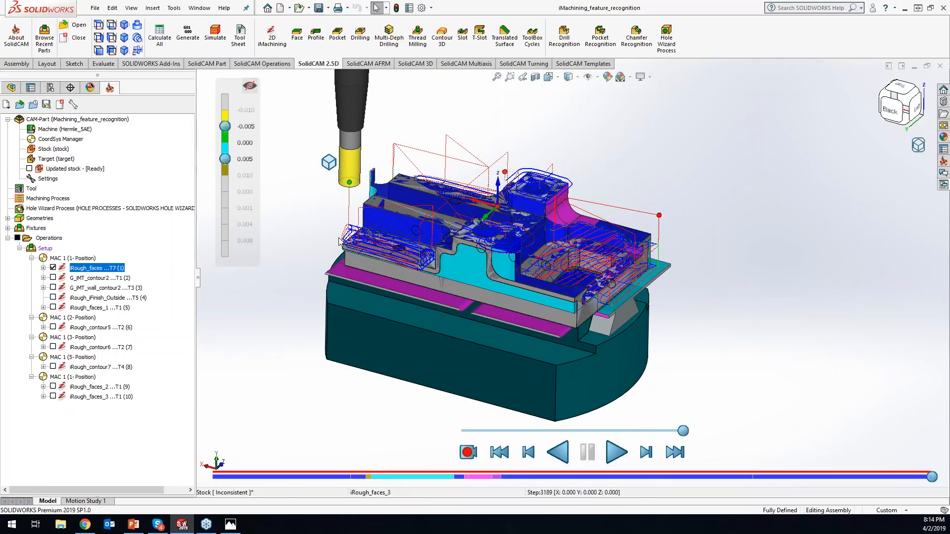
# - Hide the first iRough_faces operation's toolpath in the model view and switch the simulator to a flyout window
pyautogui.click(53, 268)
pyautogui.rightClick(914, 147)
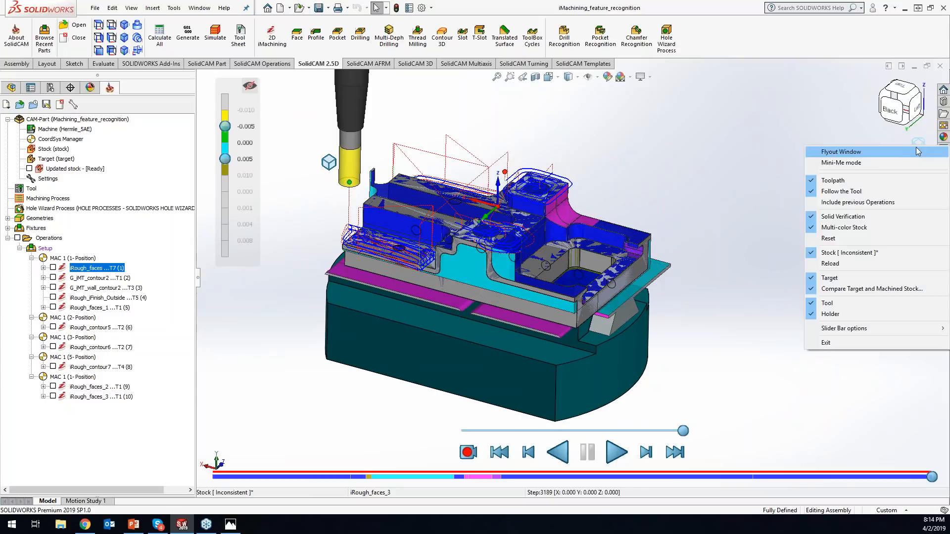
pyautogui.click(916, 147)
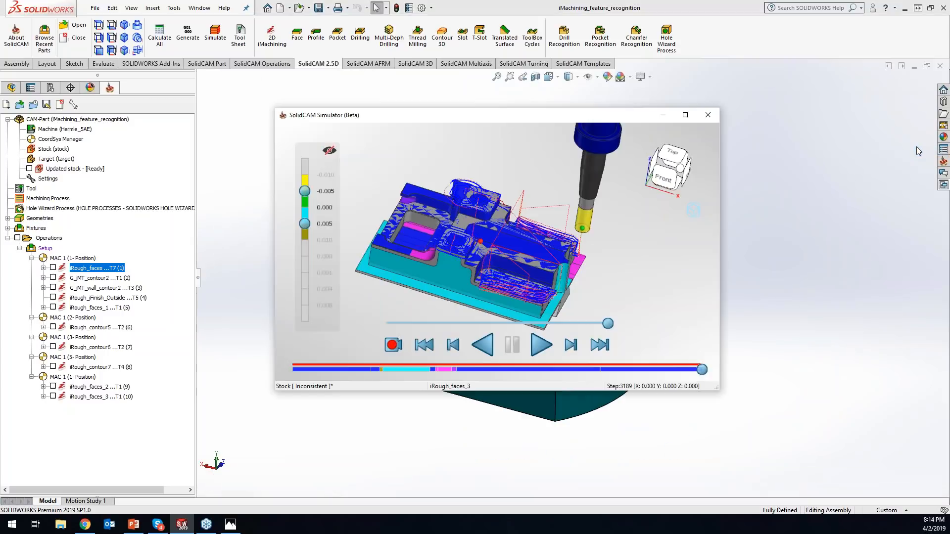
# - Maximize the simulator window and toggle the toolpath display off and back on
pyautogui.rightClick(689, 212)
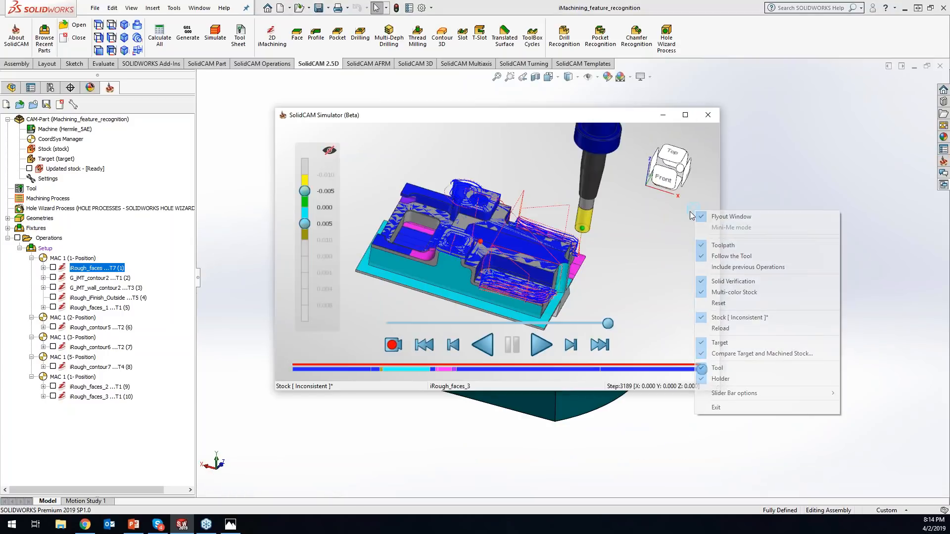
pyautogui.click(716, 243)
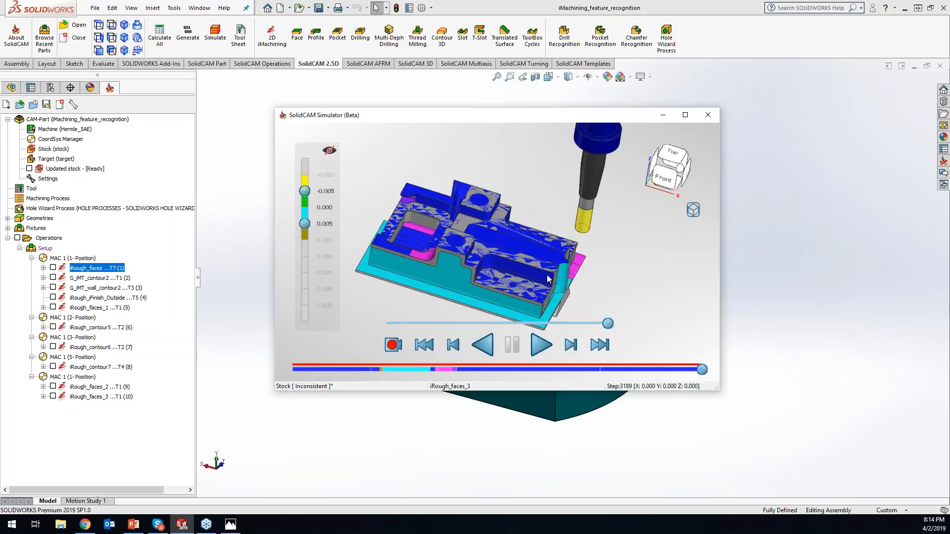
pyautogui.click(685, 115)
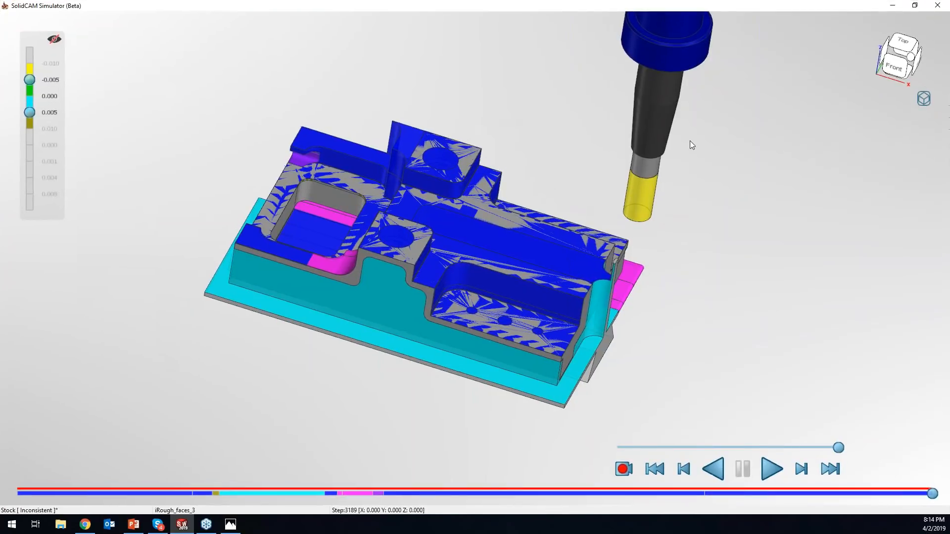
pyautogui.rightClick(930, 105)
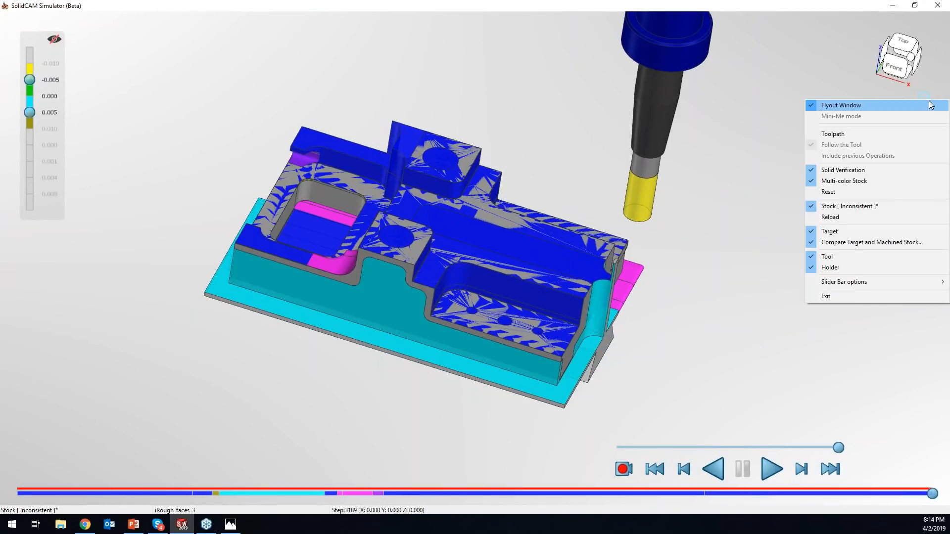
pyautogui.click(839, 135)
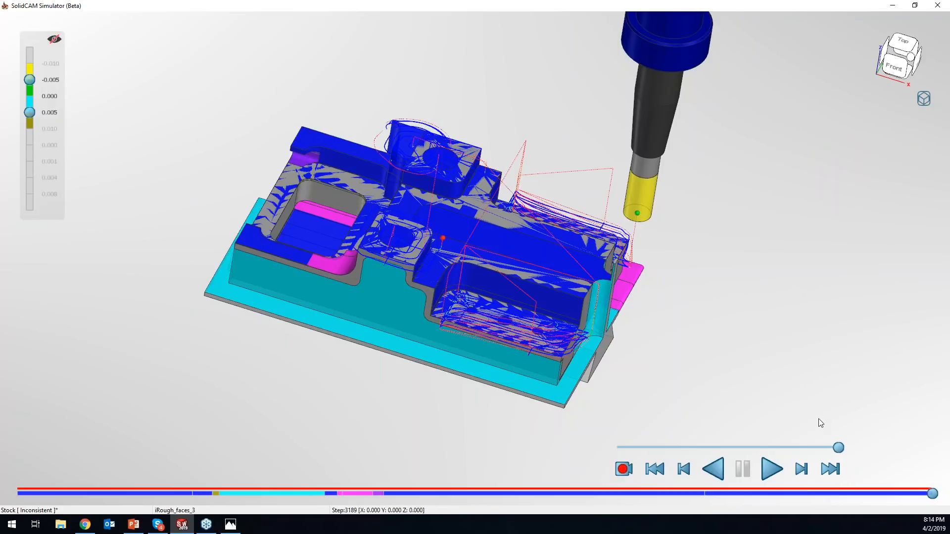
# - Move the simulation back along the timeline to about step 579 of the iRough_faces_2 operation
pyautogui.moveTo(933, 495); pyautogui.dragTo(424, 469)
pyautogui.moveTo(506, 505); pyautogui.dragTo(505, 491)
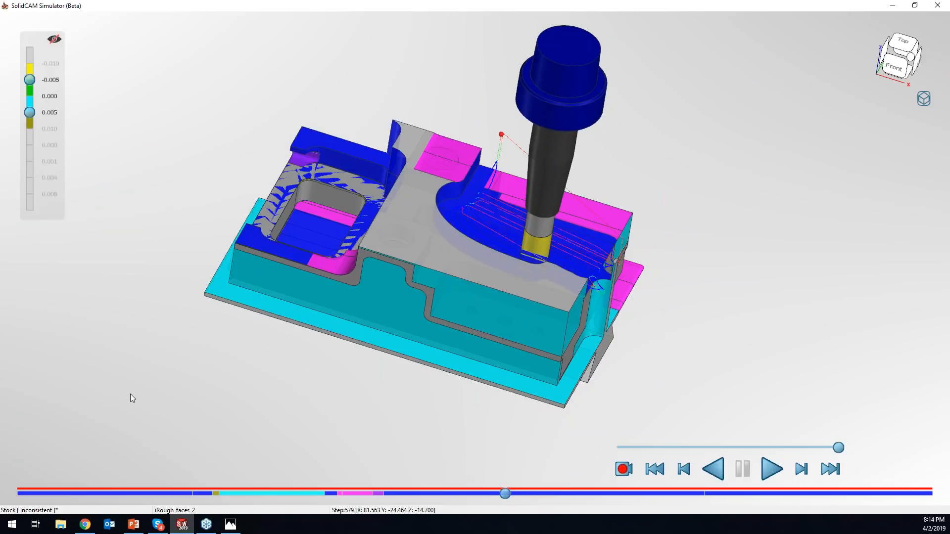
pyautogui.hotkey('alt', 'Tab')
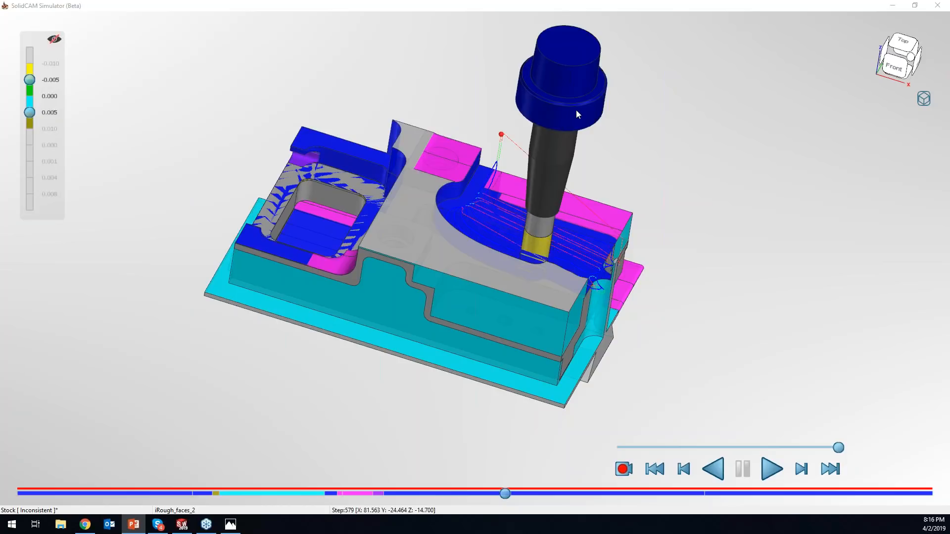
# - Turn off Solid Verification, play the toolpath simulation and pause it during the iRough_faces_3 operation
pyautogui.moveTo(920, 96)
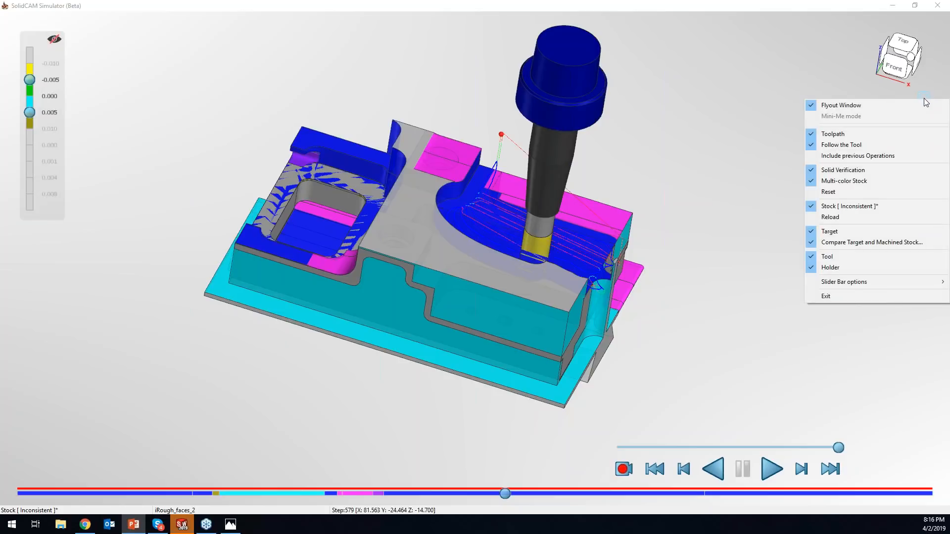
pyautogui.click(858, 173)
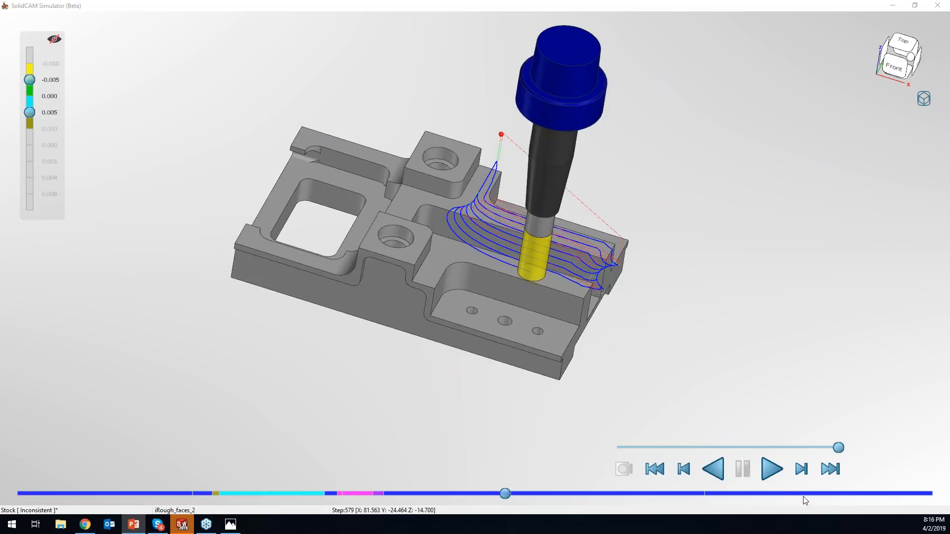
pyautogui.click(768, 471)
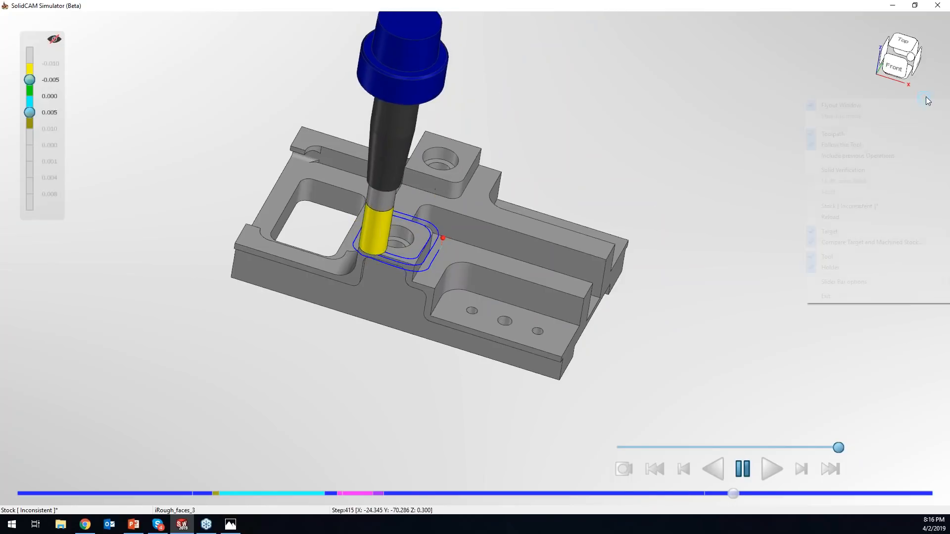
pyautogui.click(924, 97)
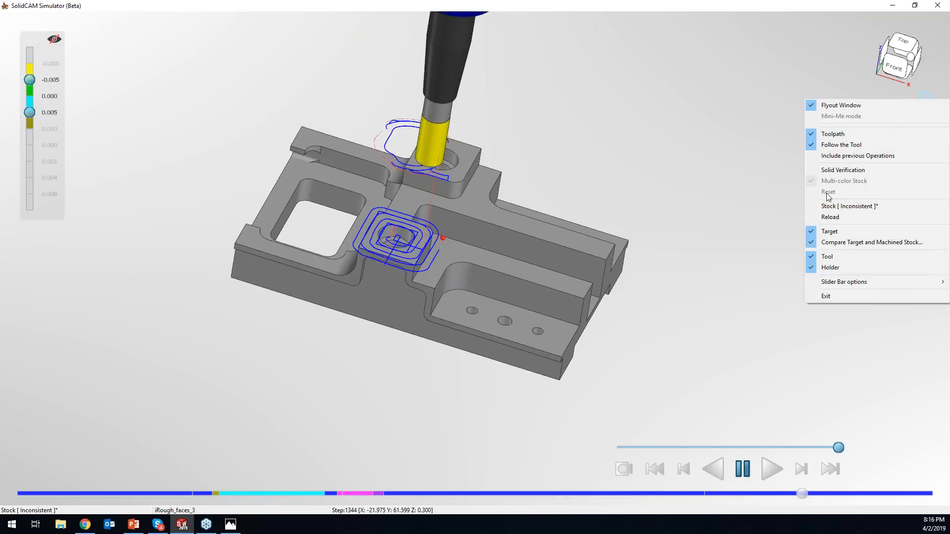
pyautogui.click(789, 310)
pyautogui.click(745, 468)
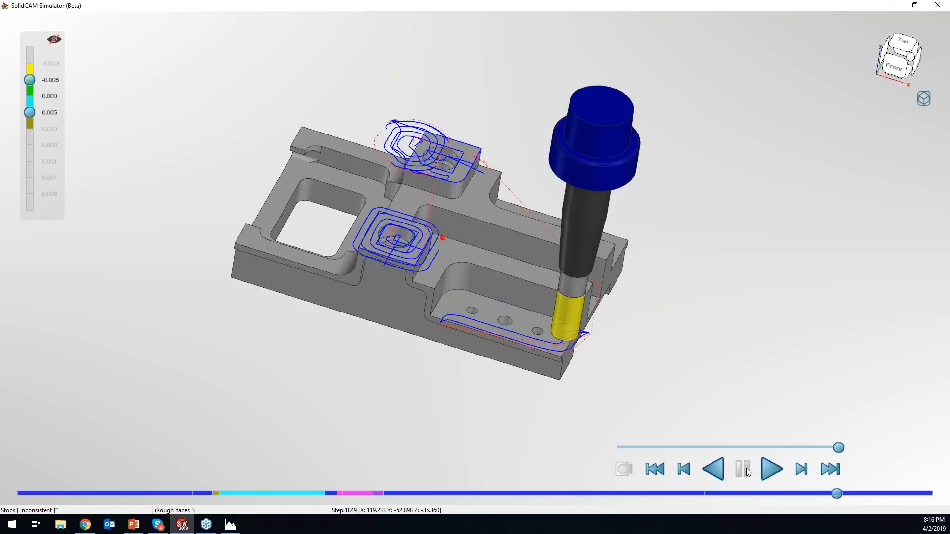
# - Turn Solid Verification back on and reset the machined stock
pyautogui.click(923, 98)
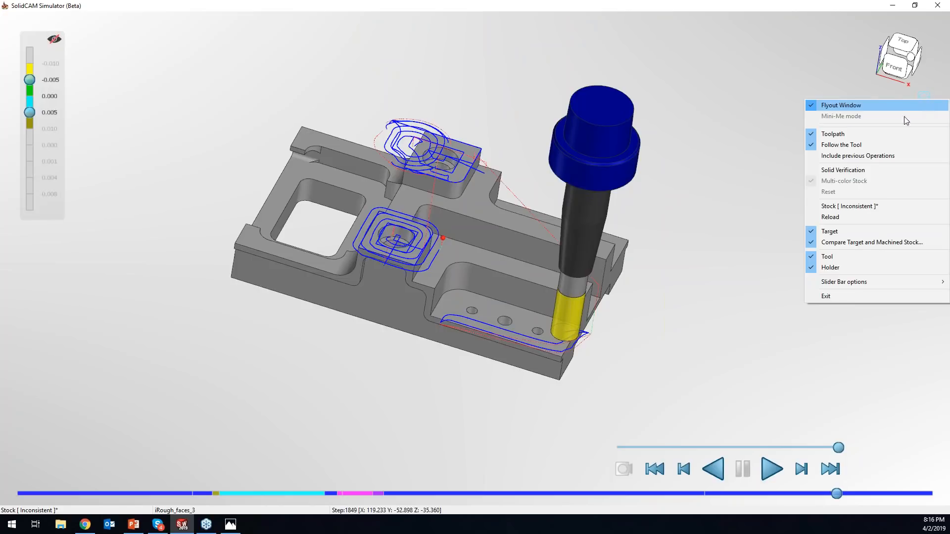
pyautogui.click(836, 169)
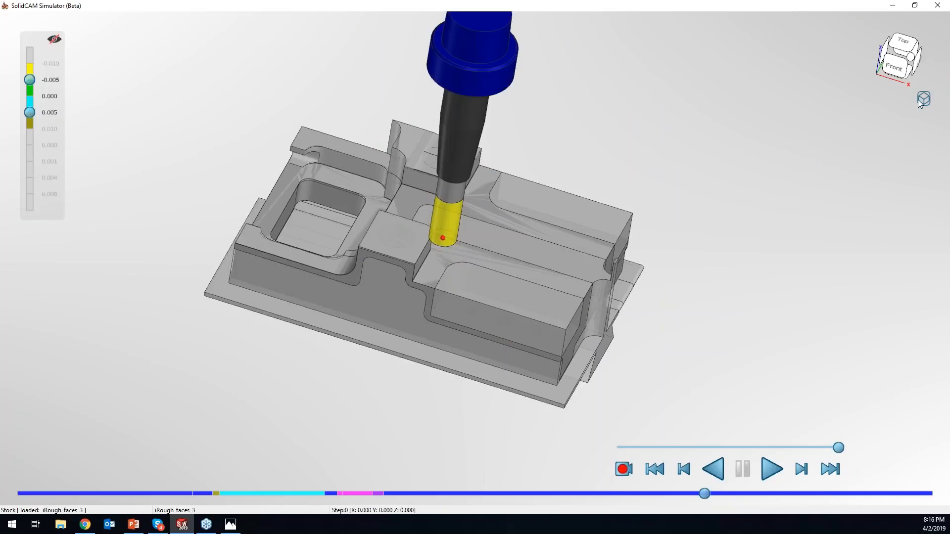
pyautogui.click(923, 99)
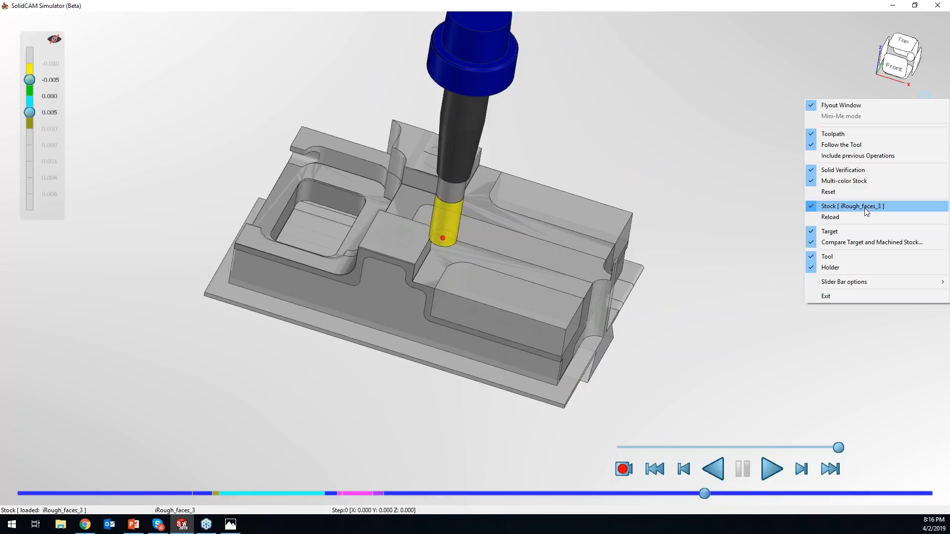
pyautogui.click(829, 192)
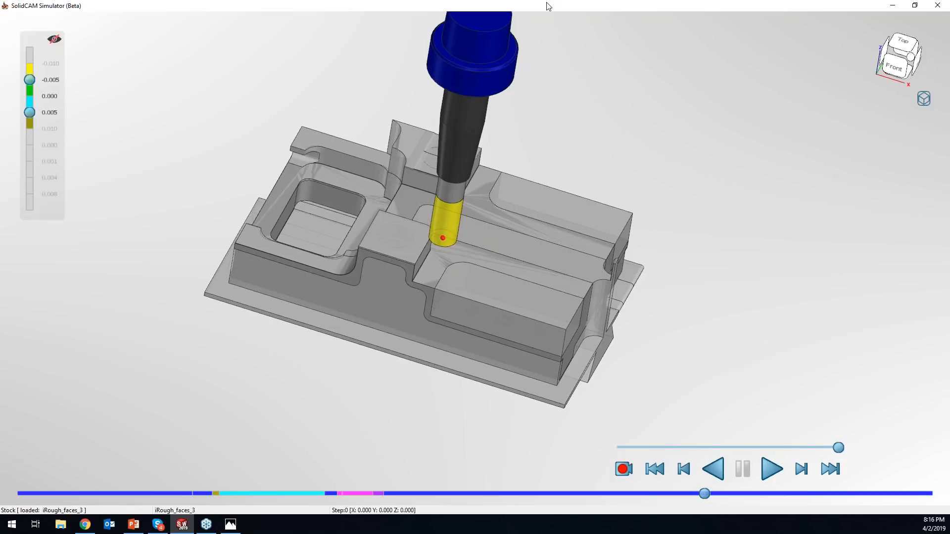
# - Restore the simulator to a smaller floating window and review its Stock display option
pyautogui.moveTo(544, 8); pyautogui.dragTo(524, 150)
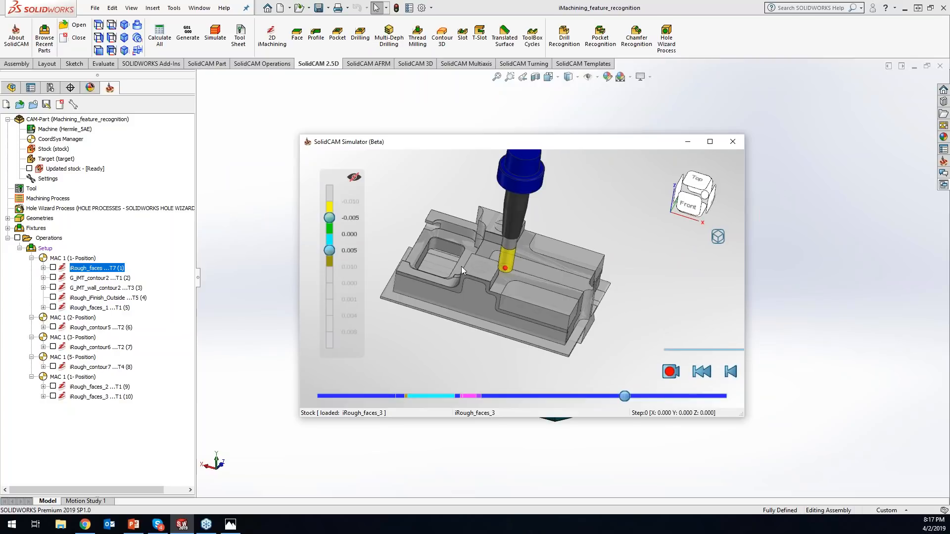
pyautogui.rightClick(720, 239)
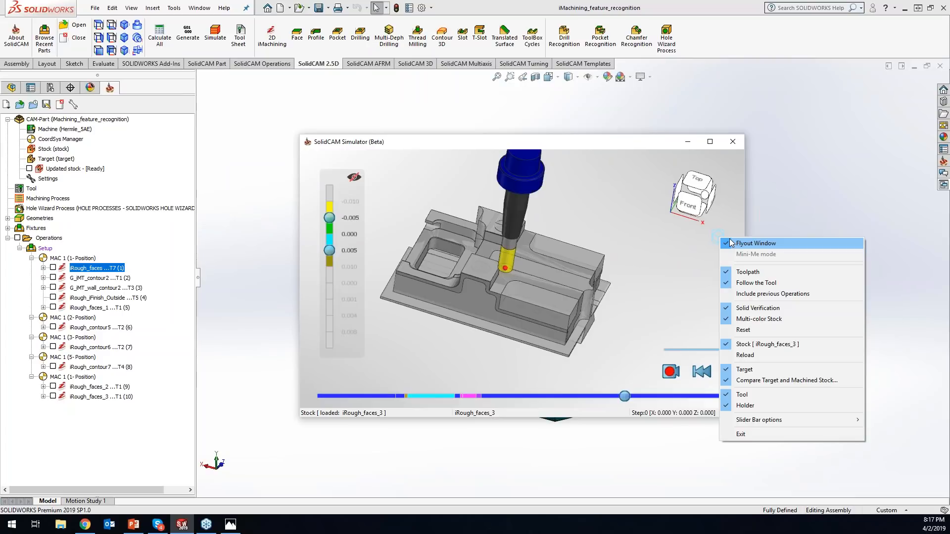
pyautogui.click(748, 345)
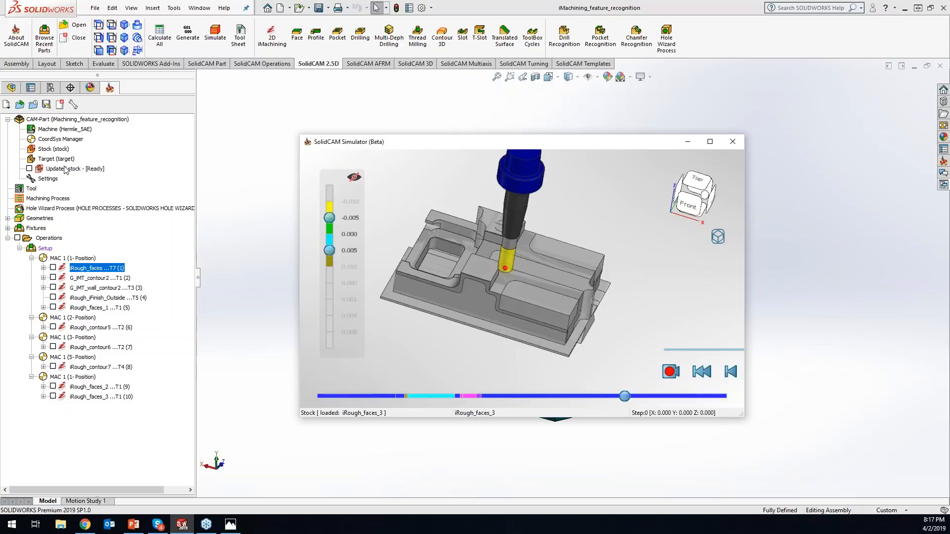
# - Examine the SolidVerify accuracy settings for Updated Stock calculation in the Part Settings, and close them
pyautogui.click(50, 181)
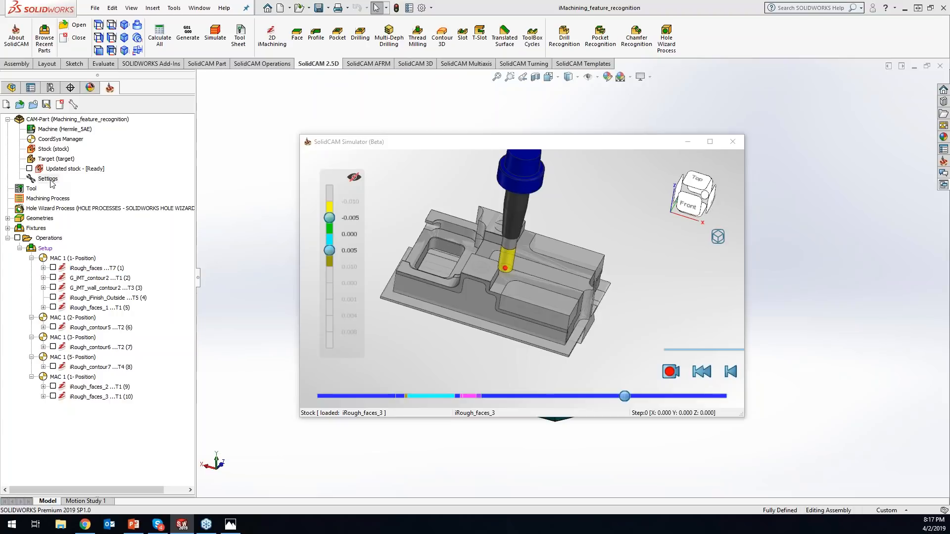
pyautogui.doubleClick(50, 181)
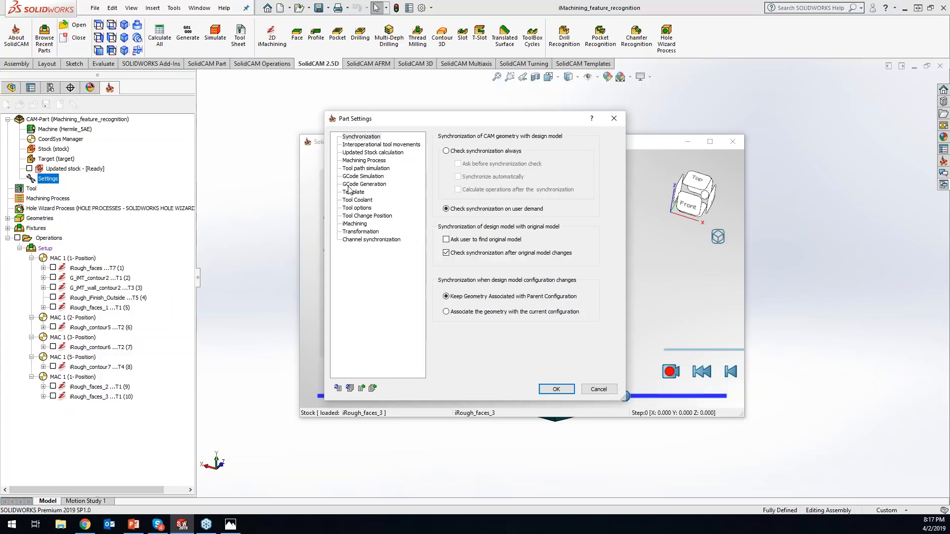
pyautogui.click(374, 153)
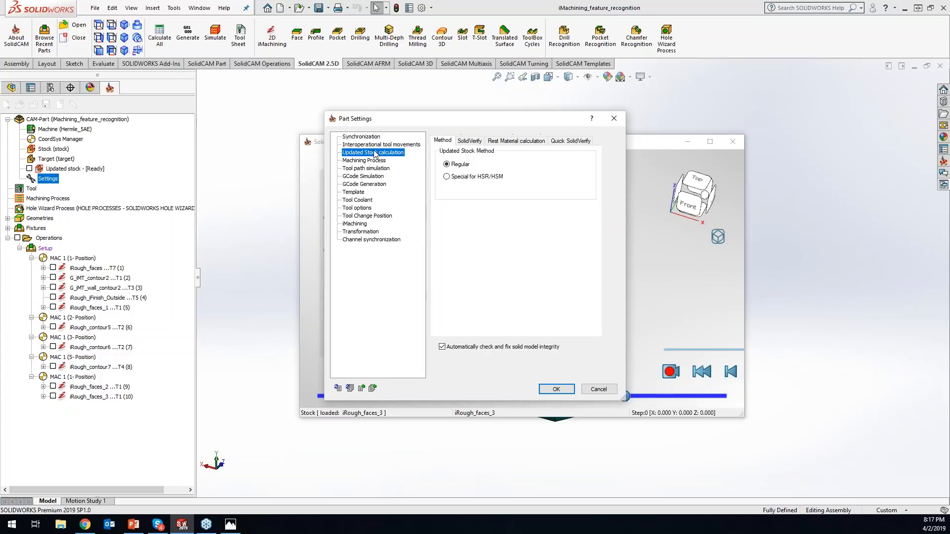
pyautogui.click(467, 142)
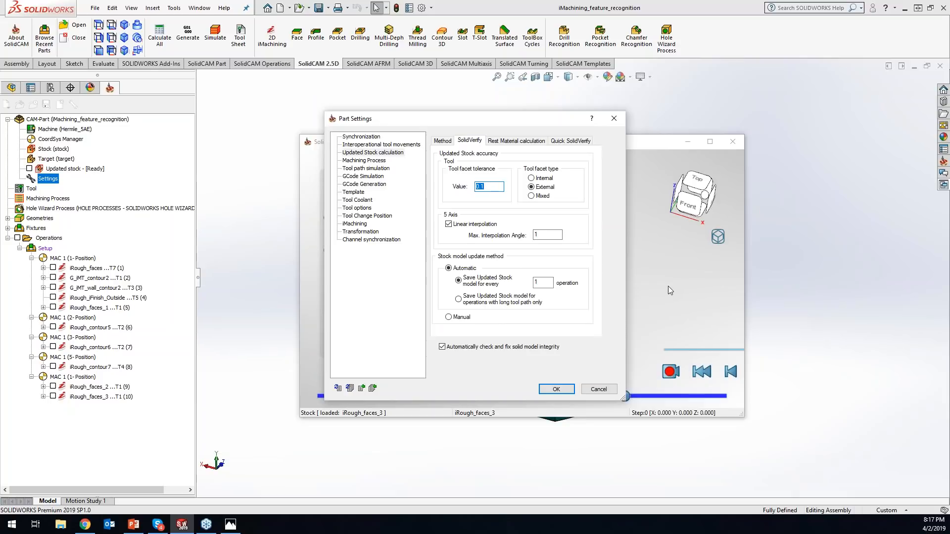
pyautogui.click(619, 121)
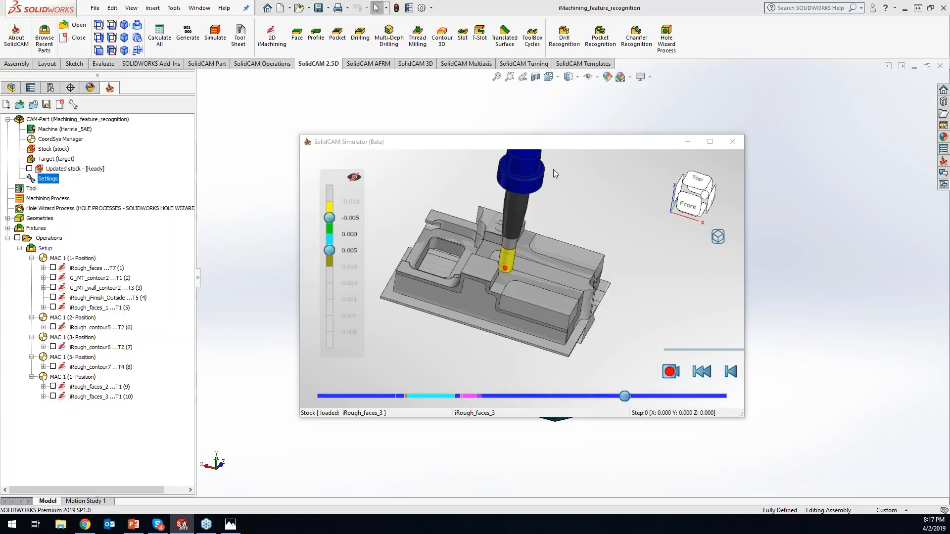
# - Turn off the comparison of target and machined stock in the simulator
pyautogui.rightClick(718, 238)
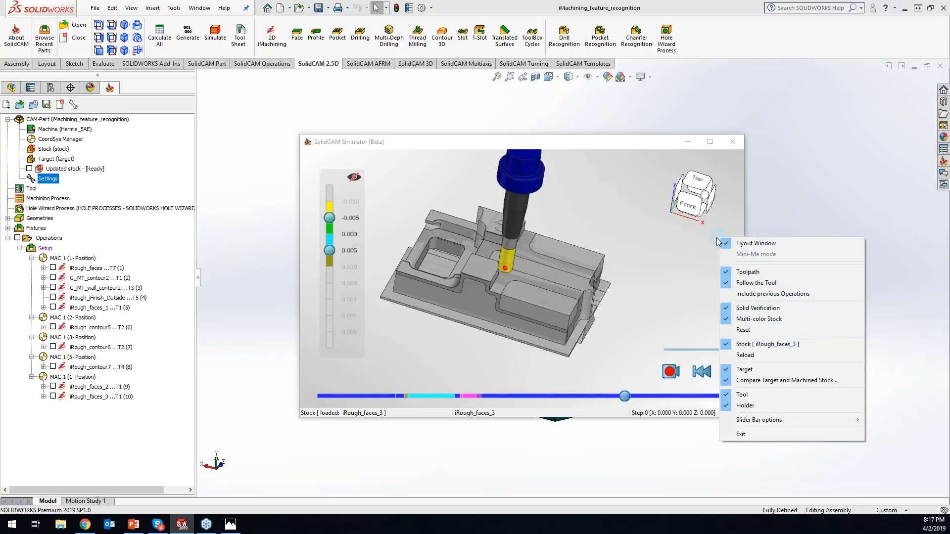
pyautogui.click(760, 381)
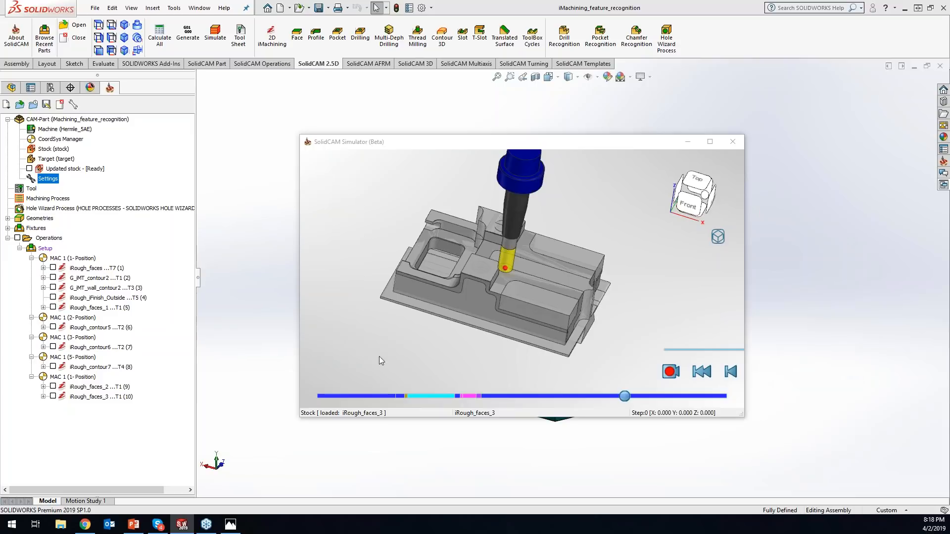
# - Maximize the simulator window and turn on the comparison of target and machined stock
pyautogui.click(709, 143)
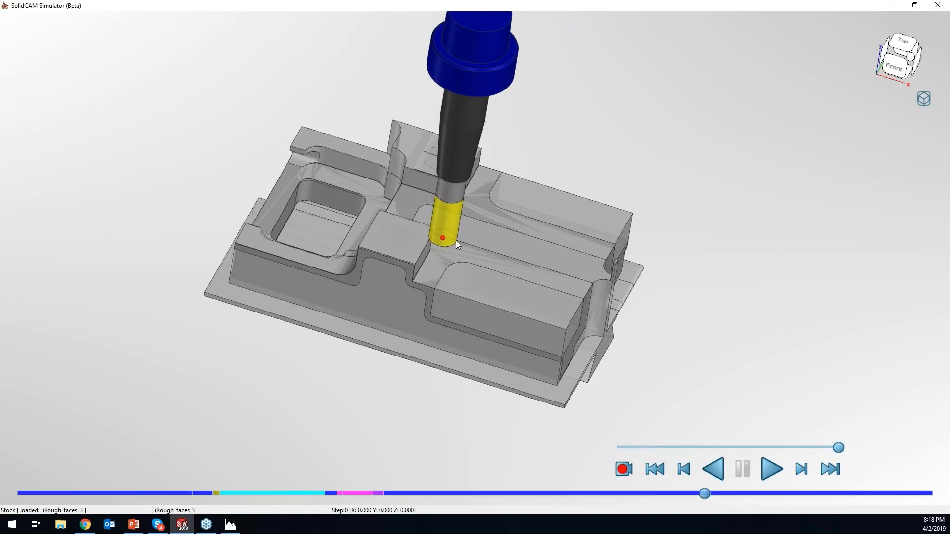
pyautogui.scroll(2, 453, 240)
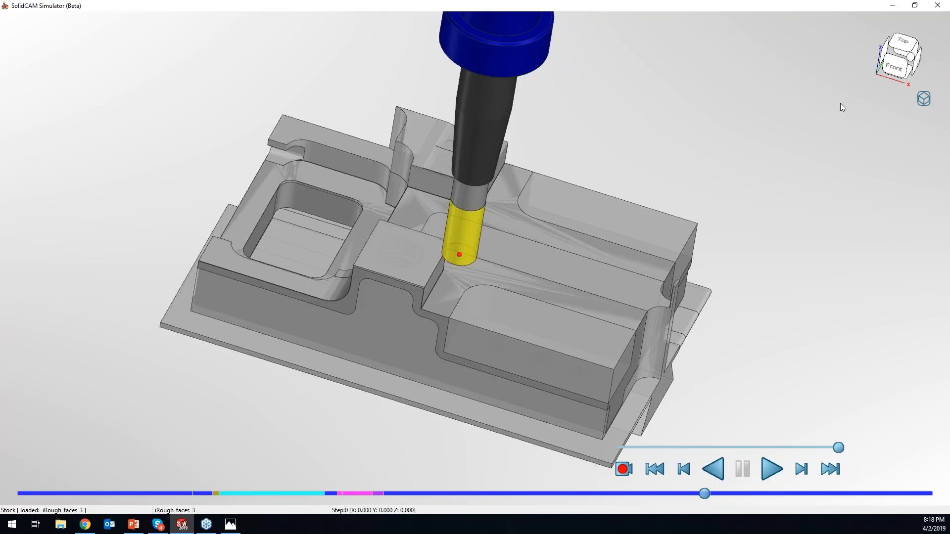
pyautogui.click(927, 102)
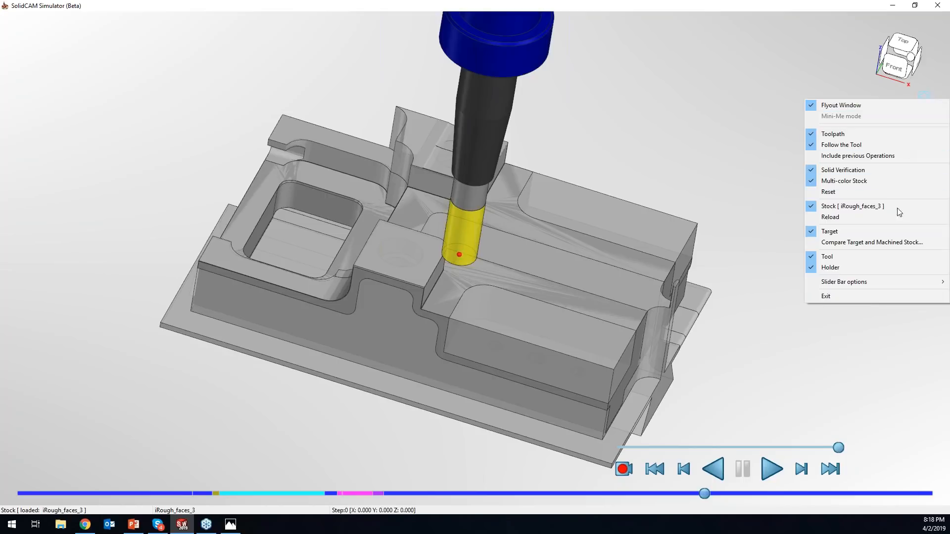
pyautogui.click(867, 242)
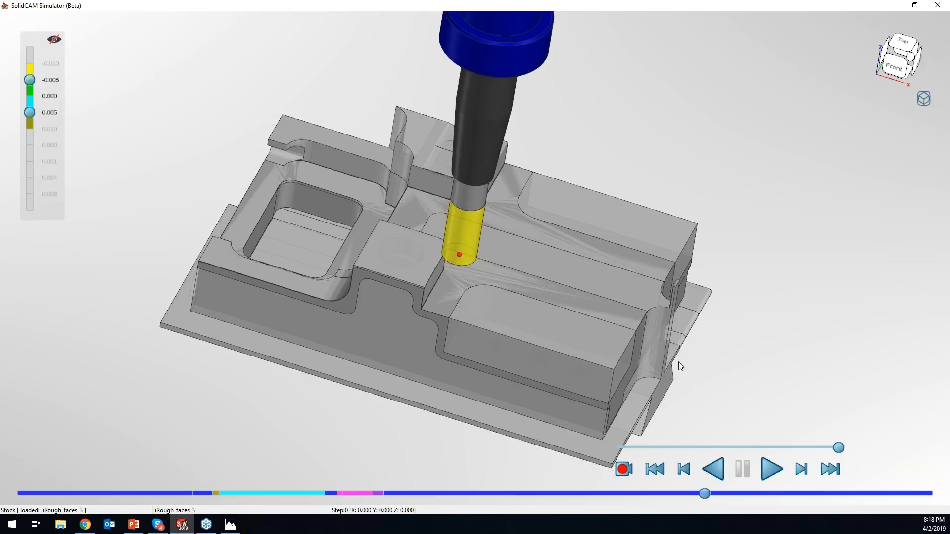
# - Toggle the deviation colors on the machined stock on and off to compare both displays
pyautogui.click(55, 41)
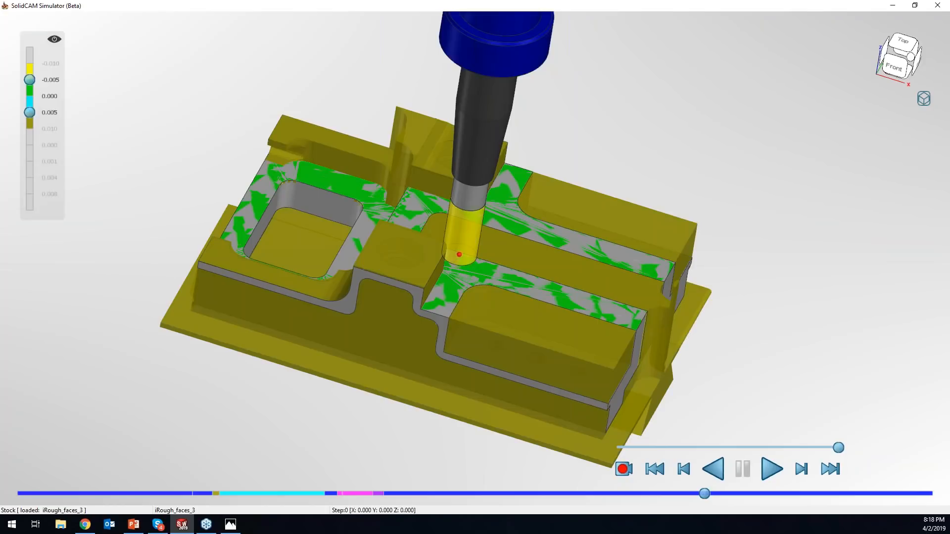
pyautogui.click(56, 42)
pyautogui.click(54, 42)
pyautogui.click(54, 39)
pyautogui.scroll(3, 577, 267)
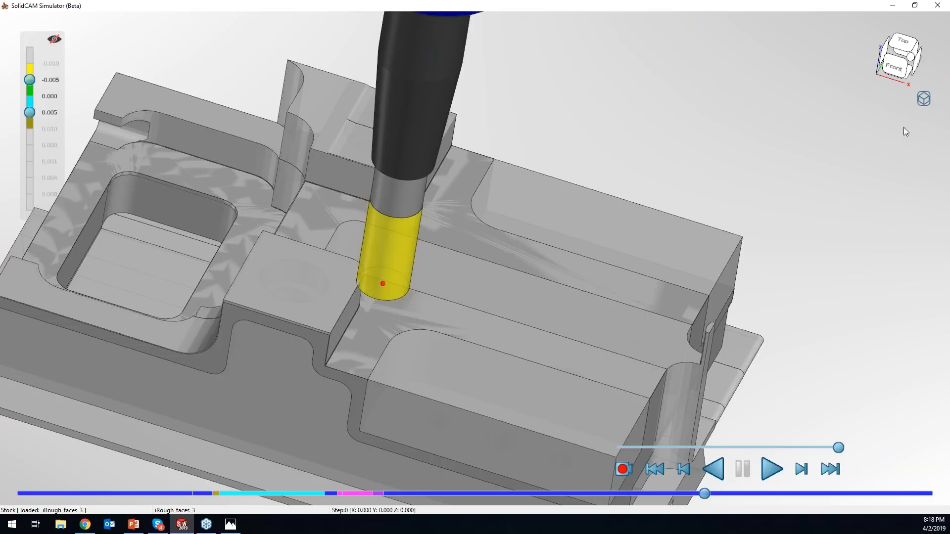
# - Hide the tool, play the iRough_faces_3 simulation and pause it partway through
pyautogui.click(919, 97)
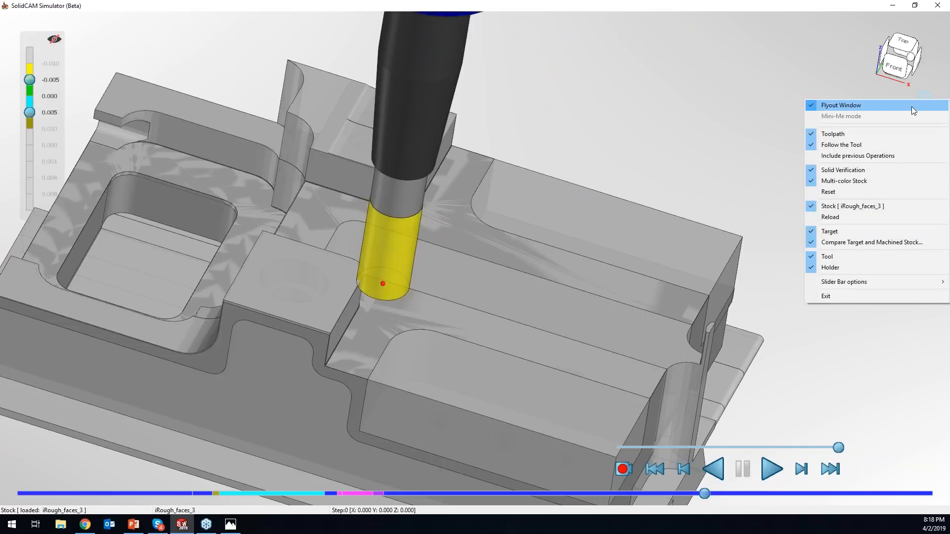
pyautogui.click(847, 258)
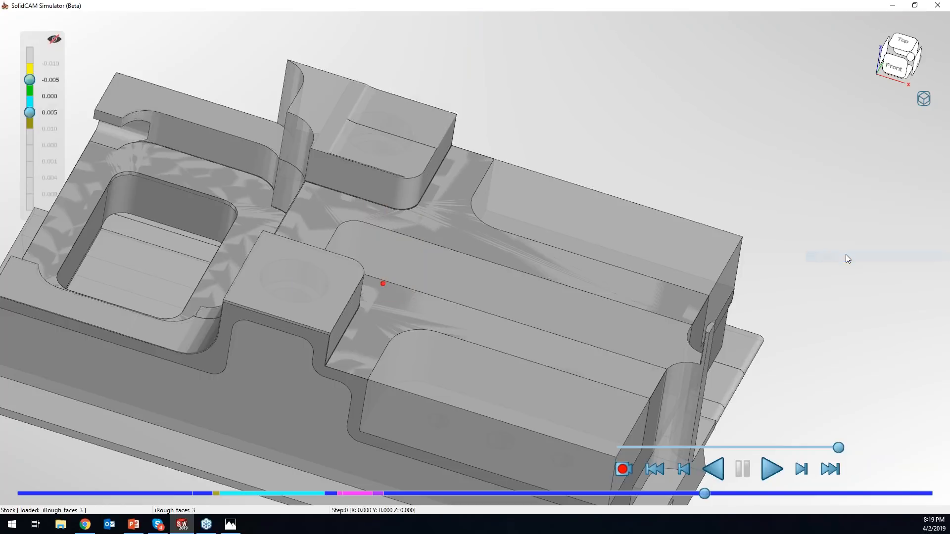
pyautogui.click(771, 468)
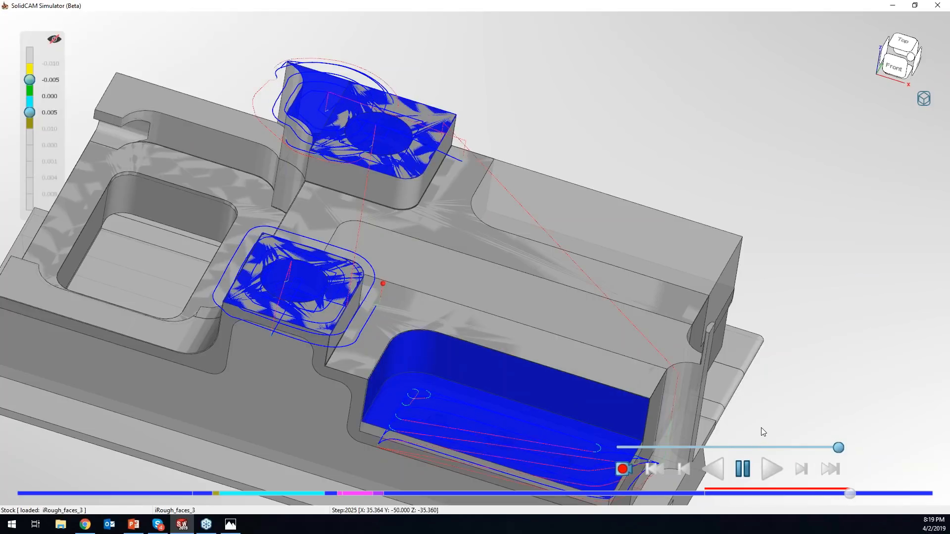
pyautogui.click(744, 470)
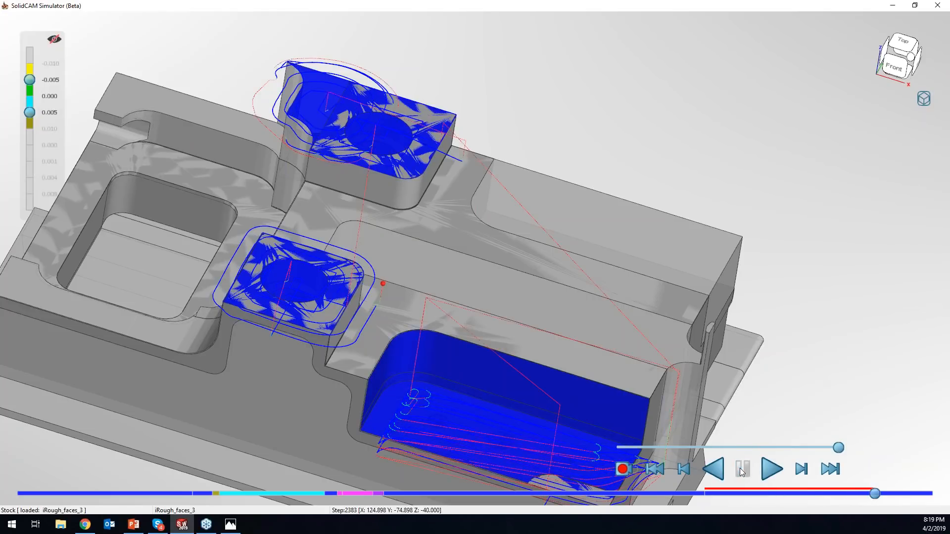
# - Display the tool again, and toggle its holder off and back on
pyautogui.click(923, 97)
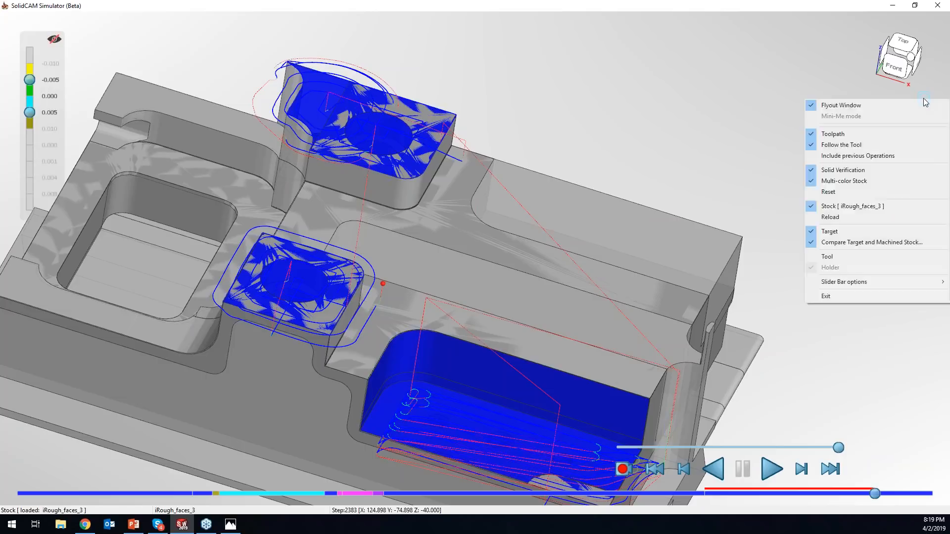
pyautogui.click(860, 257)
pyautogui.click(923, 98)
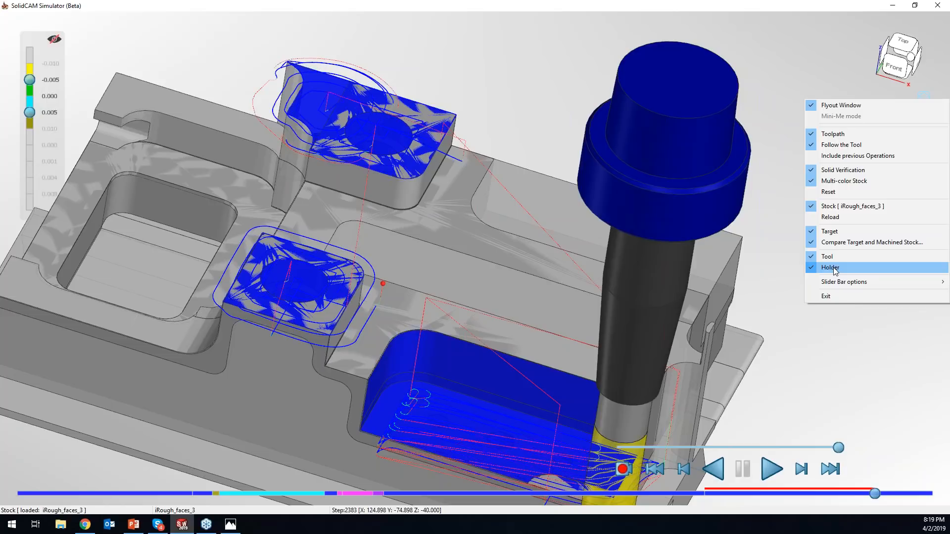
pyautogui.click(831, 268)
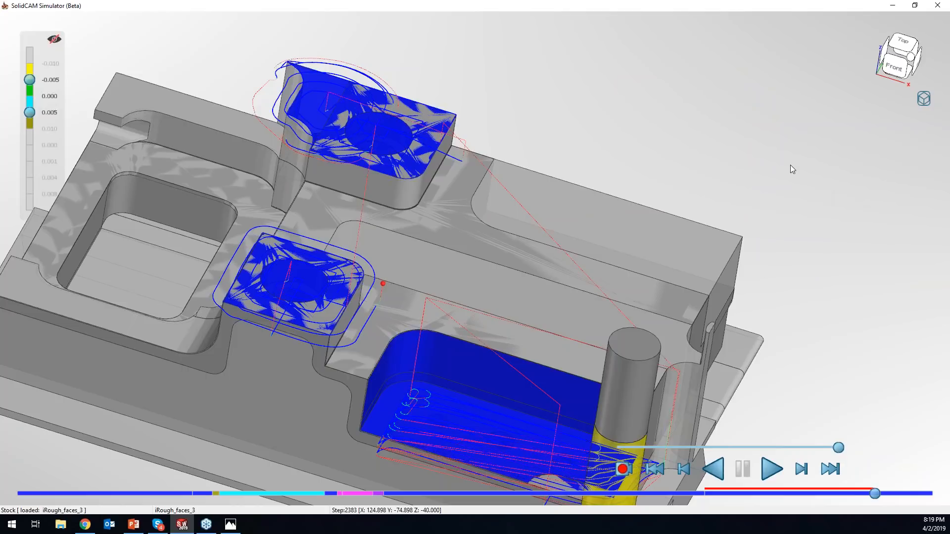
pyautogui.rightClick(918, 101)
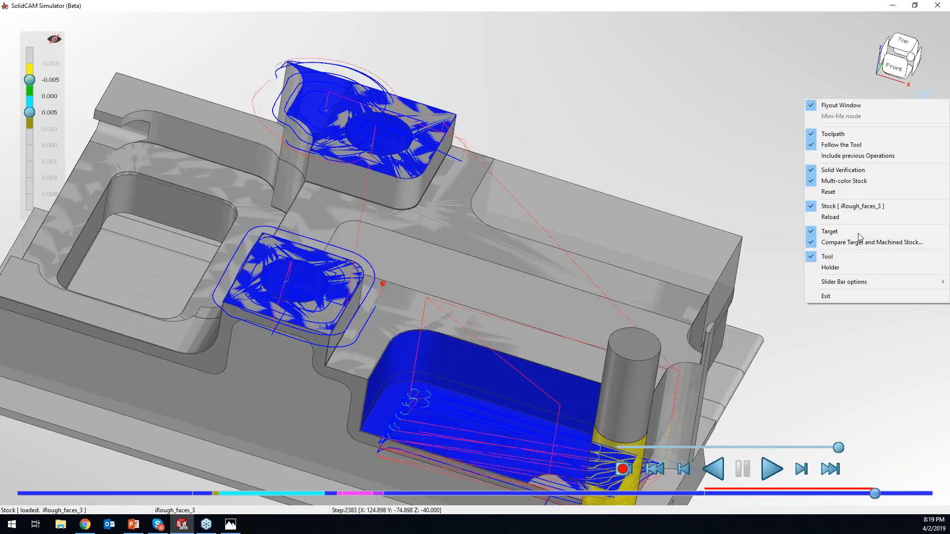
pyautogui.click(831, 268)
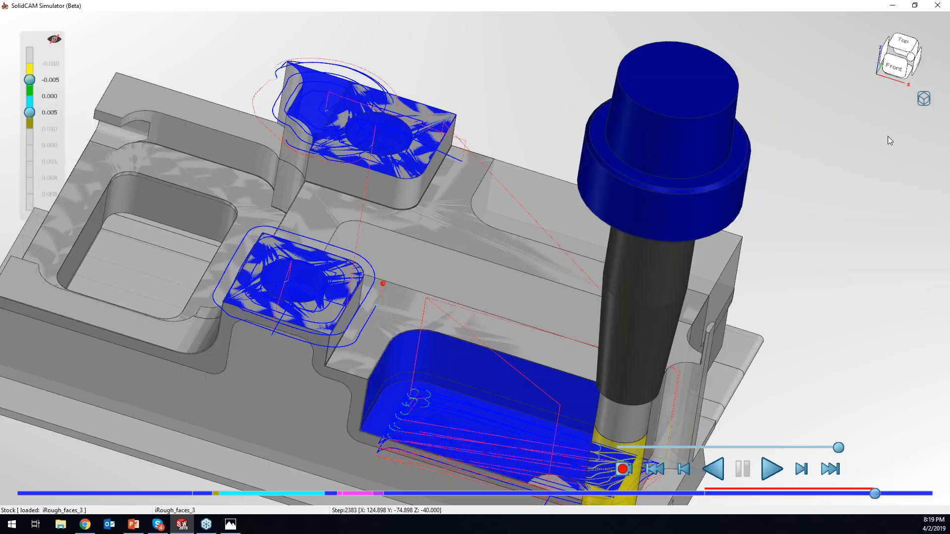
# - Switch the simulator between the embedded view and the flyout window, finishing in flyout mode
pyautogui.rightClick(929, 104)
pyautogui.click(927, 100)
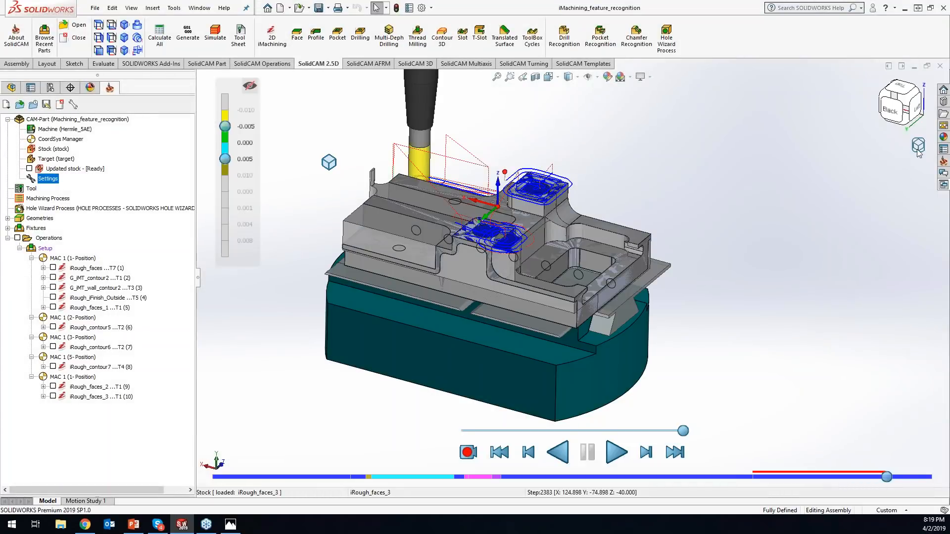
pyautogui.rightClick(918, 145)
pyautogui.click(919, 150)
pyautogui.rightClick(925, 98)
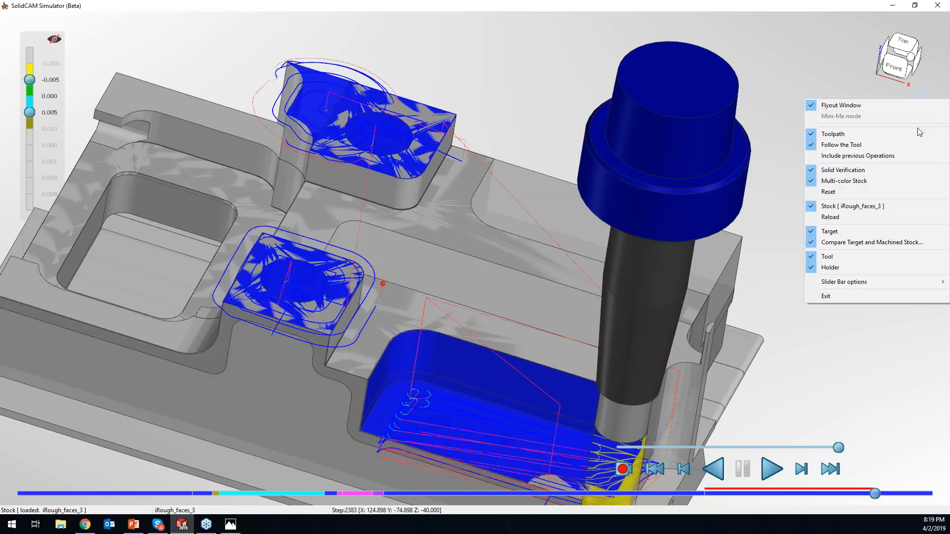
pyautogui.click(761, 182)
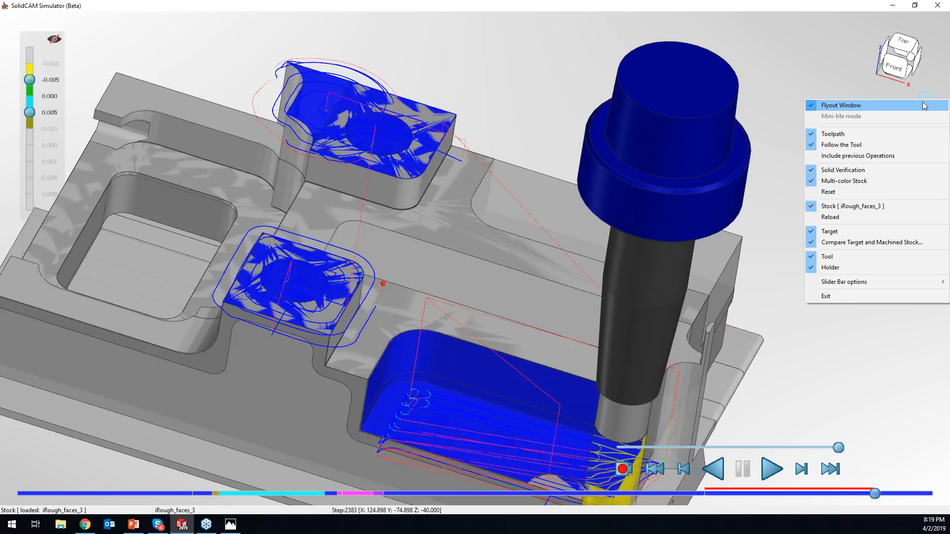
pyautogui.moveTo(926, 98)
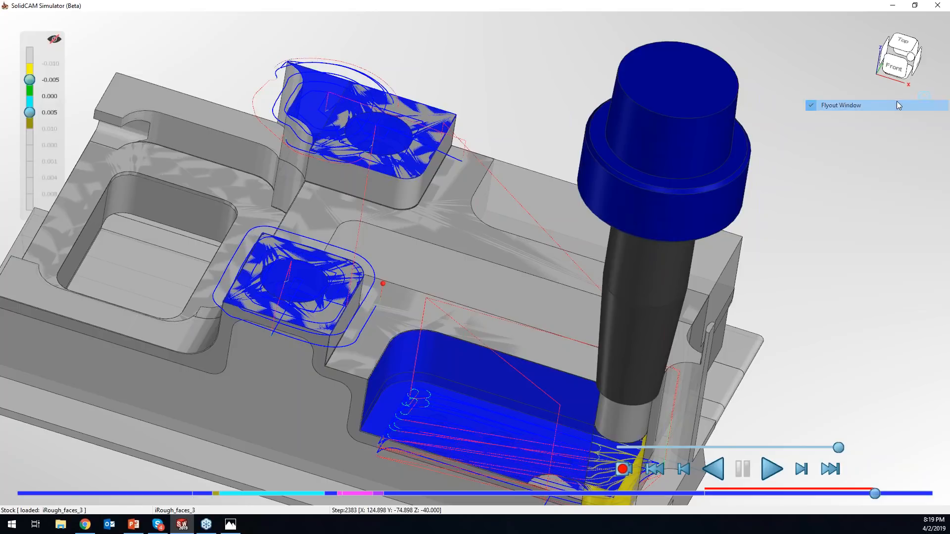
pyautogui.click(896, 102)
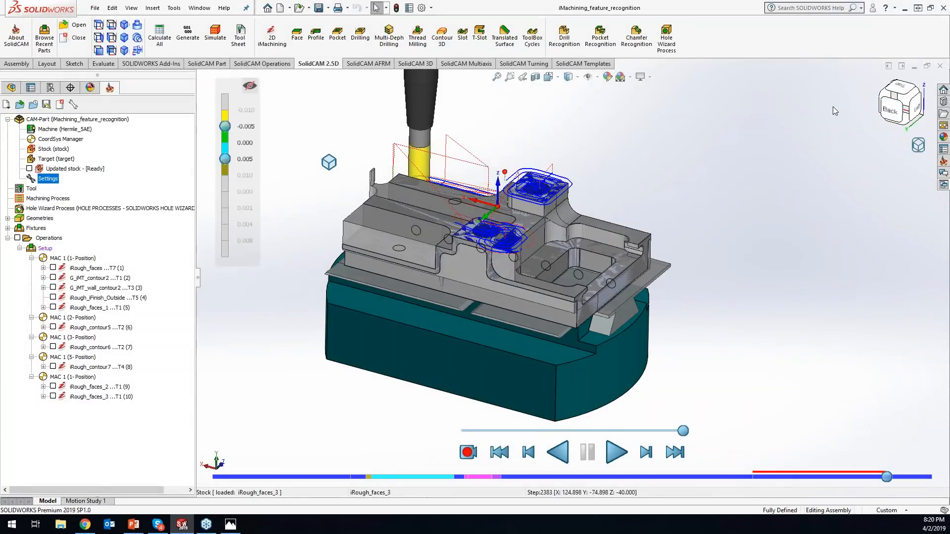
pyautogui.moveTo(912, 146)
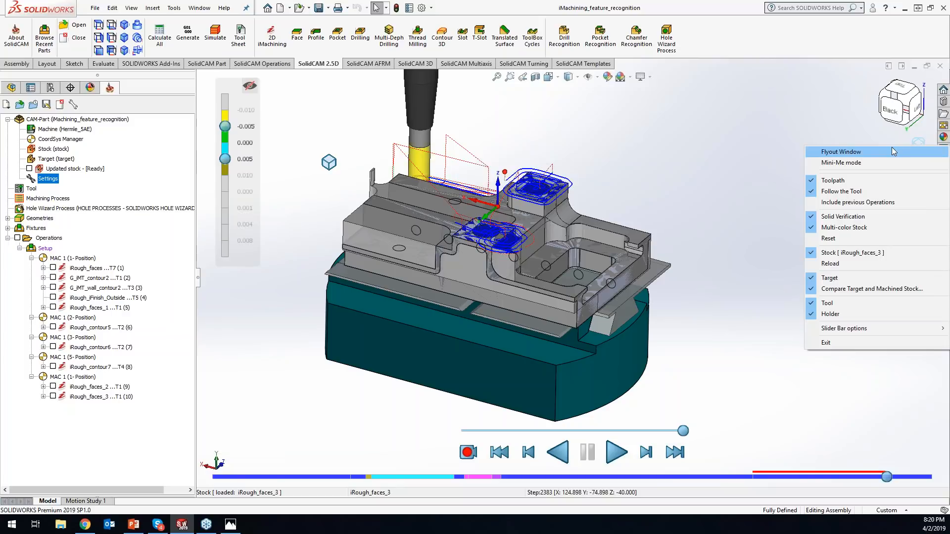
pyautogui.click(896, 151)
# - Review the slider bar display modes and set the slider bar to Display by Equal-size
pyautogui.moveTo(921, 98)
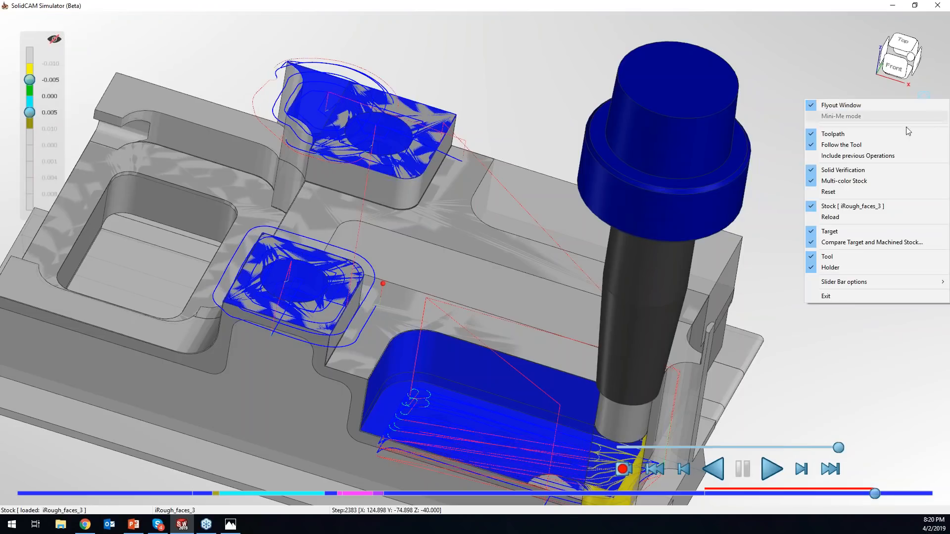
pyautogui.moveTo(851, 281)
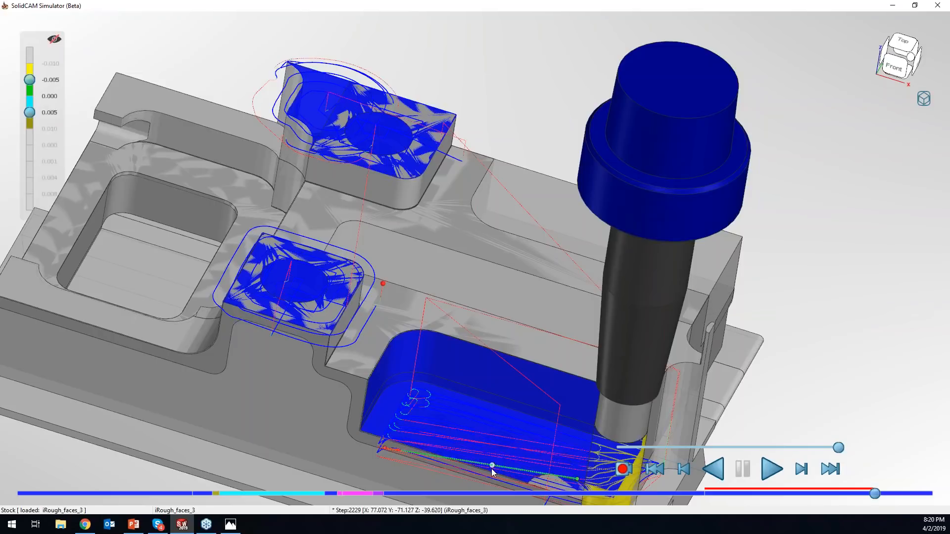
pyautogui.rightClick(490, 495)
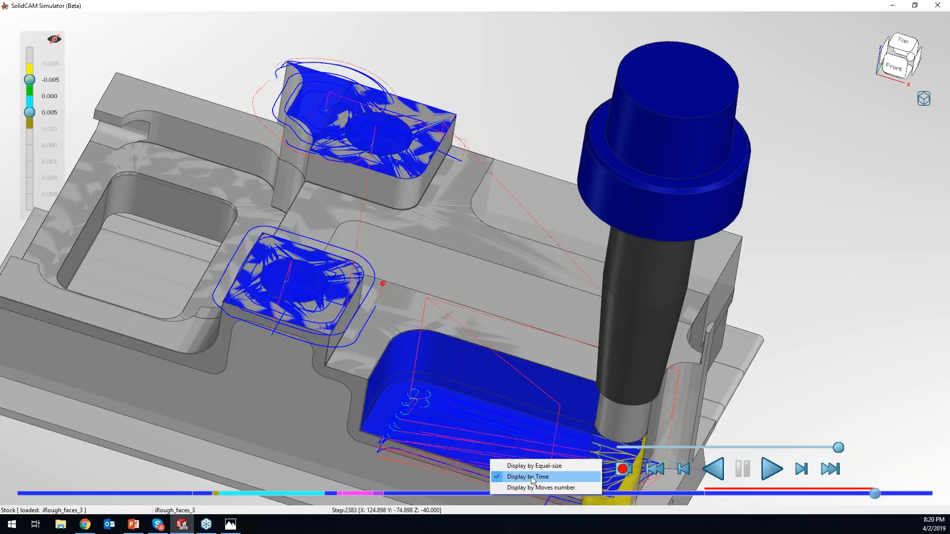
pyautogui.click(927, 100)
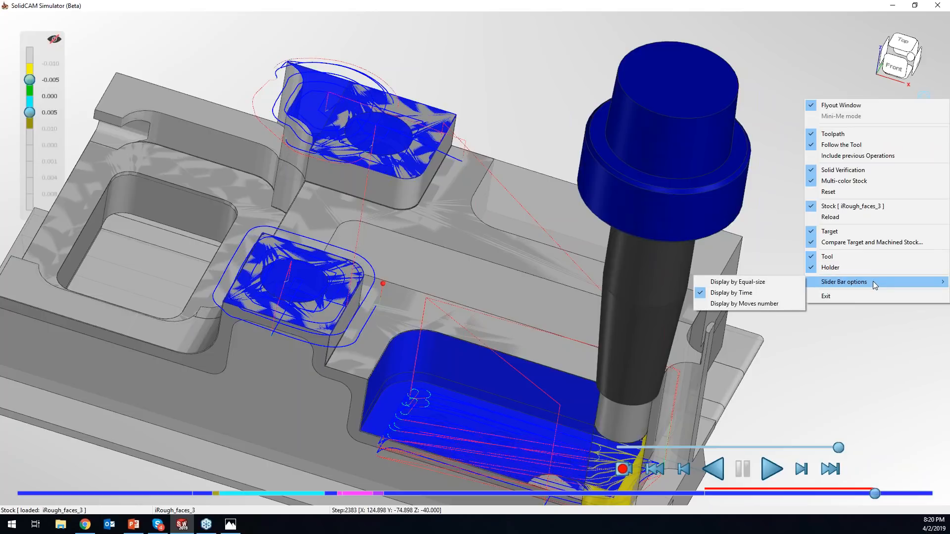
pyautogui.click(731, 286)
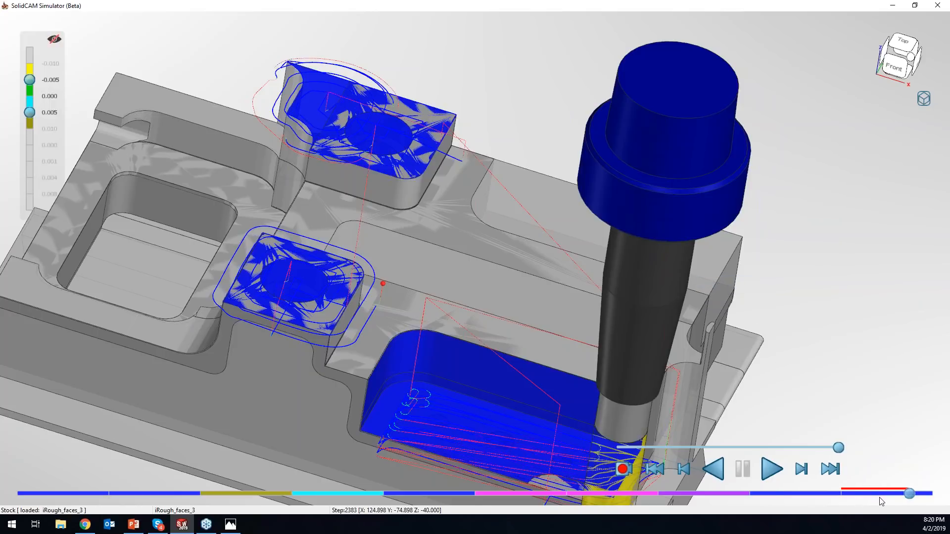
# - Exit the simulator and launch SolidCAM Simulator (Beta) for all operations
pyautogui.click(922, 99)
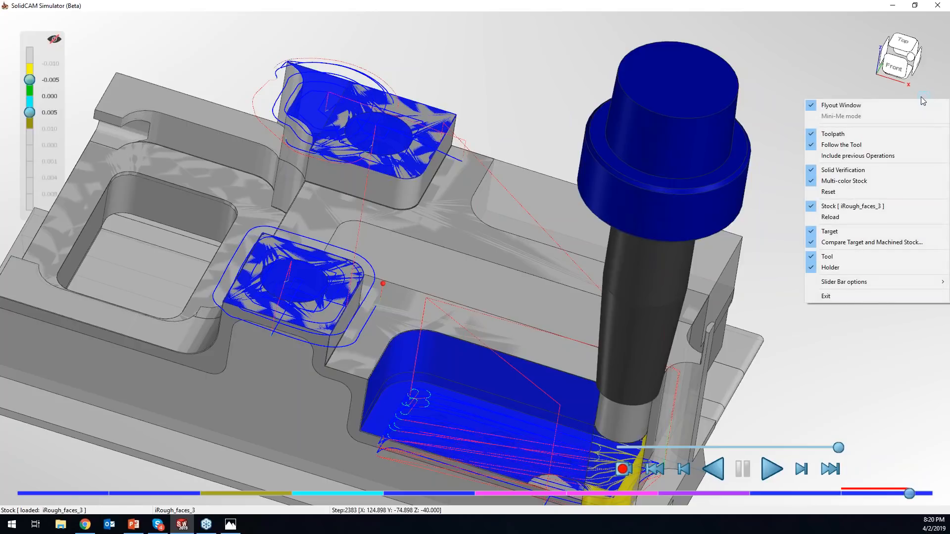
pyautogui.click(852, 299)
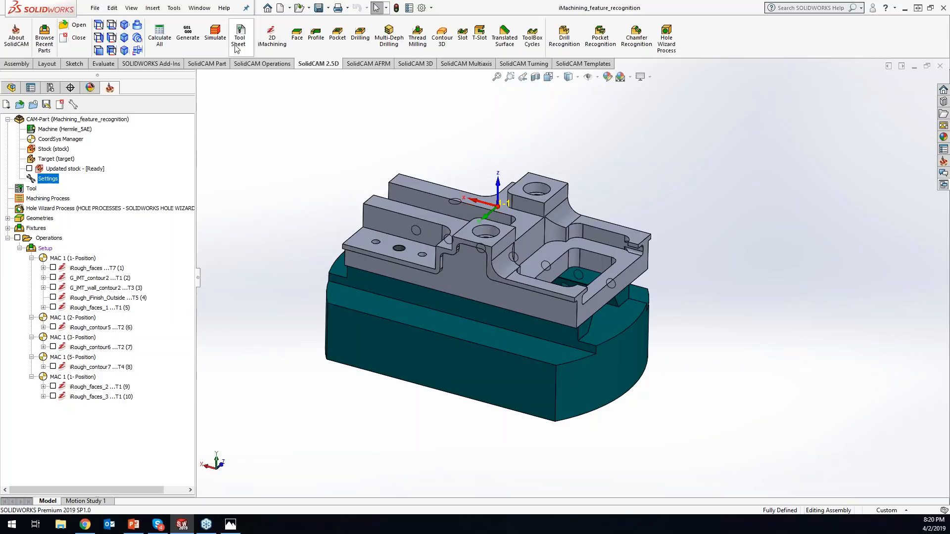
pyautogui.rightClick(54, 241)
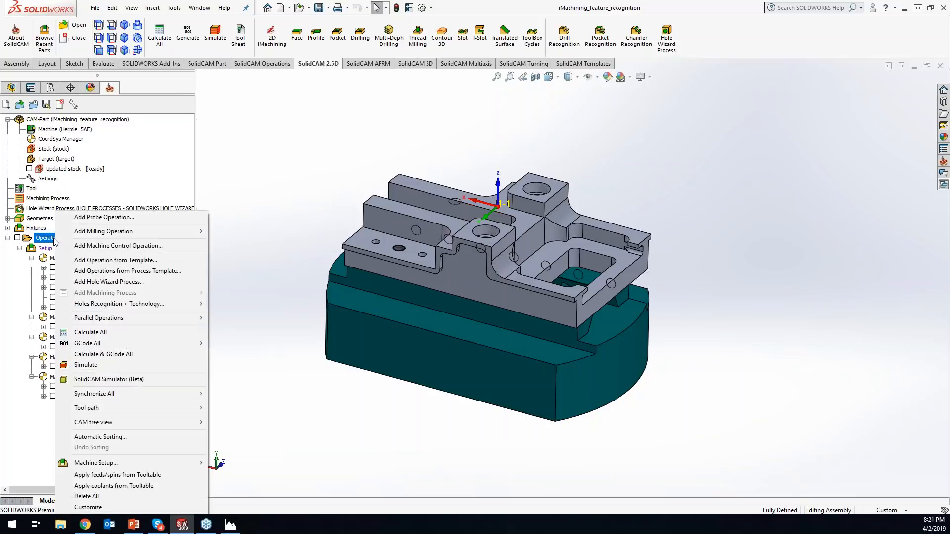
pyautogui.click(107, 380)
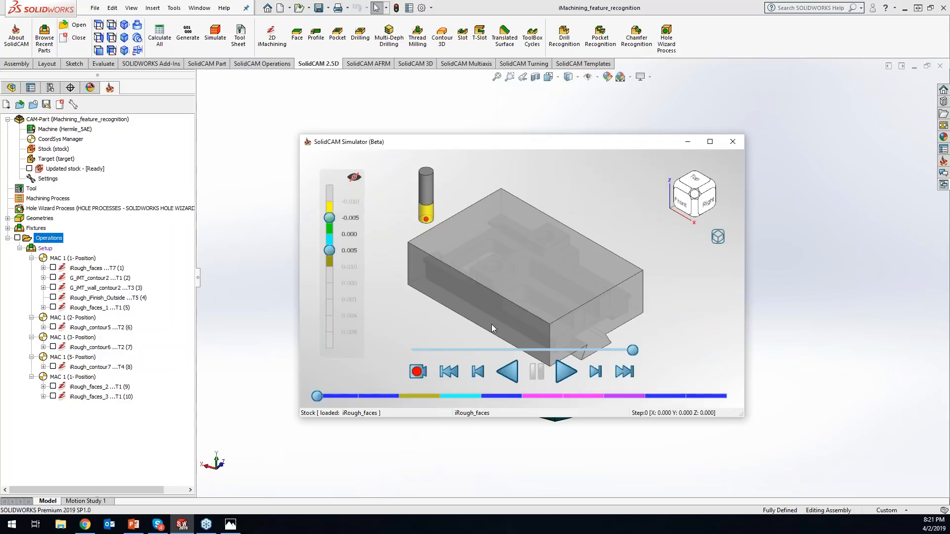
# - Examine the color choices for the green deviation band without changing its color
pyautogui.doubleClick(329, 234)
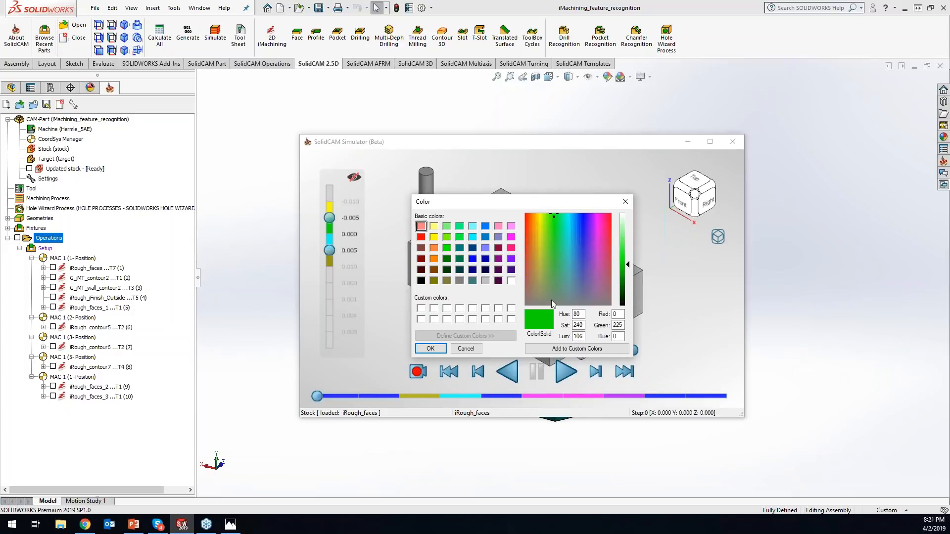
pyautogui.click(468, 347)
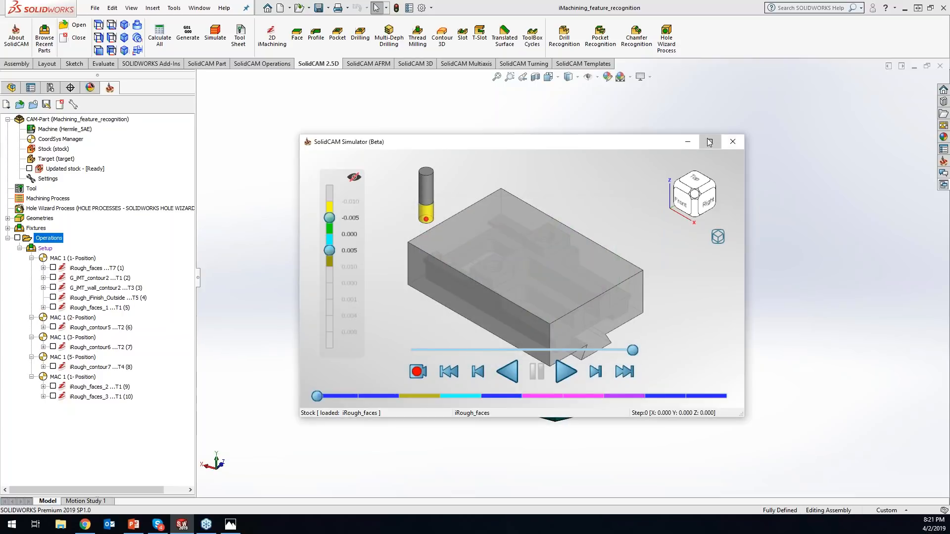
# - Maximize the simulator window and set the deviation color scale's active range from -0.010 to 0.001
pyautogui.click(709, 142)
pyautogui.moveTo(31, 114); pyautogui.dragTo(32, 149)
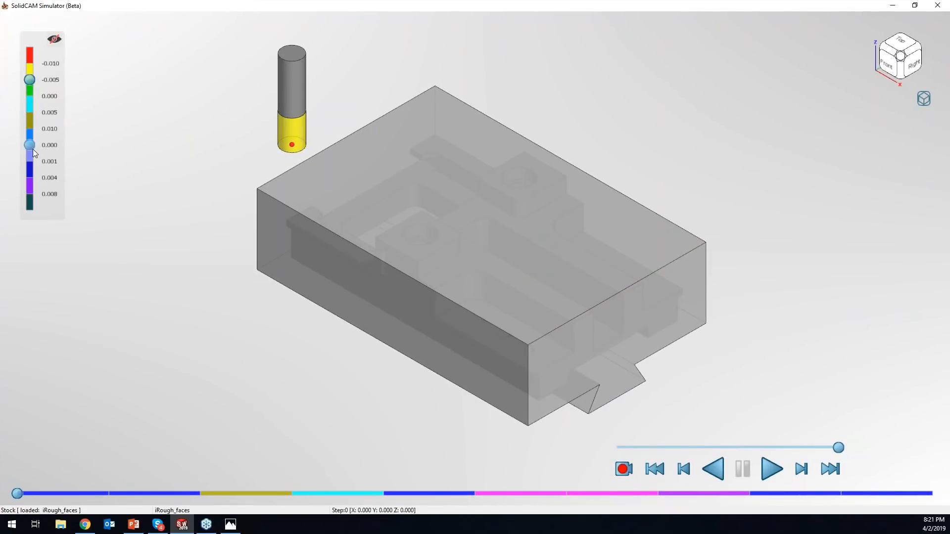
pyautogui.moveTo(29, 81); pyautogui.dragTo(29, 63)
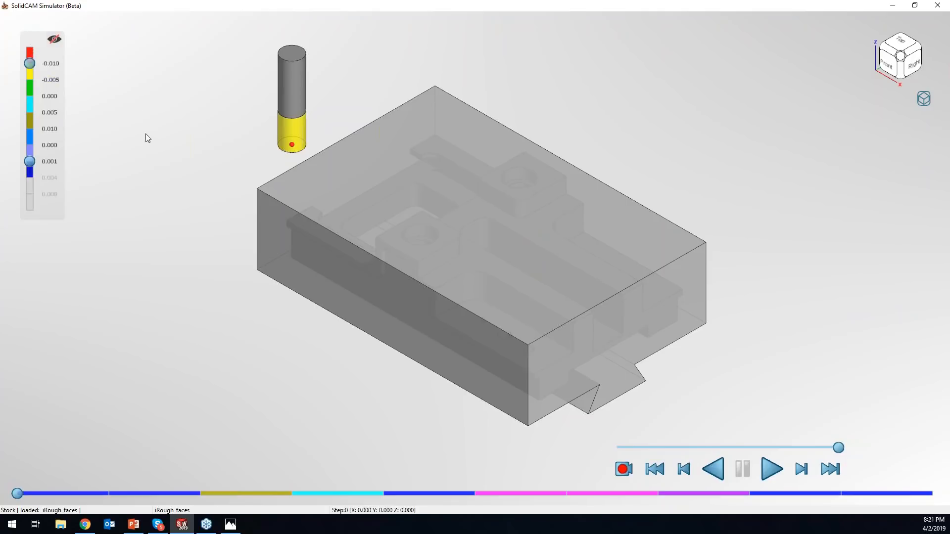
# - Recolor the olive deviation band between 0.005 and 0.010 orange and the blue band beneath it pink
pyautogui.rightClick(31, 120)
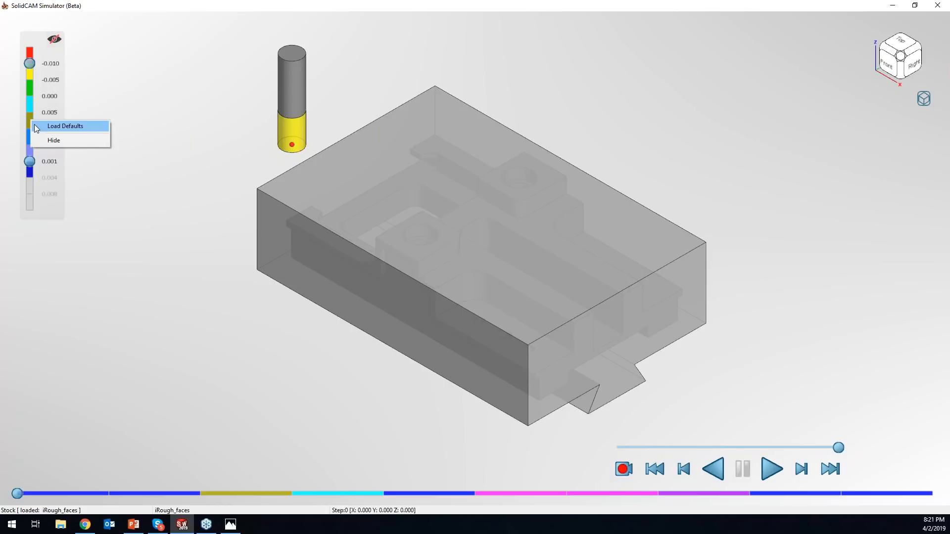
pyautogui.click(28, 120)
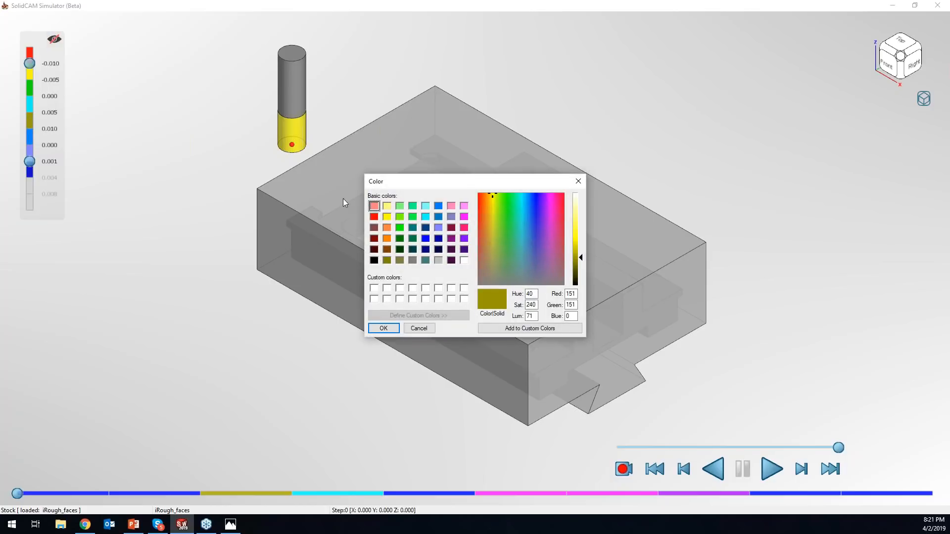
pyautogui.click(386, 239)
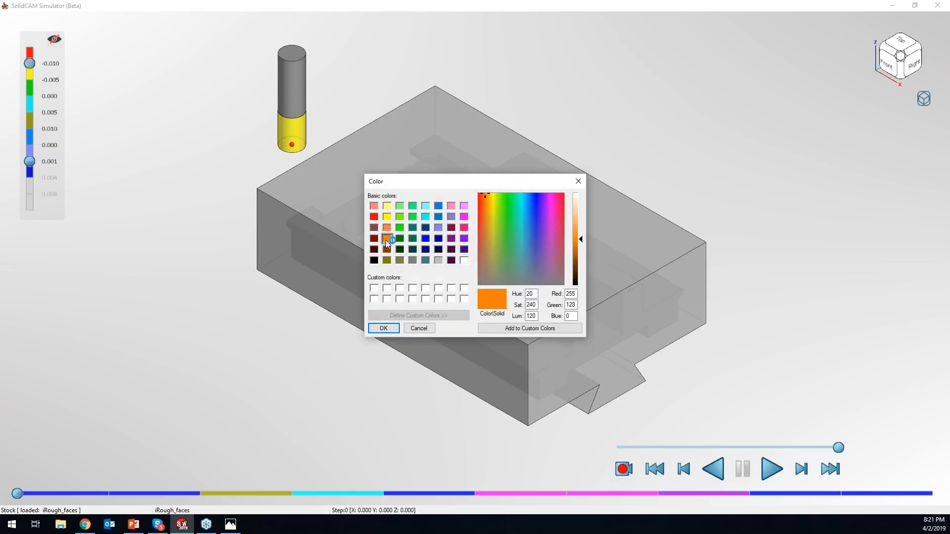
pyautogui.click(381, 328)
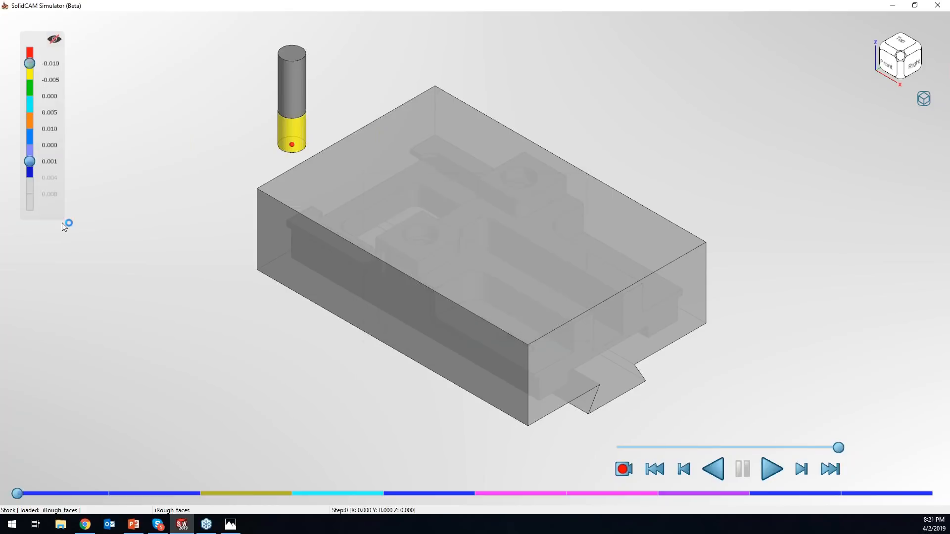
pyautogui.doubleClick(30, 138)
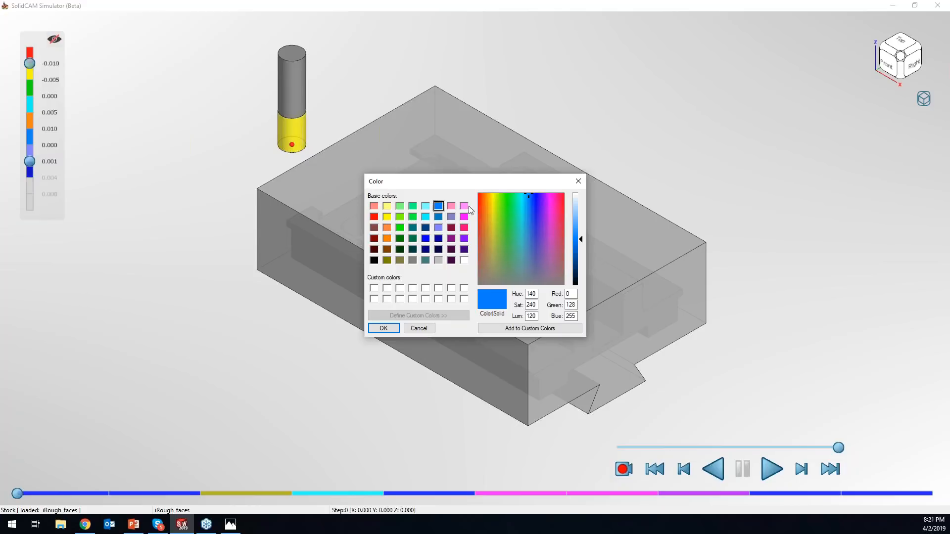
pyautogui.click(464, 228)
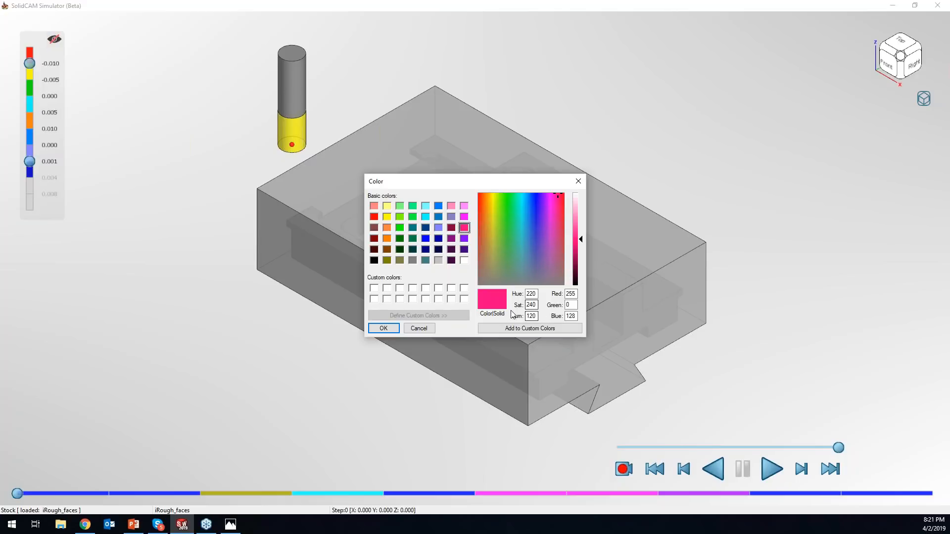
pyautogui.click(373, 330)
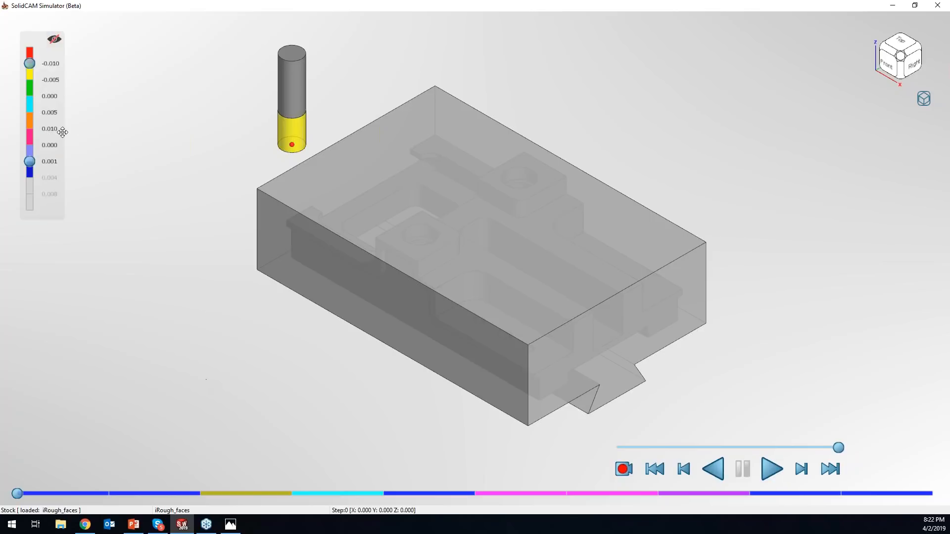
# - Play the simulation through all operations to the end of iRough_faces_3 and reload the stock
pyautogui.click(770, 469)
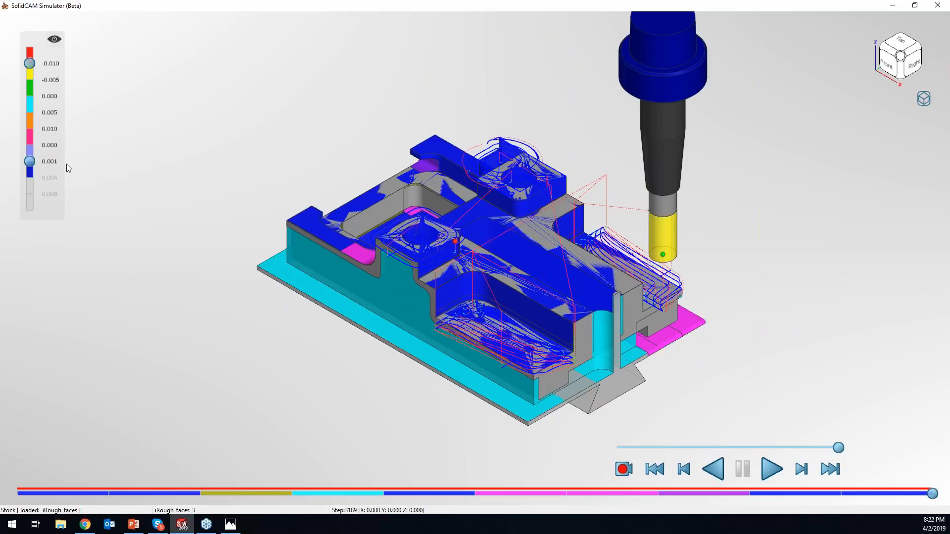
pyautogui.click(923, 98)
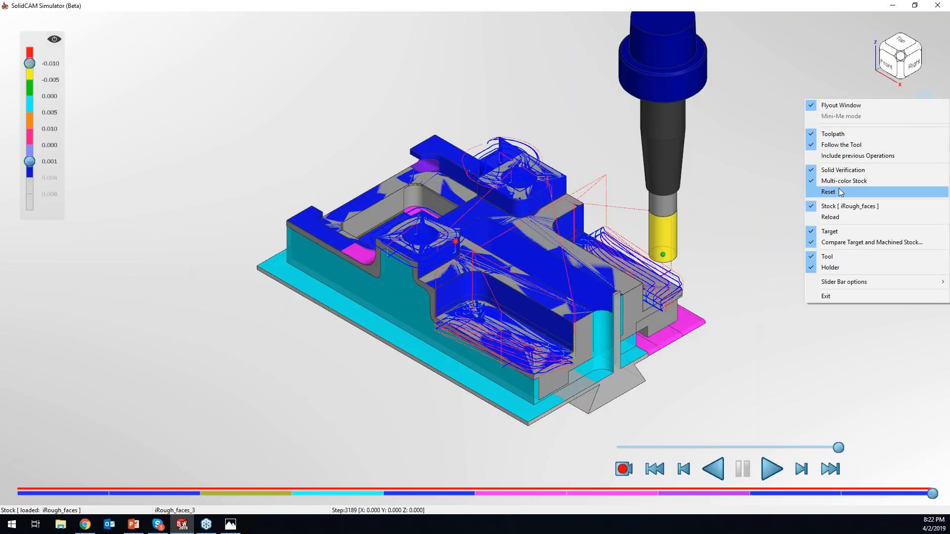
pyautogui.click(846, 216)
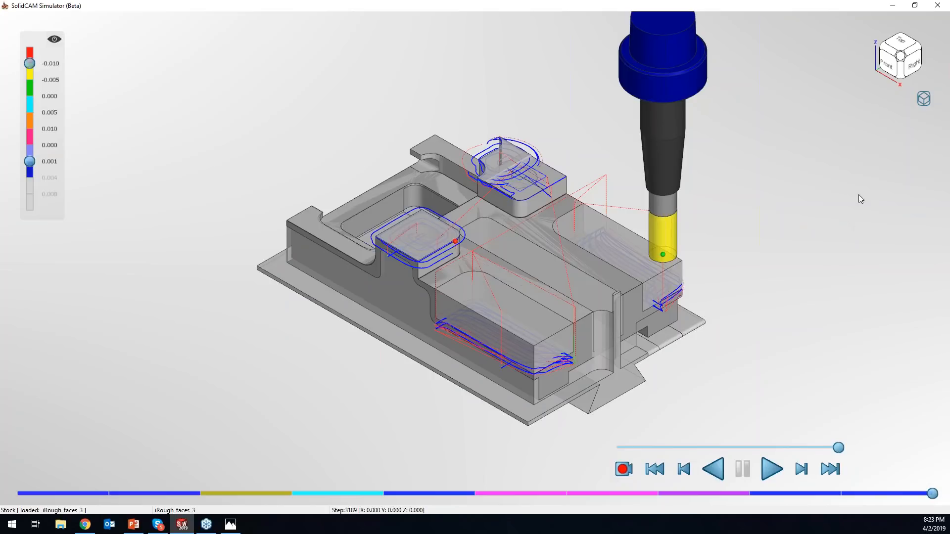
# - Reset the solid verification to the start of the iRough_faces_3 operation
pyautogui.click(918, 104)
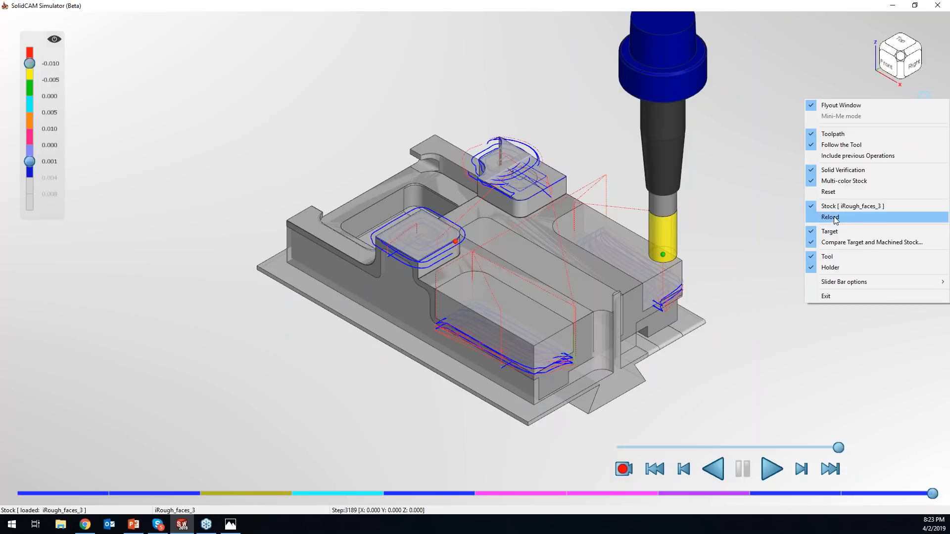
pyautogui.click(834, 197)
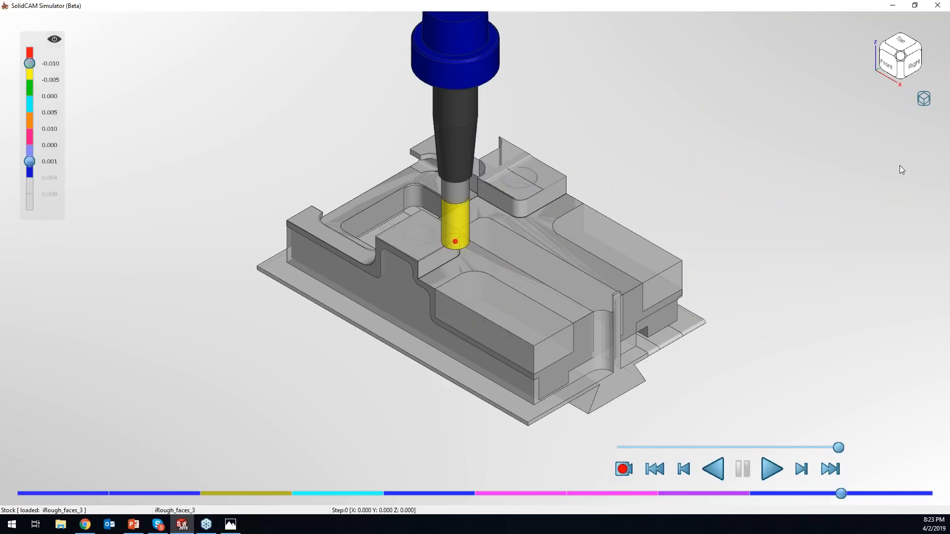
pyautogui.click(924, 99)
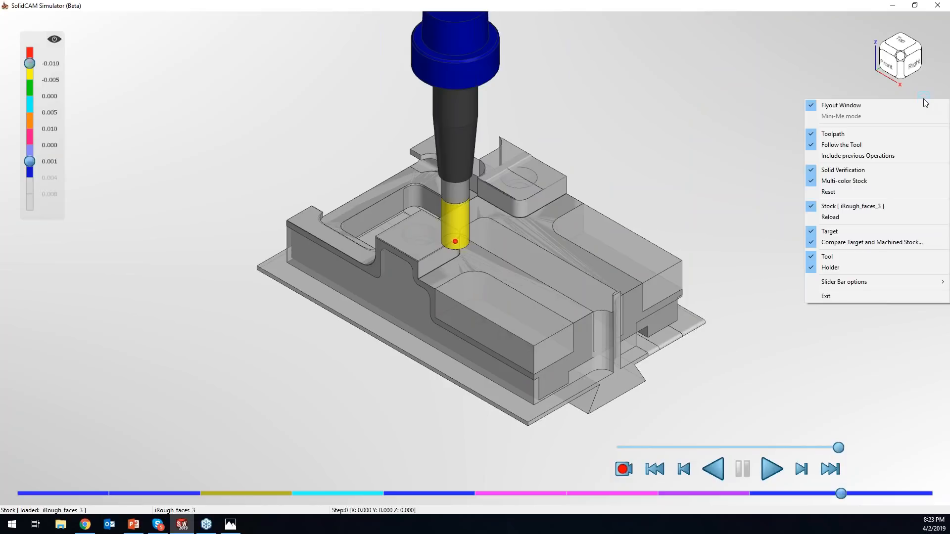
pyautogui.click(850, 191)
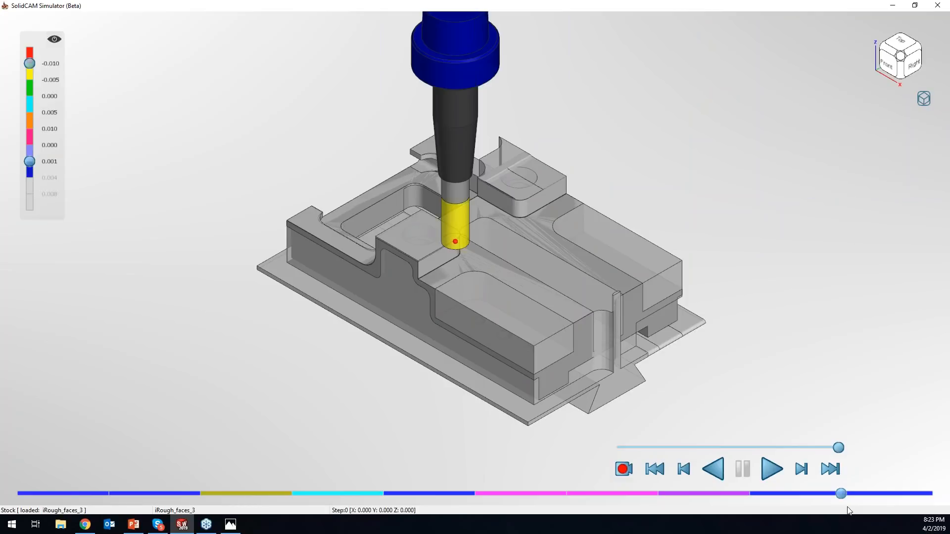
# - Move the simulation back into iRough_faces_2 and reset the solid verification to that operation's start
pyautogui.moveTo(841, 493); pyautogui.dragTo(803, 496)
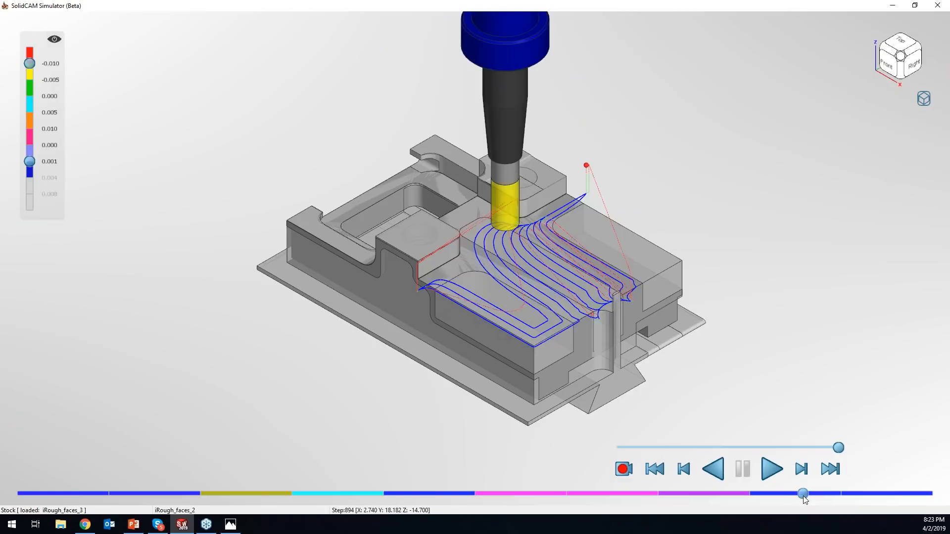
pyautogui.click(924, 99)
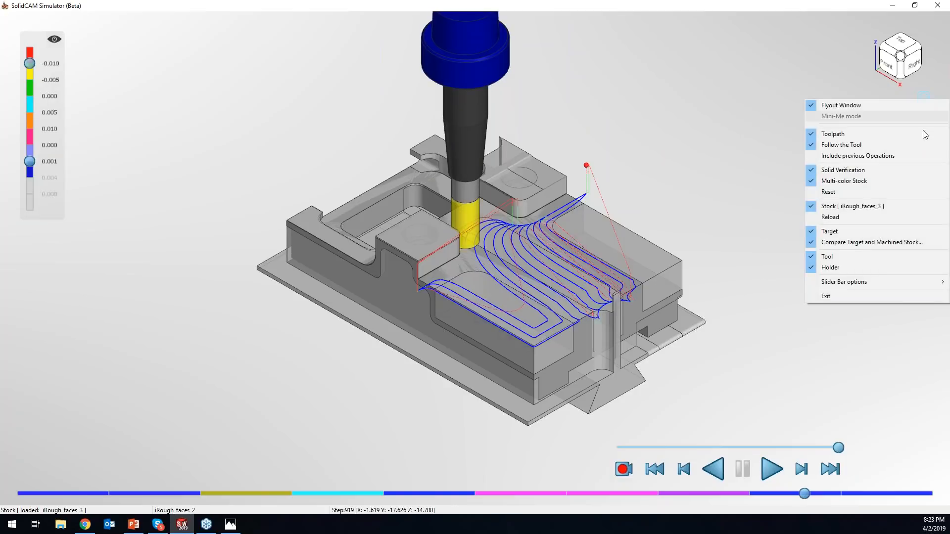
pyautogui.click(871, 193)
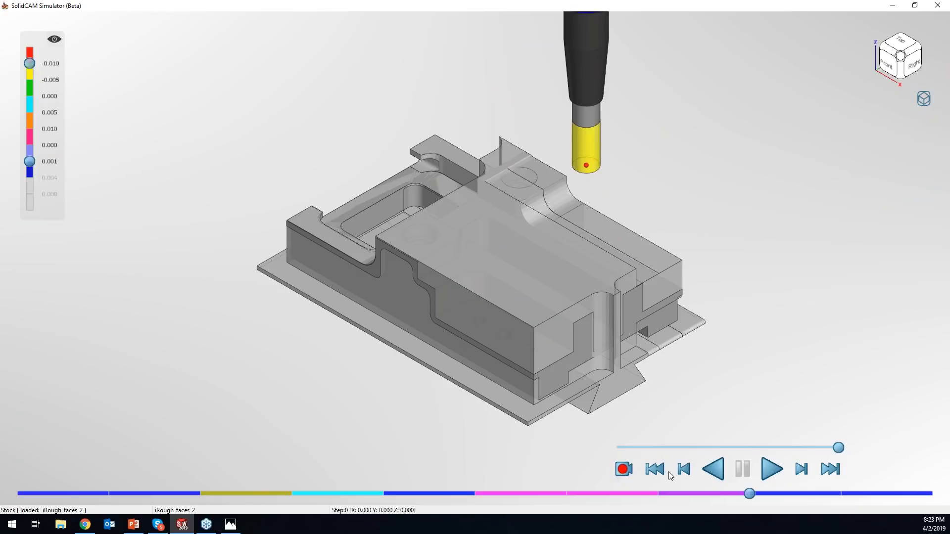
# - Move the simulation back into iRough_contour7 and reset the solid verification to that operation's start
pyautogui.click(701, 493)
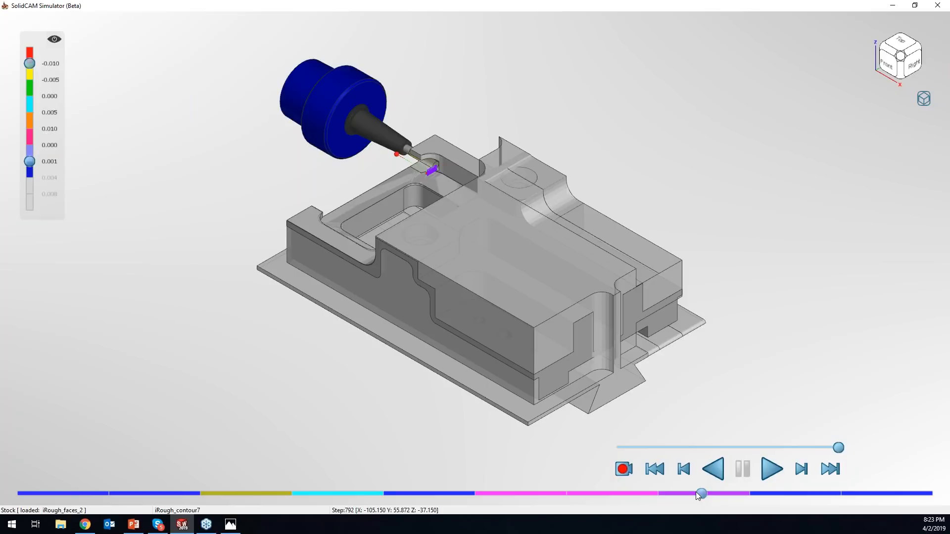
pyautogui.rightClick(919, 102)
pyautogui.click(865, 195)
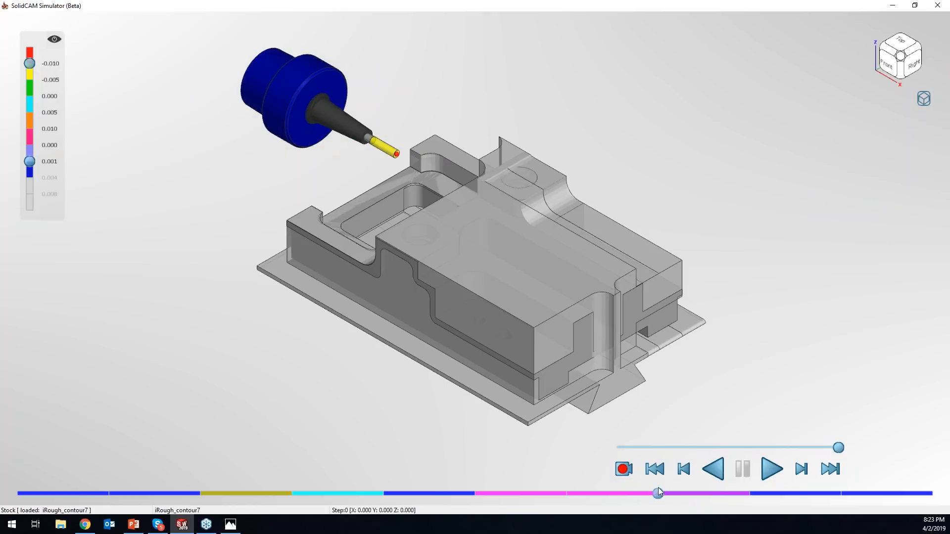
# - Reload the stock for iRough_contour7, restore the simulator to a smaller floating window, and review its display options
pyautogui.click(921, 105)
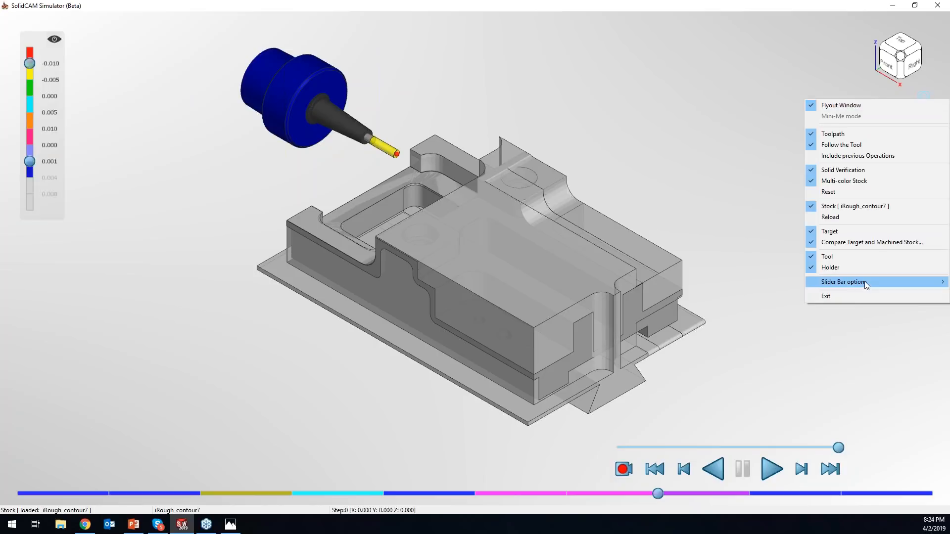
pyautogui.moveTo(865, 280)
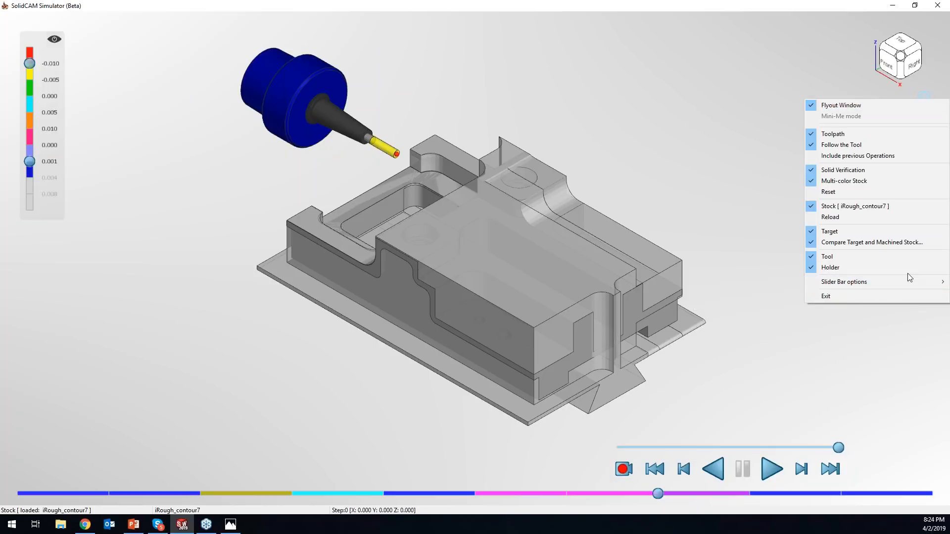
pyautogui.click(852, 216)
pyautogui.moveTo(524, 7); pyautogui.dragTo(460, 85)
pyautogui.rightClick(664, 177)
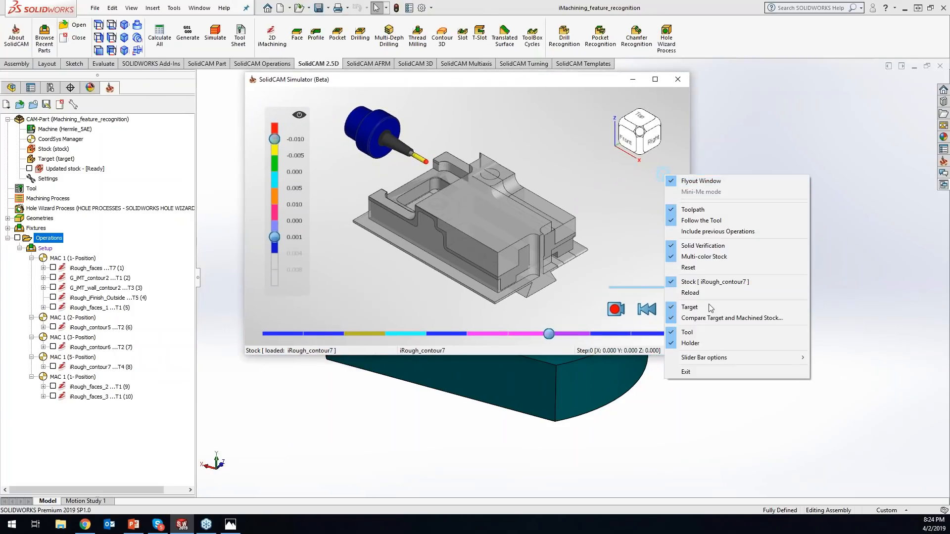
pyautogui.click(494, 185)
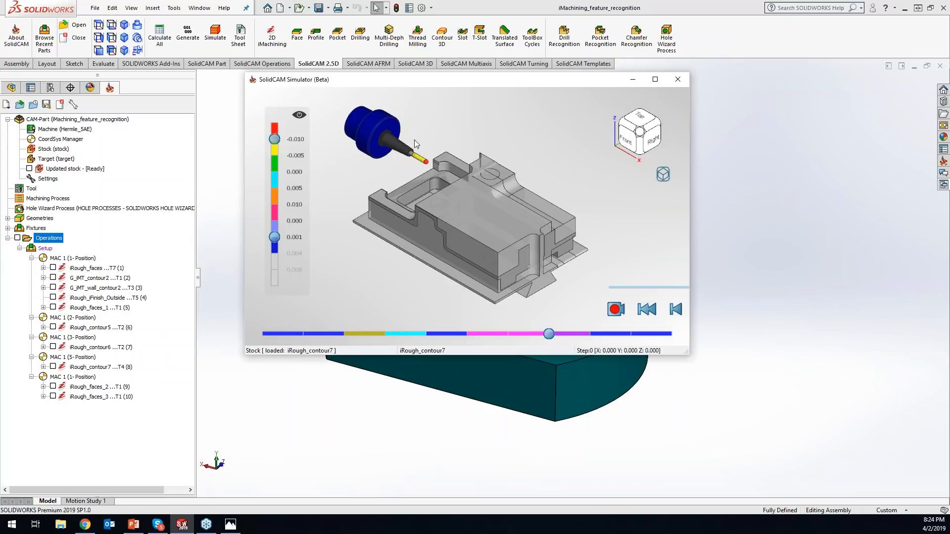
# - Return the simulation to the start of iRough_faces and move the simulator window out of the CAM tree's way
pyautogui.moveTo(551, 333); pyautogui.dragTo(71, 343)
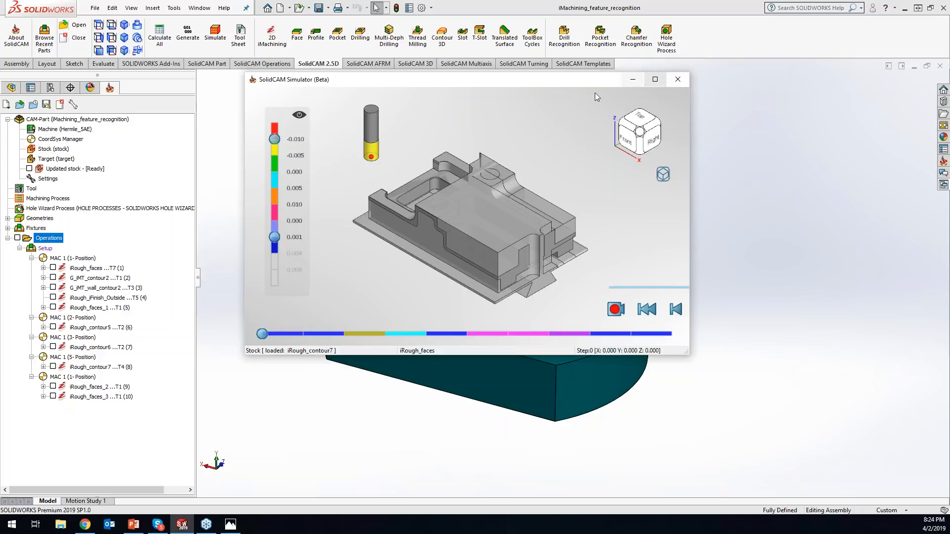
pyautogui.click(660, 80)
pyautogui.moveTo(633, 7); pyautogui.dragTo(0, 127)
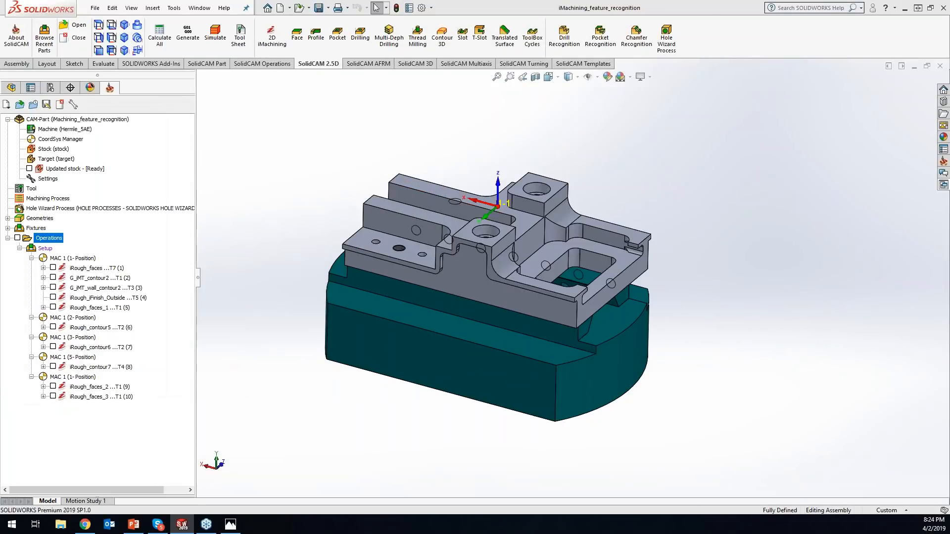
# - Assign tool 1, the 20 mm Stub, to the first iRough_faces operation, save and calculate it, and close the operation
pyautogui.click(109, 268)
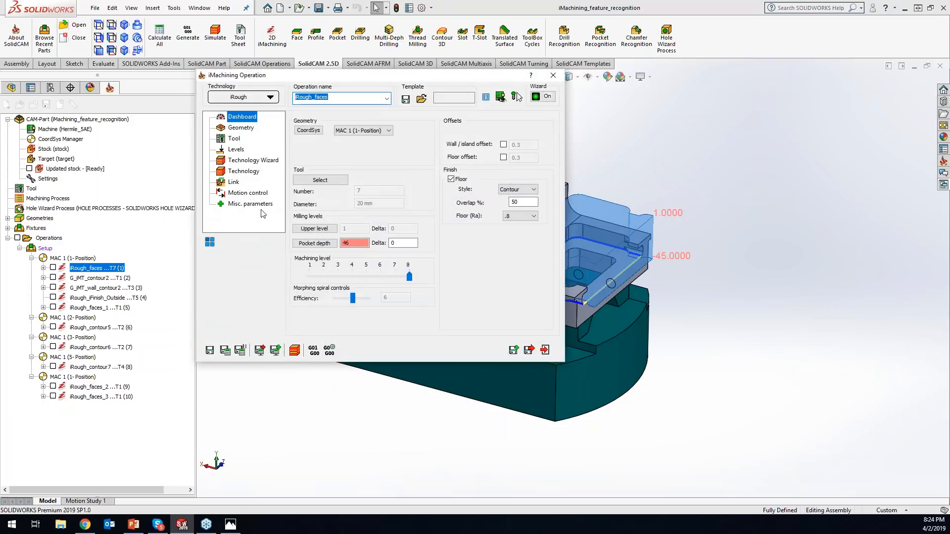
pyautogui.click(320, 180)
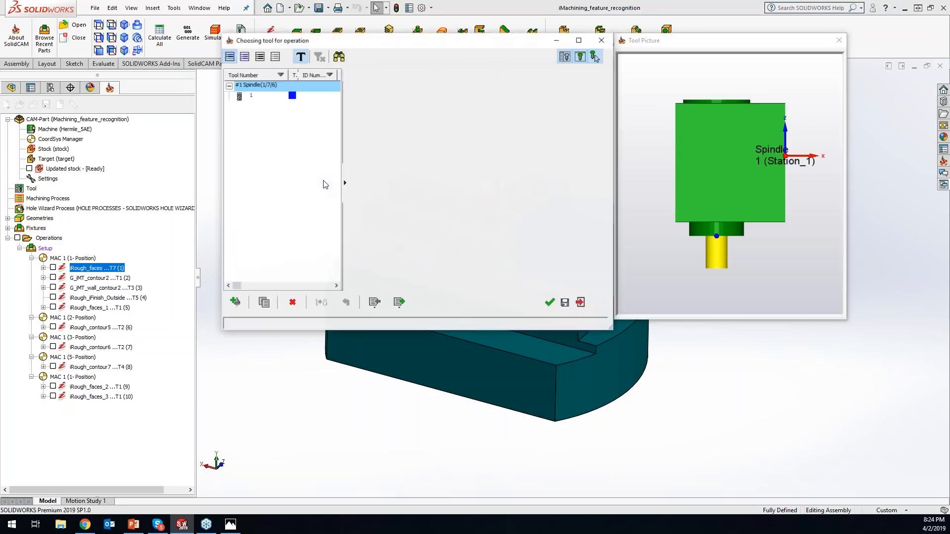
pyautogui.click(260, 97)
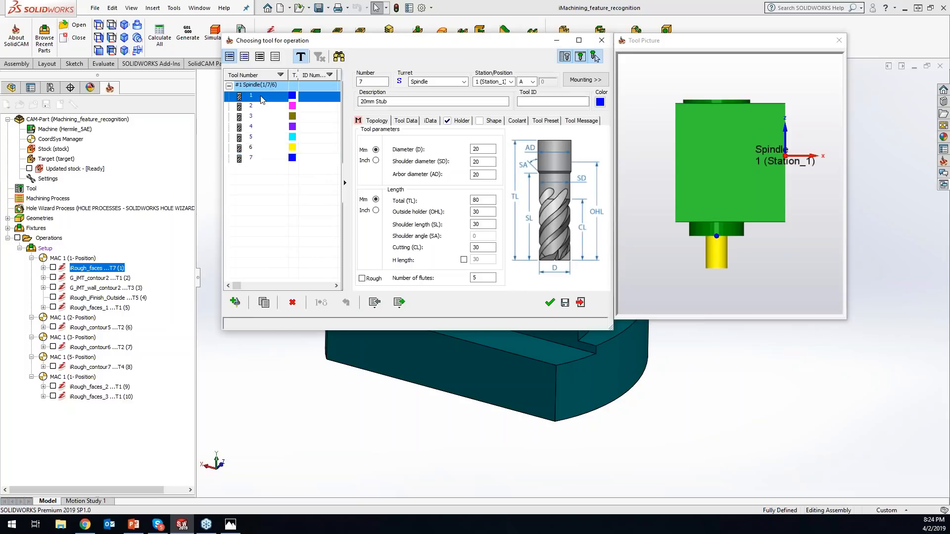
pyautogui.click(549, 302)
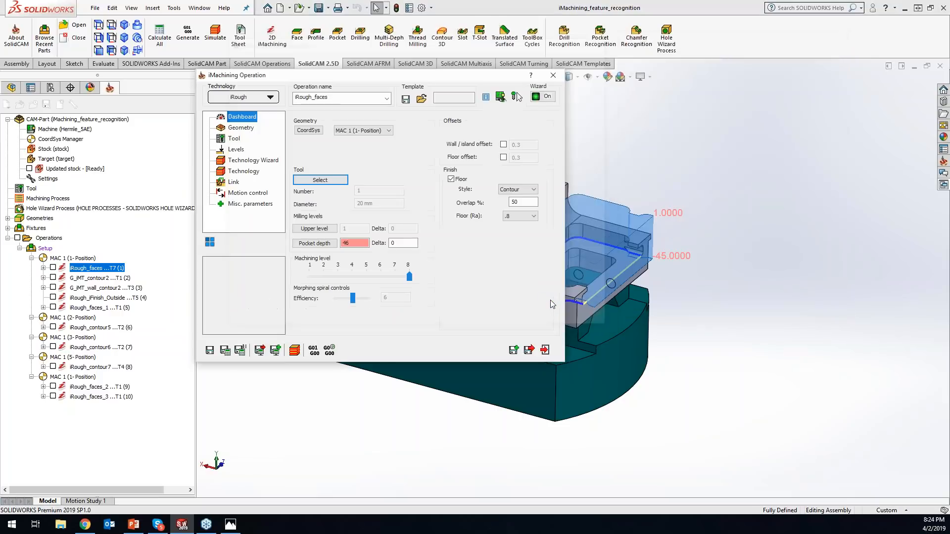
pyautogui.click(226, 350)
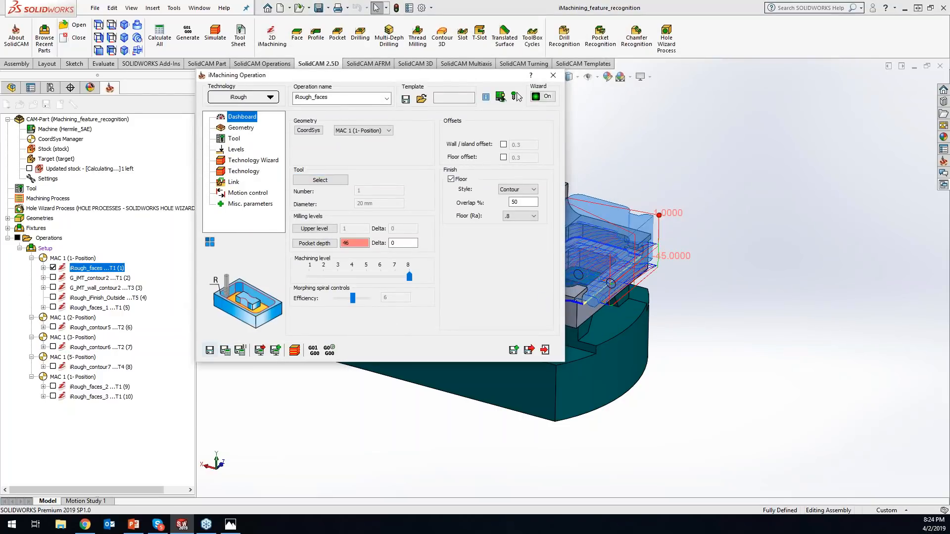
pyautogui.click(552, 75)
# - Reload the stock for iRough_faces in the maximized simulator and play the simulation into iRough_iFinish_Outside
pyautogui.moveTo(504, 139); pyautogui.dragTo(574, 95)
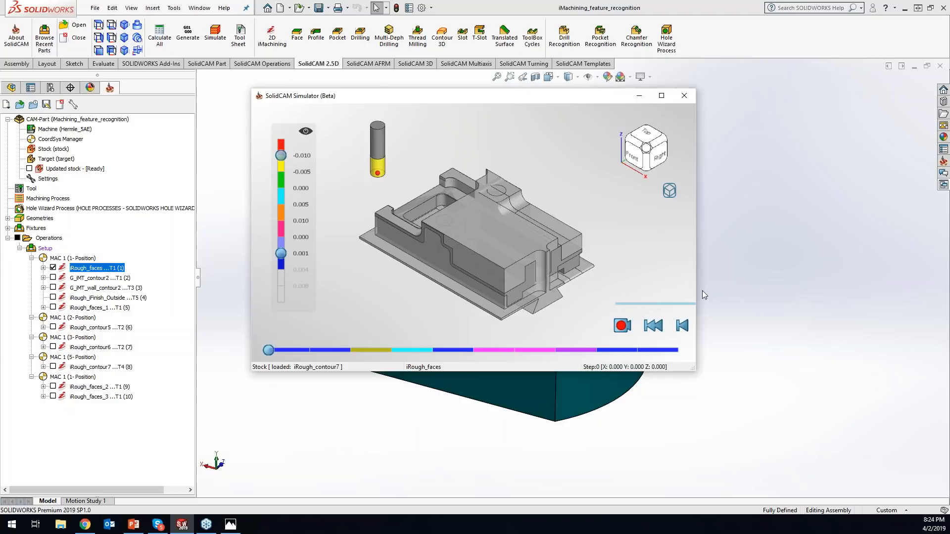
pyautogui.click(662, 96)
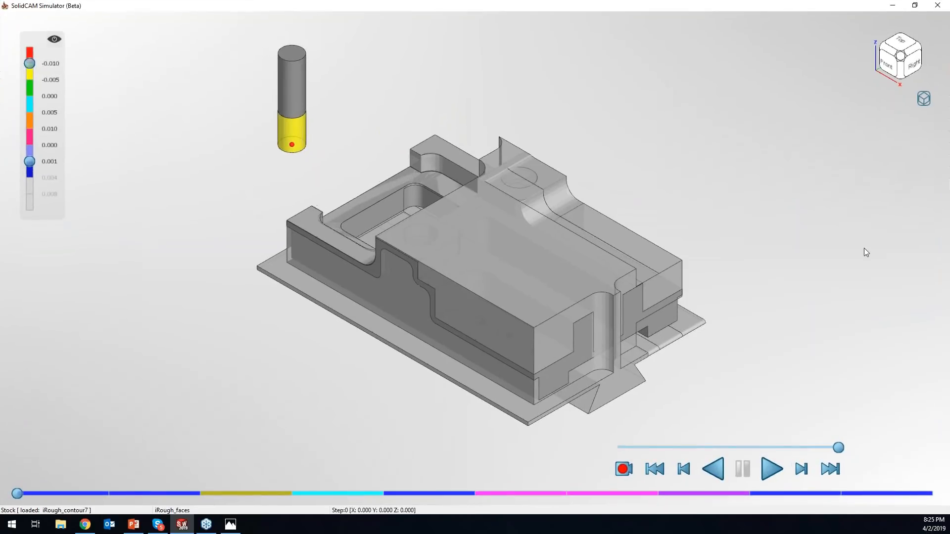
pyautogui.click(918, 98)
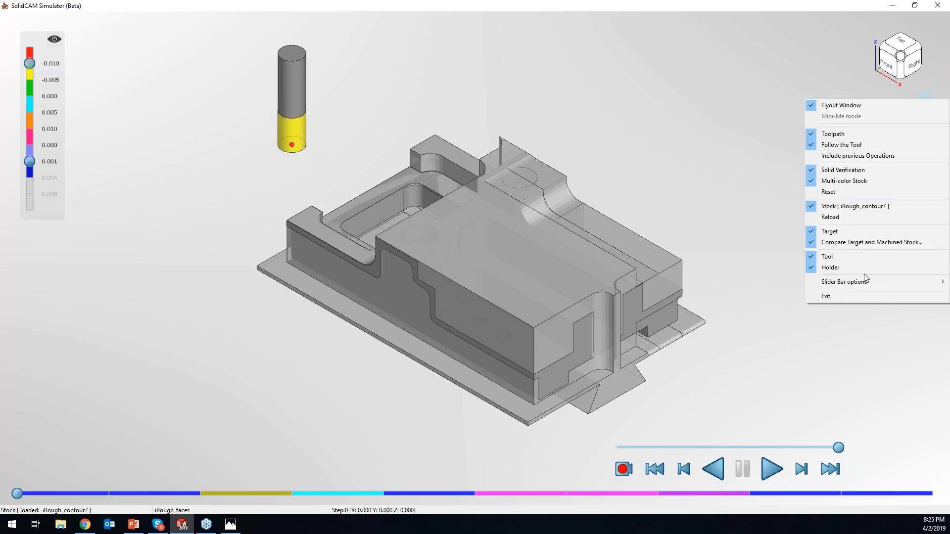
pyautogui.click(847, 217)
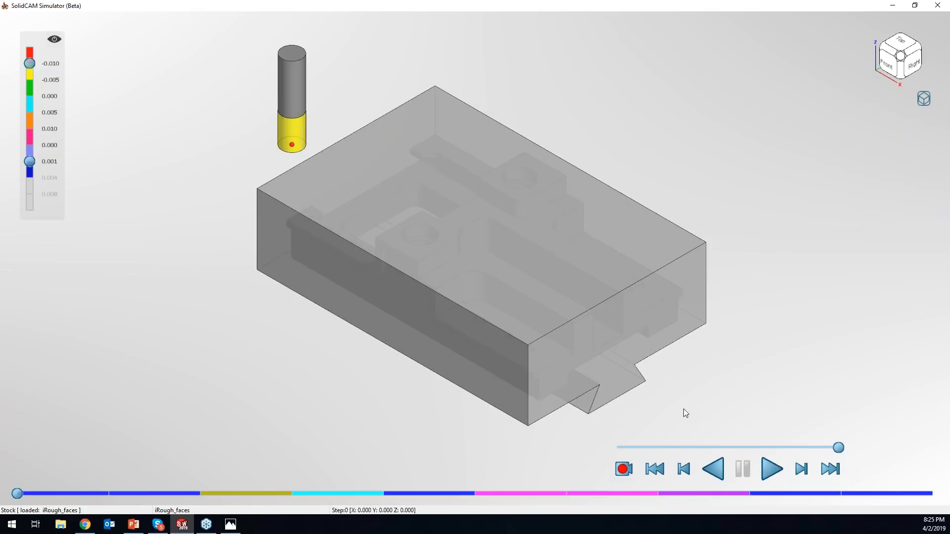
pyautogui.click(770, 470)
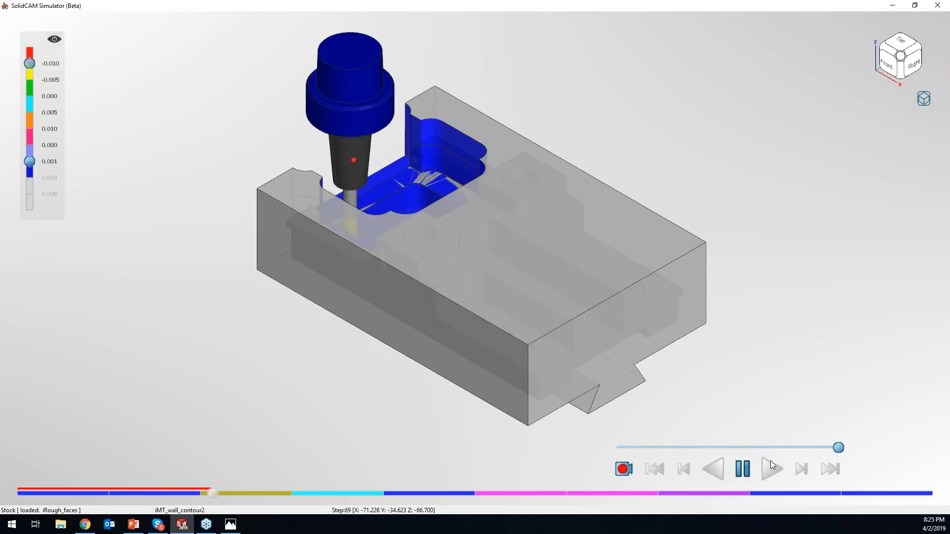
pyautogui.click(744, 470)
# - Shrink and move the simulator window aside to view the operations in the CAM tree, and maximize it again
pyautogui.click(924, 98)
pyautogui.click(885, 23)
pyautogui.moveTo(870, 5); pyautogui.dragTo(865, 173)
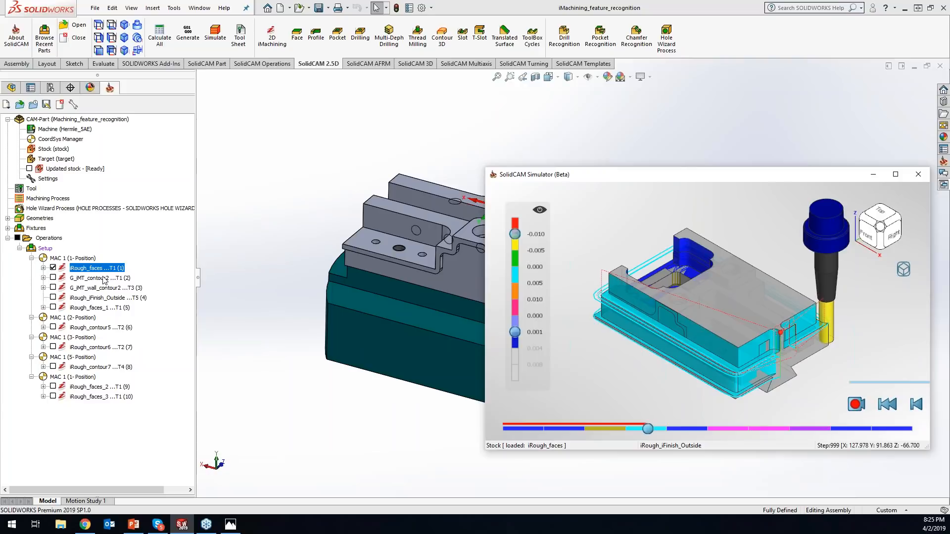
pyautogui.click(896, 174)
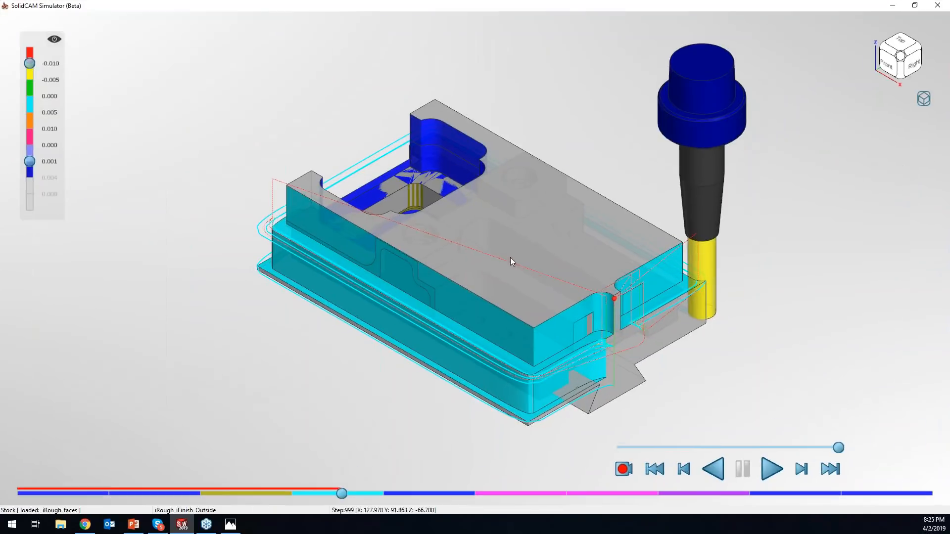
# - Reload the stock for iRough_iFinish_Outside and play the whole simulation from the start of iRough_faces through iRough_faces_3
pyautogui.click(924, 99)
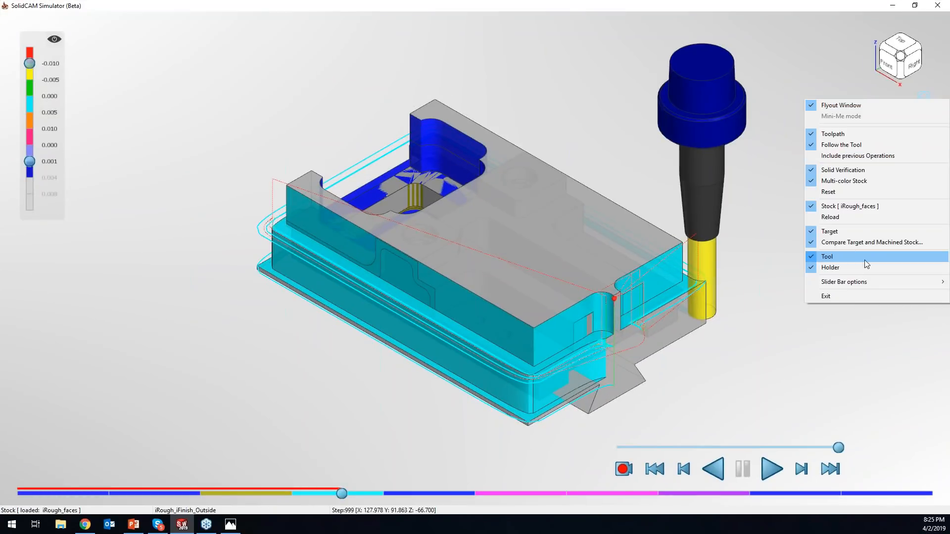
pyautogui.click(854, 218)
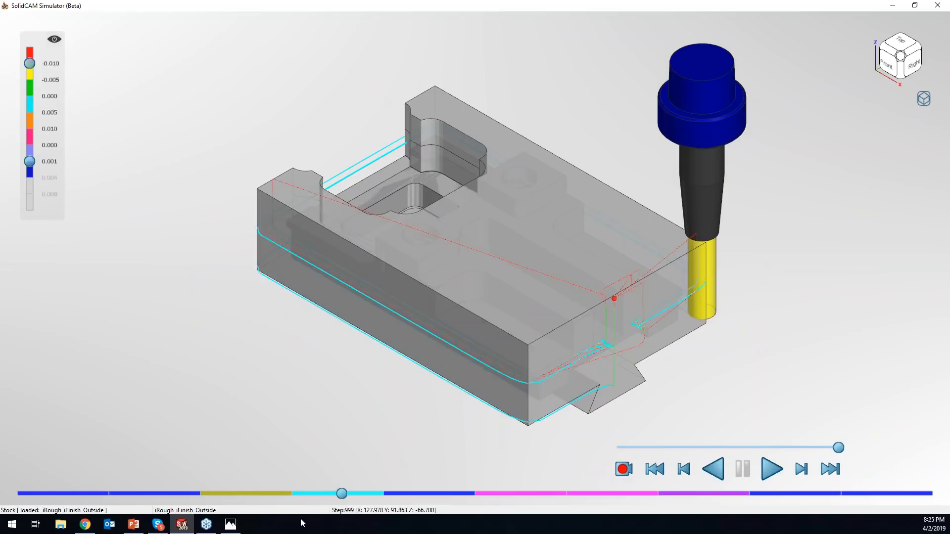
pyautogui.moveTo(342, 494); pyautogui.dragTo(17, 489)
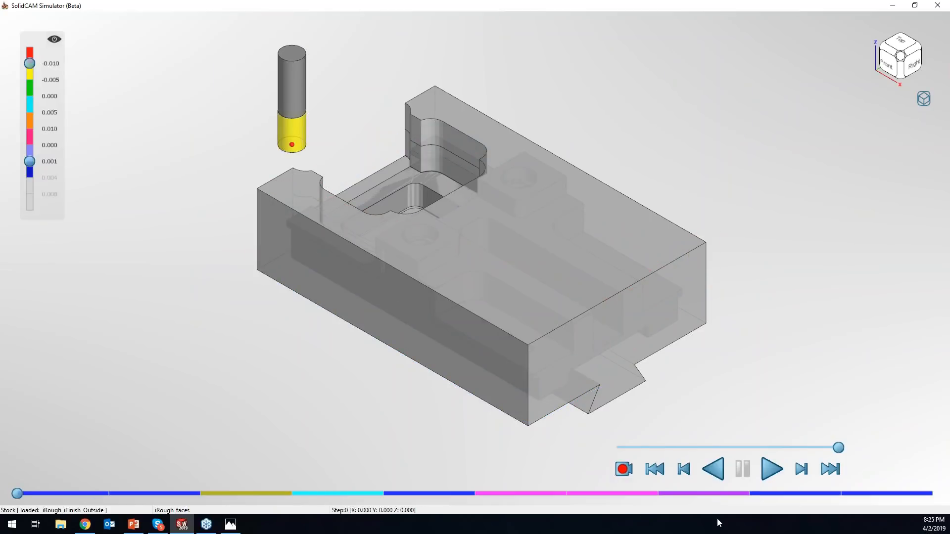
pyautogui.click(770, 469)
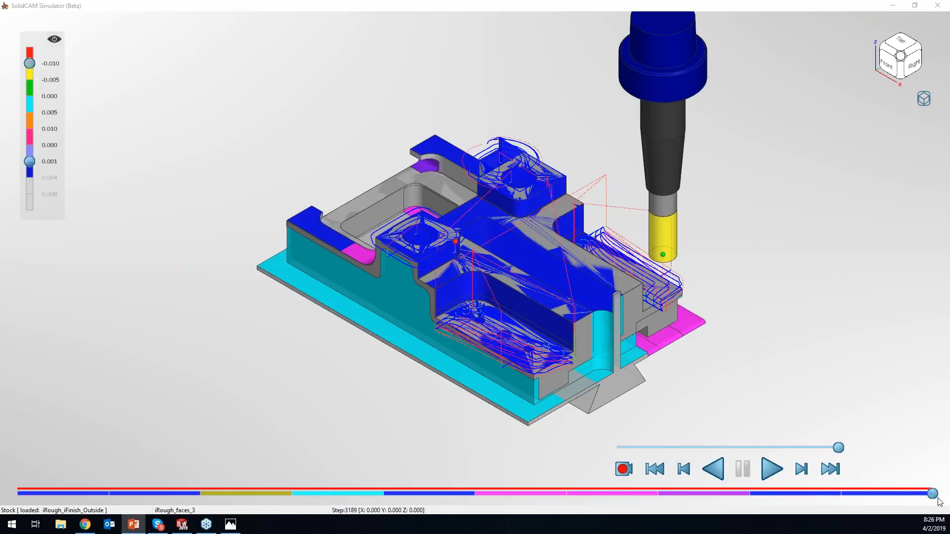
# - Move the simulation back into iRough_contour7 and reload the stock for that operation
pyautogui.moveTo(929, 494); pyautogui.dragTo(795, 493)
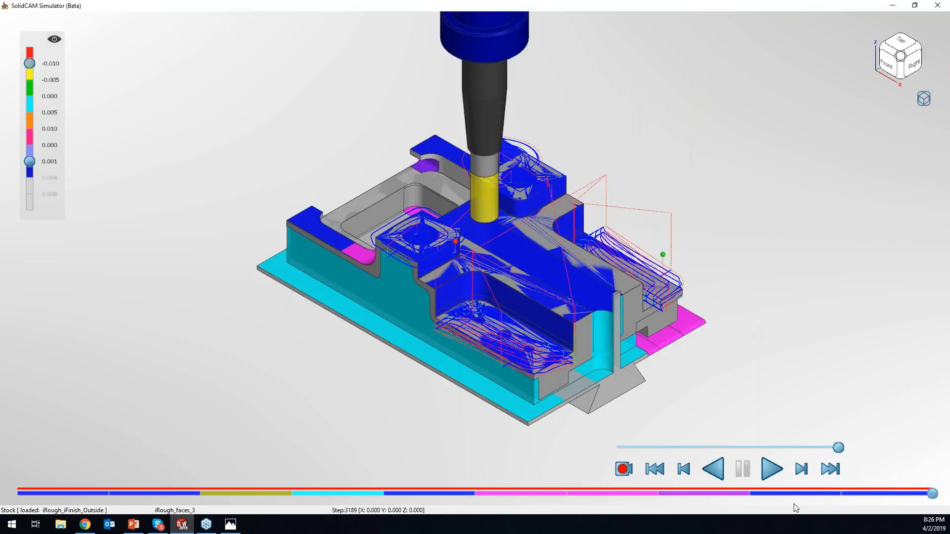
pyautogui.click(687, 495)
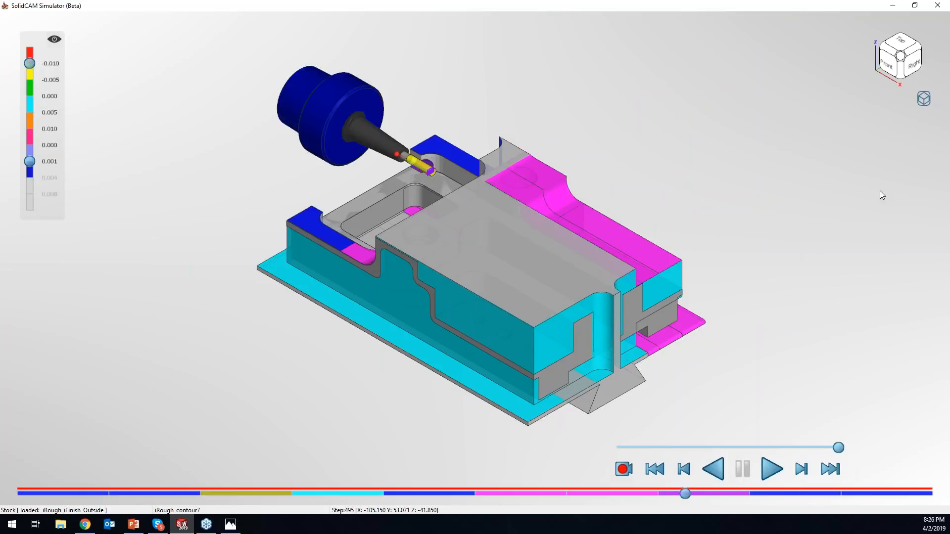
pyautogui.click(923, 99)
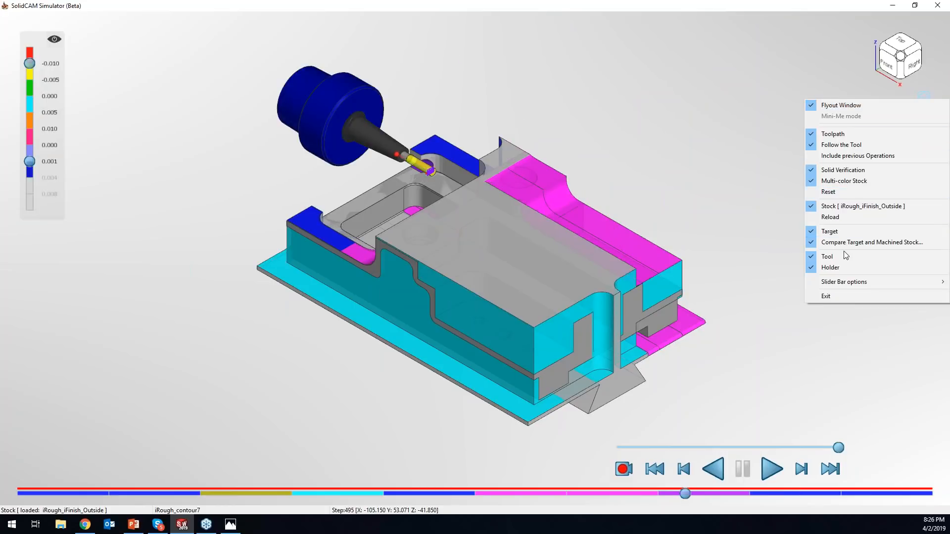
pyautogui.click(837, 217)
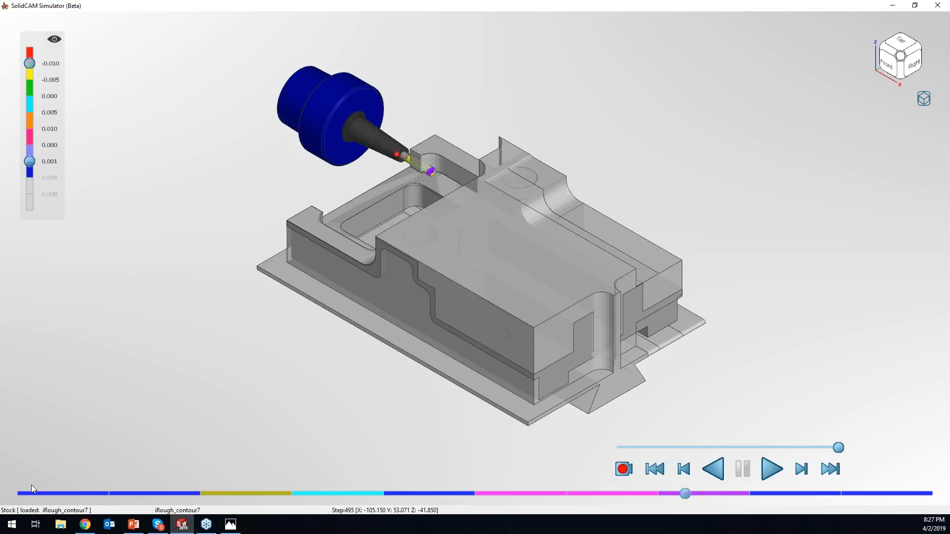
# - Play the simulation into iRough_faces_2, pause it, and reset the solid verification to that operation's start
pyautogui.click(763, 466)
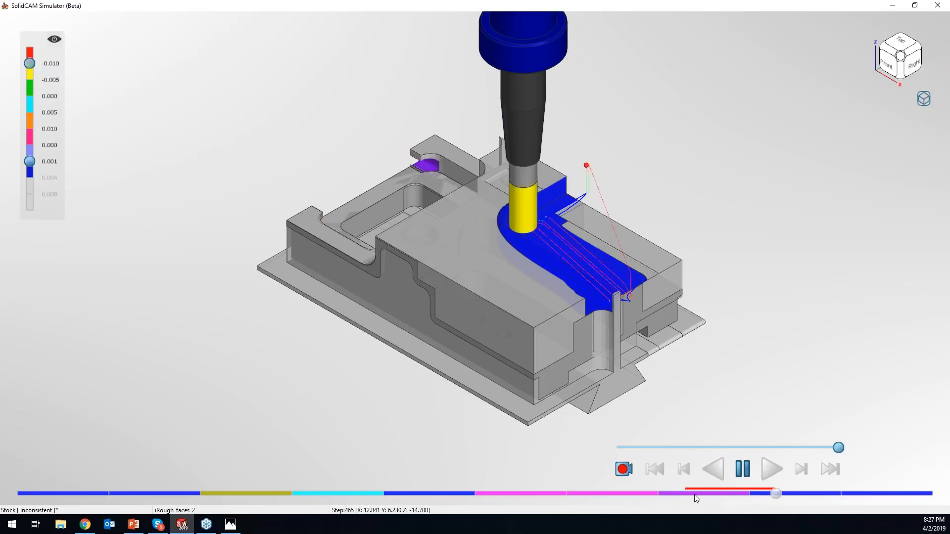
pyautogui.click(741, 470)
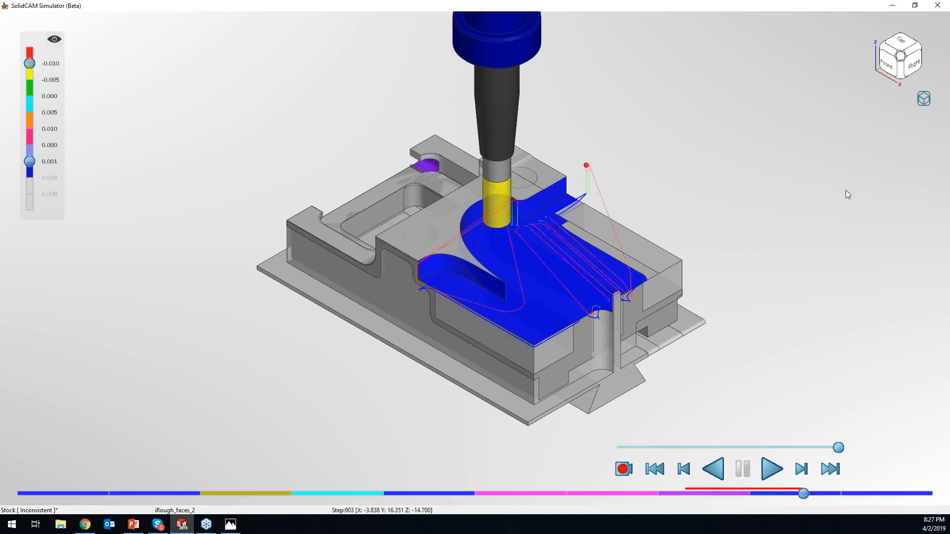
pyautogui.click(923, 98)
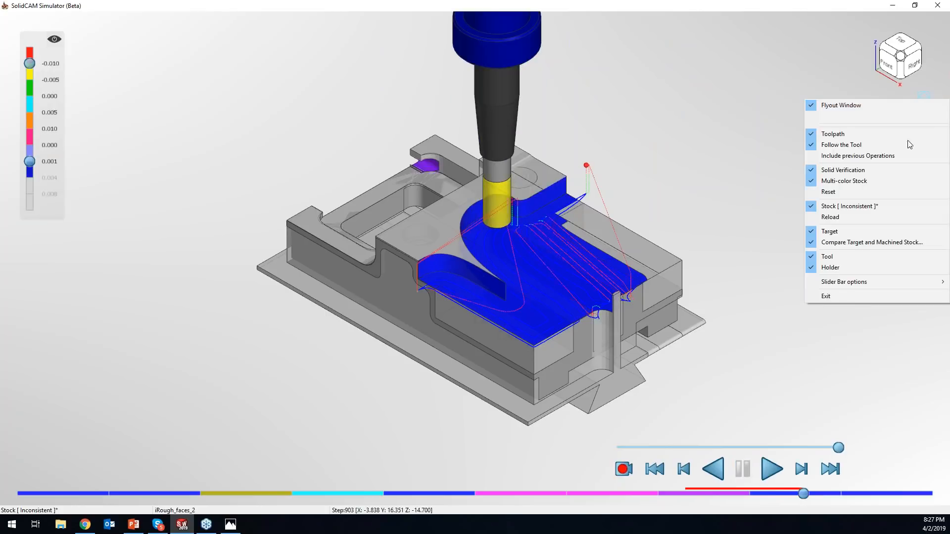
pyautogui.click(865, 191)
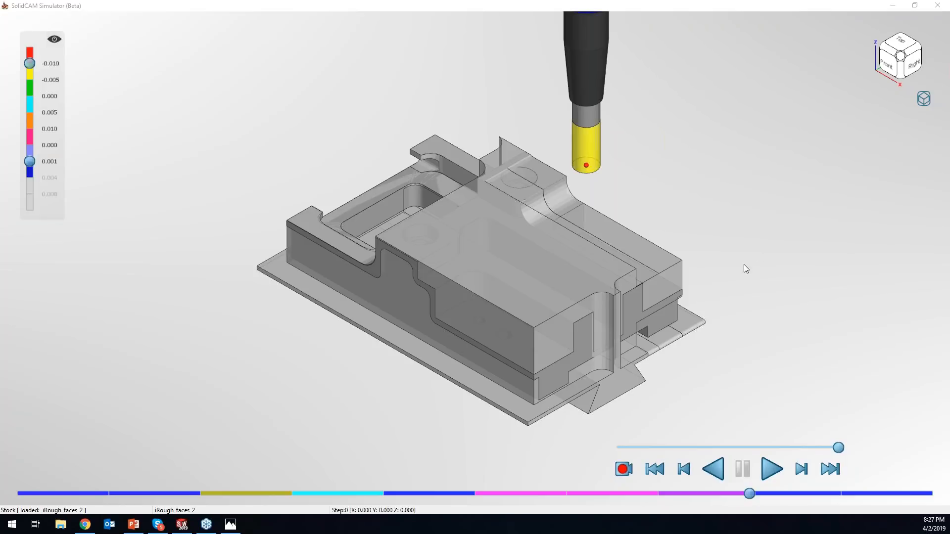
# - Review the simulator's display options and reset the solid verification again at the start of iRough_faces_2
pyautogui.click(923, 98)
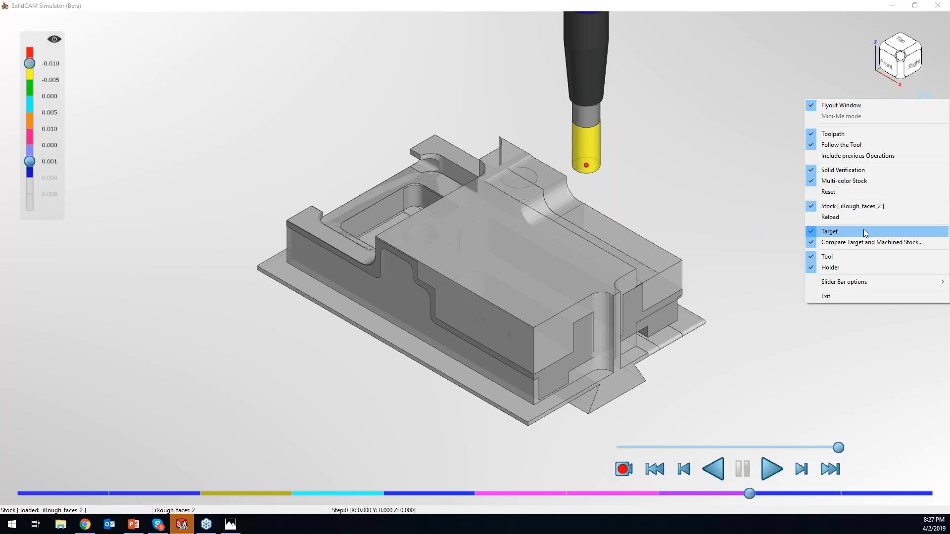
pyautogui.click(745, 503)
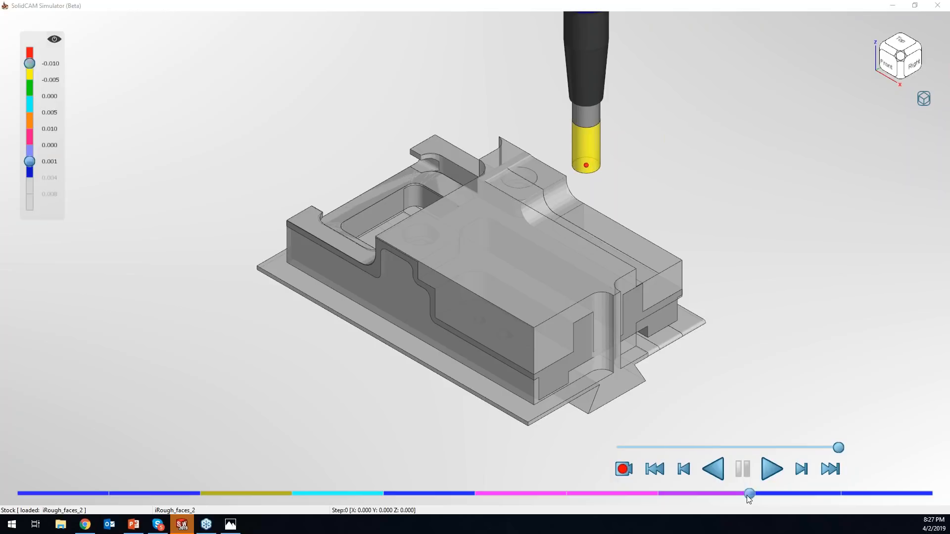
pyautogui.click(923, 99)
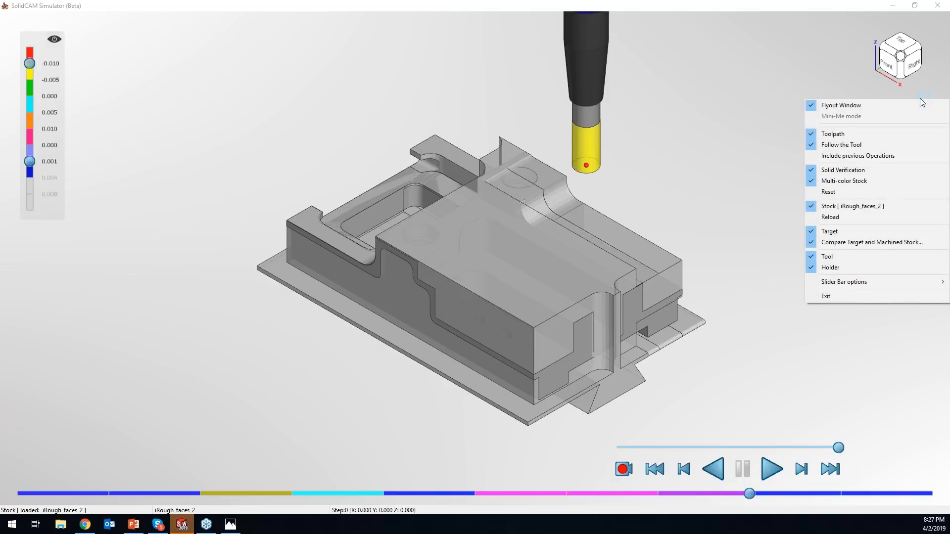
pyautogui.click(834, 194)
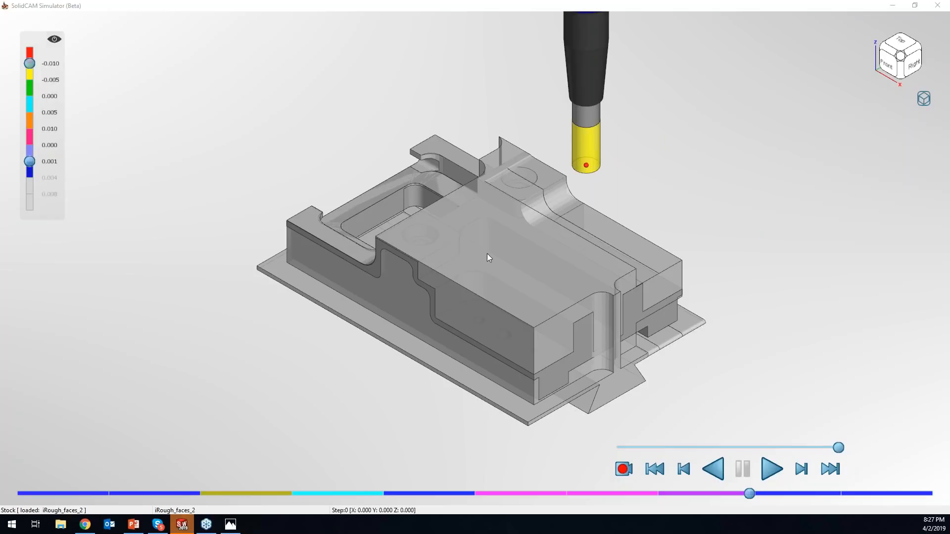
# - Move the simulation to the middle of iRough_contour7 and reset the solid verification to the start of that operation
pyautogui.click(702, 493)
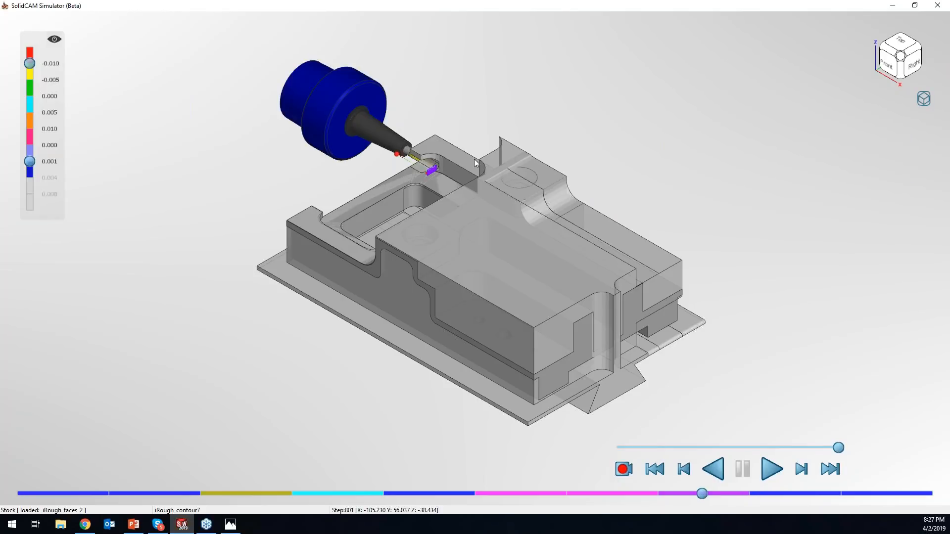
pyautogui.click(923, 99)
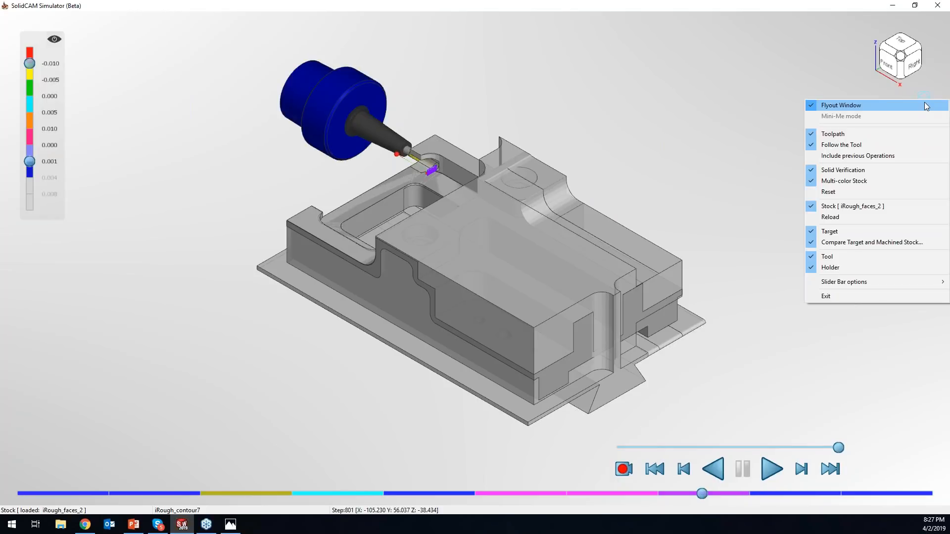
pyautogui.click(867, 195)
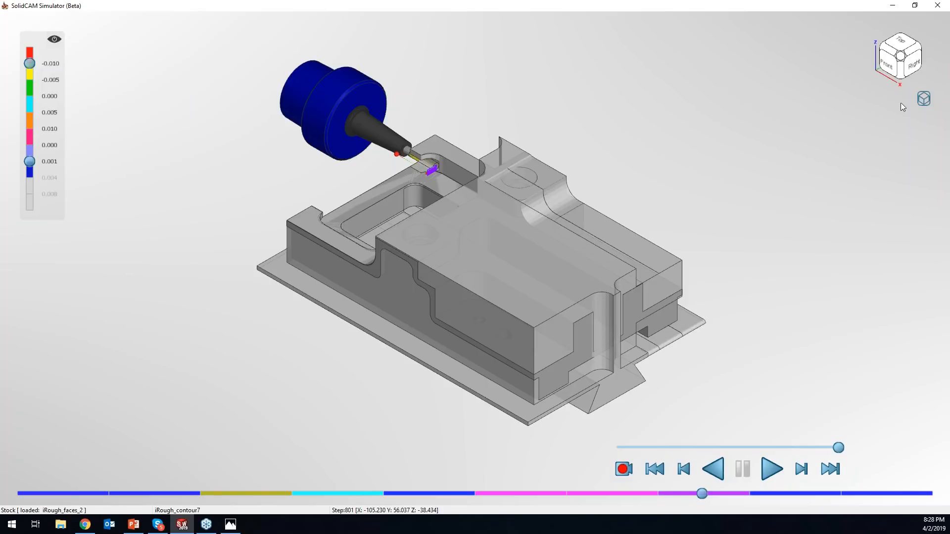
pyautogui.click(923, 100)
pyautogui.click(890, 191)
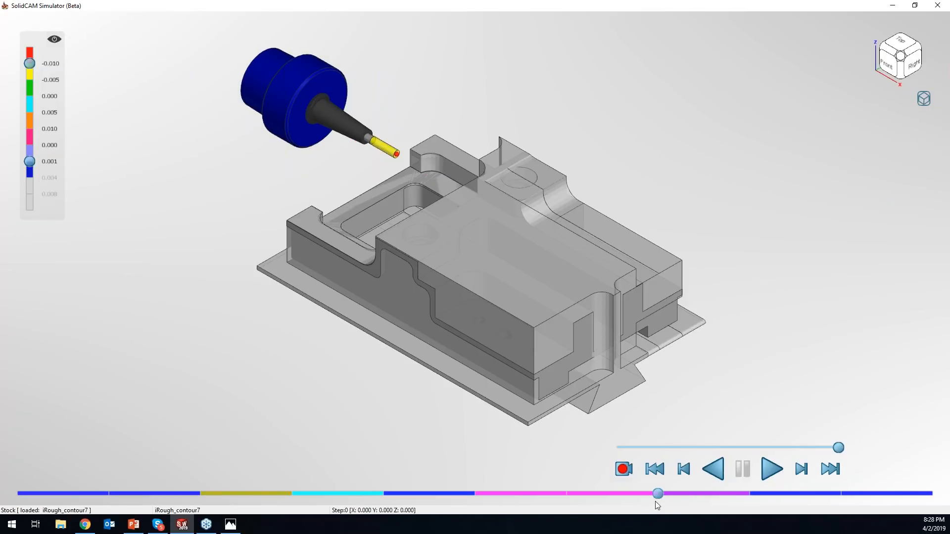
# - Play partway through iRough_contour7, reload the stock at the paused point, and resume the simulation into iRough_faces_2
pyautogui.click(768, 468)
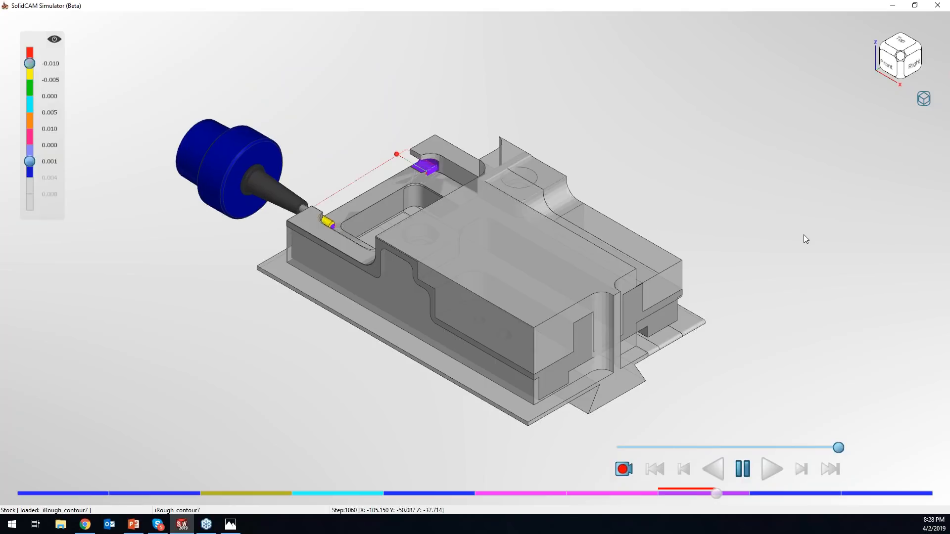
pyautogui.click(742, 469)
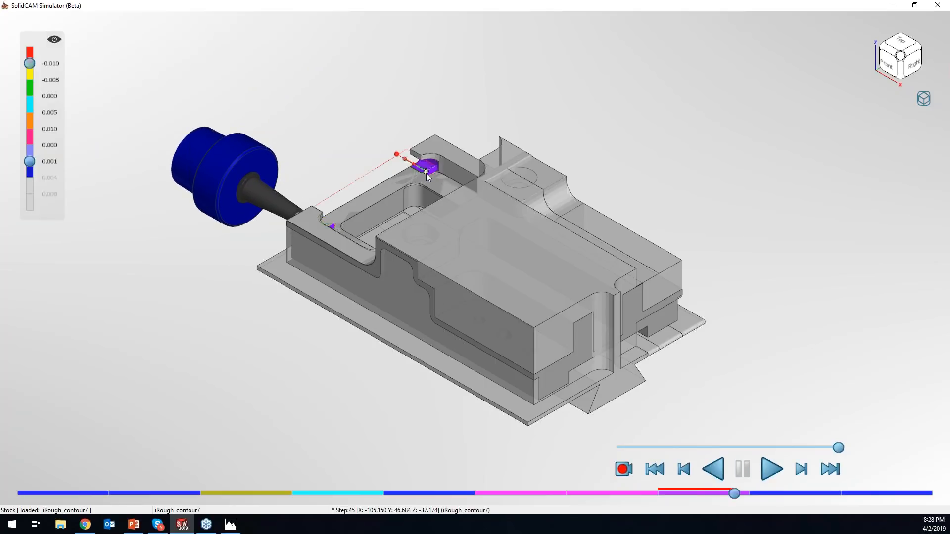
pyautogui.click(925, 100)
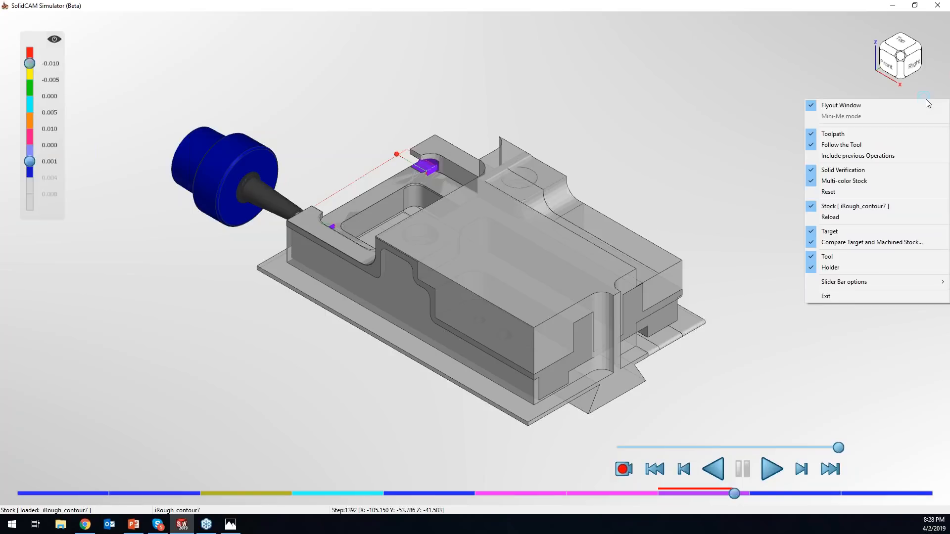
pyautogui.click(858, 217)
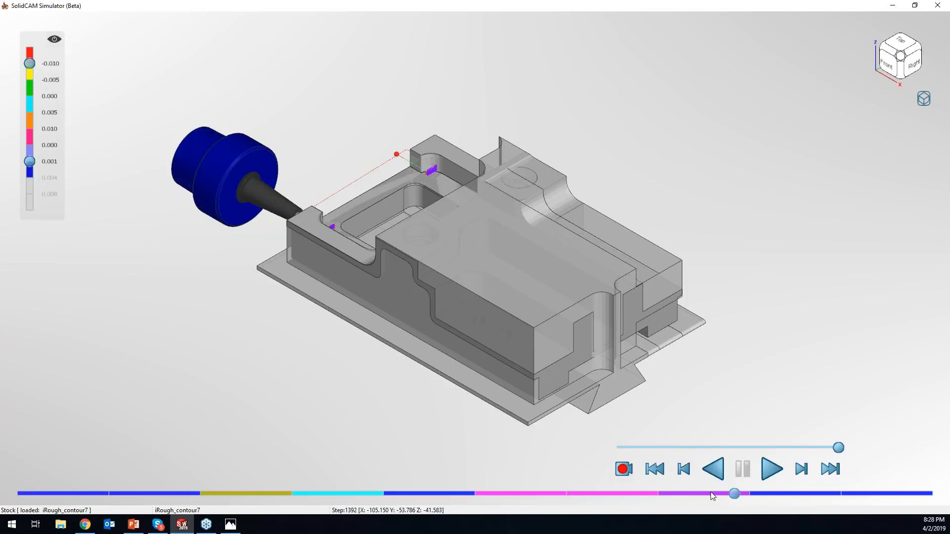
pyautogui.click(766, 470)
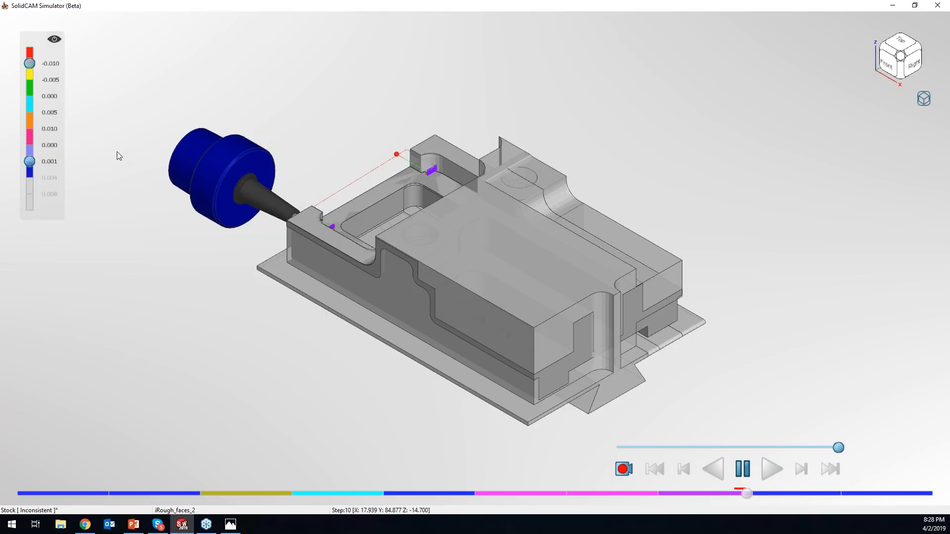
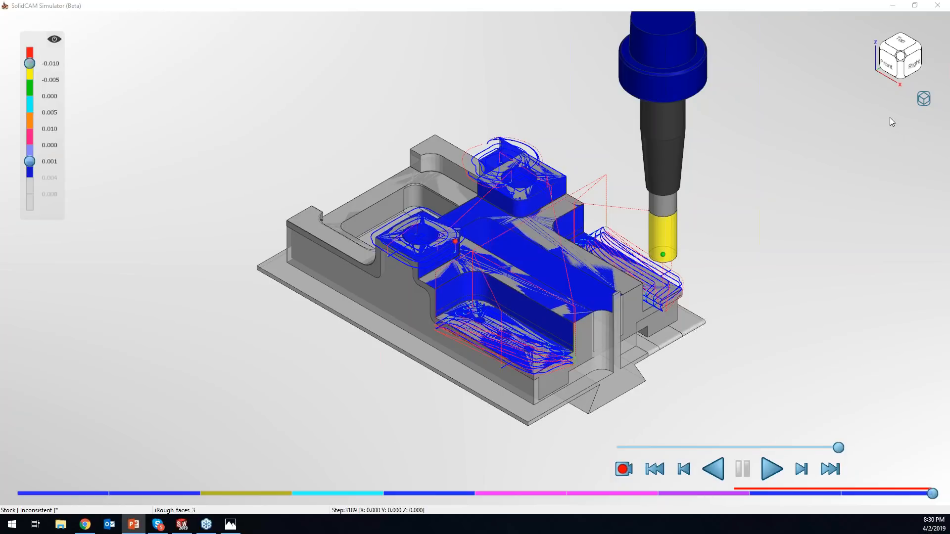
# - Close the full simulation and simulate only the iRough_faces operation, keeping the simulator window open without the operation dialog
pyautogui.click(936, 7)
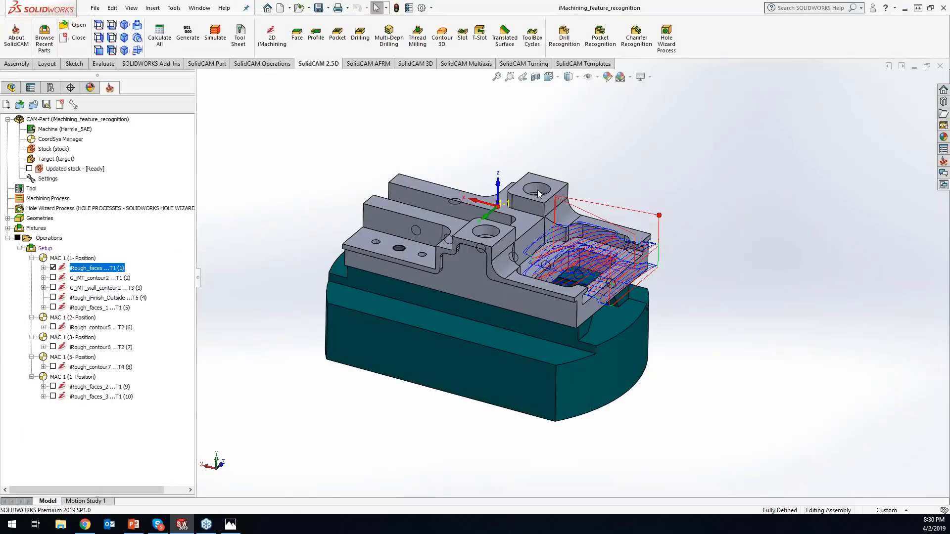
pyautogui.doubleClick(91, 267)
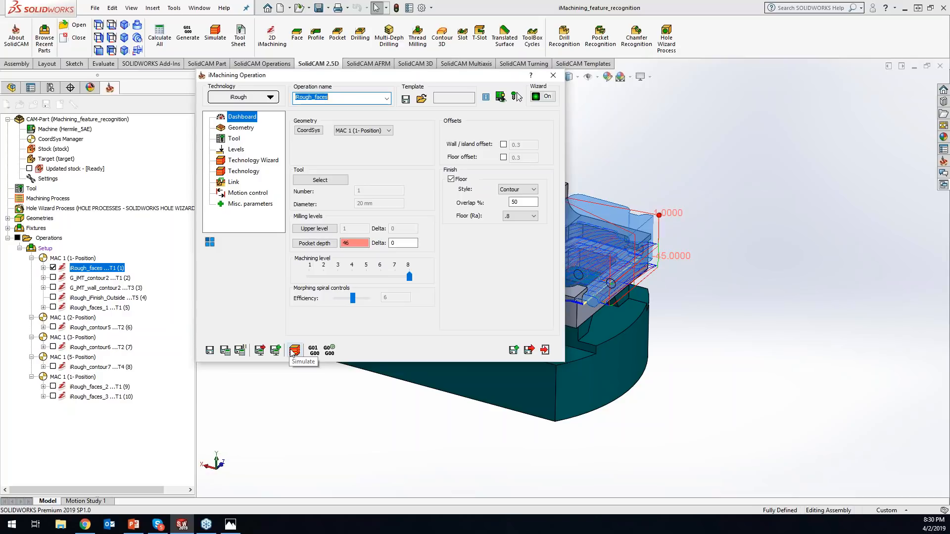
pyautogui.click(294, 350)
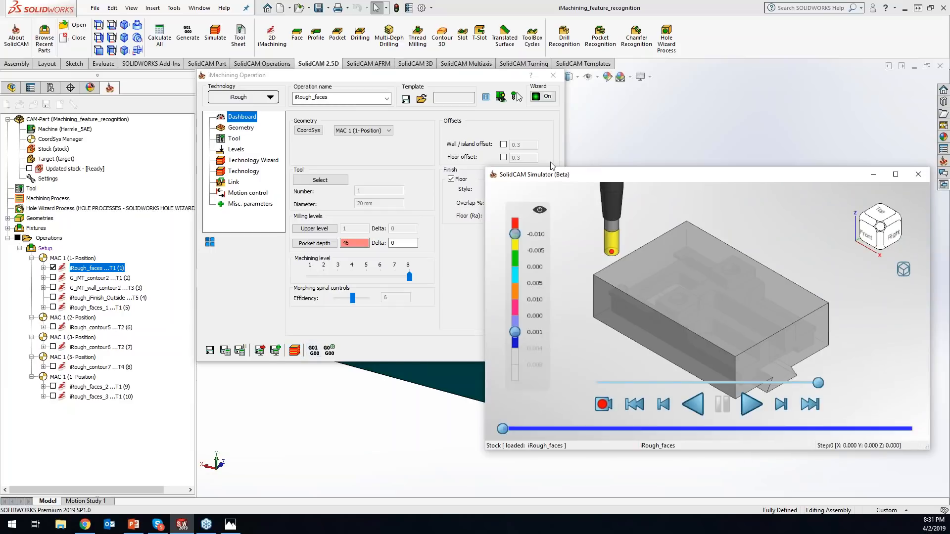
pyautogui.moveTo(582, 174); pyautogui.dragTo(395, 127)
pyautogui.click(553, 75)
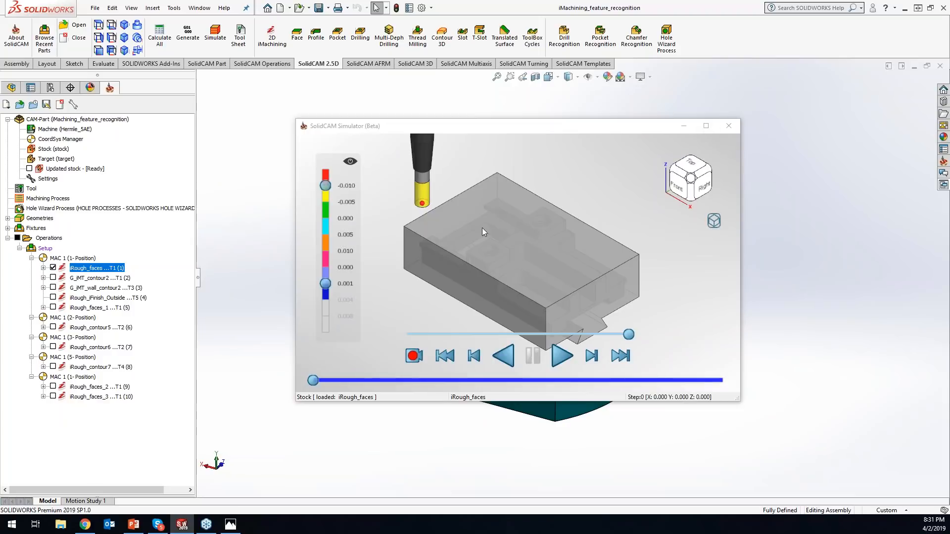
# - Switch the simulator from its flyout window into the model view and detach the simulated stock from the part as a Mini-Me
pyautogui.rightClick(712, 223)
pyautogui.click(728, 227)
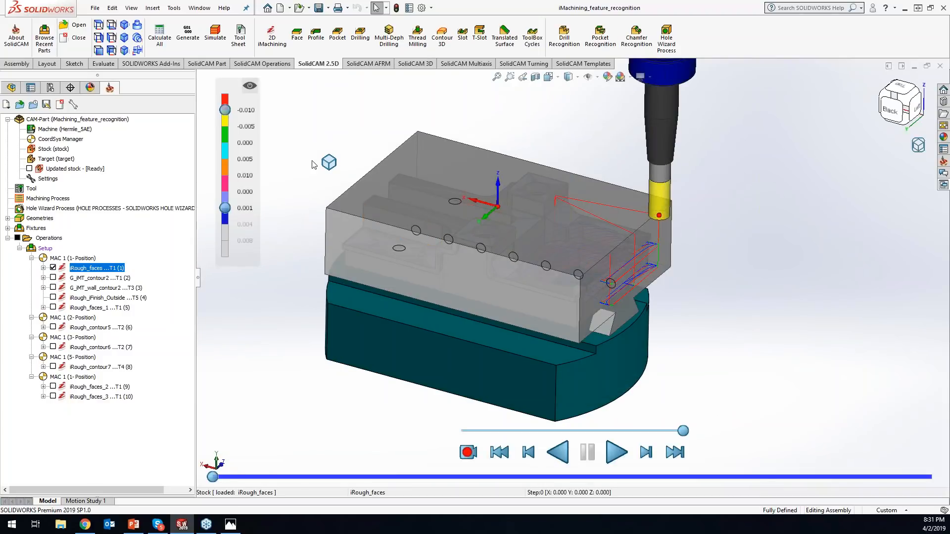
pyautogui.click(328, 163)
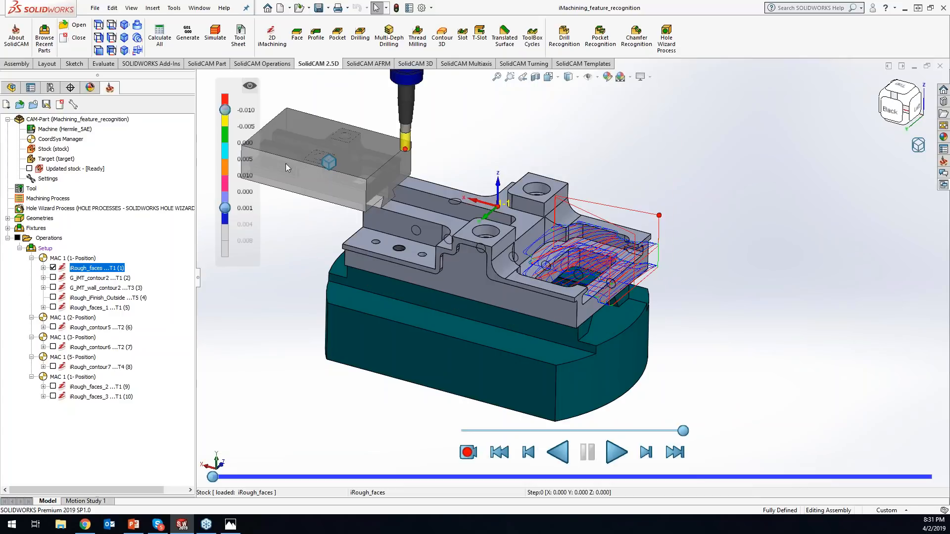
pyautogui.click(407, 257)
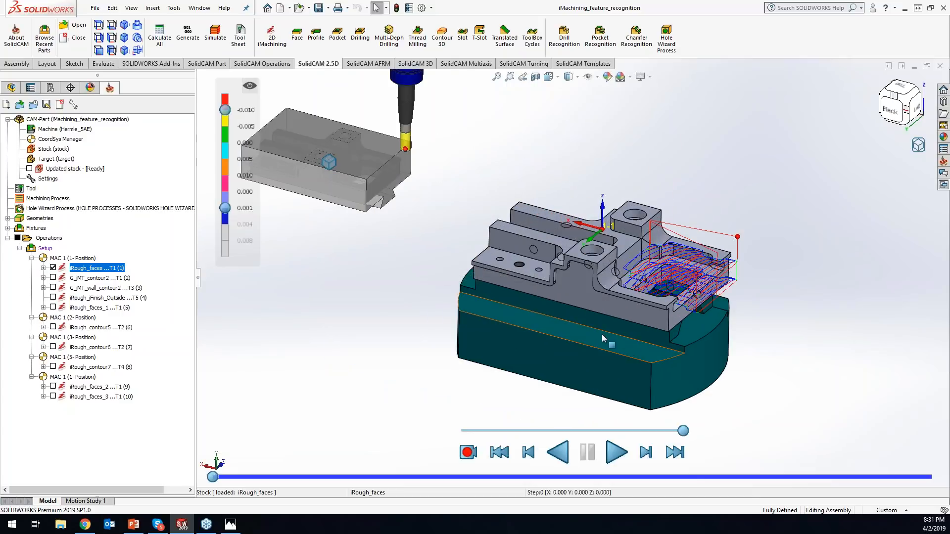
# - Play the iRough_faces simulation on the Mini-Me to the end and close the iMachining Operation dialog without changes
pyautogui.click(618, 452)
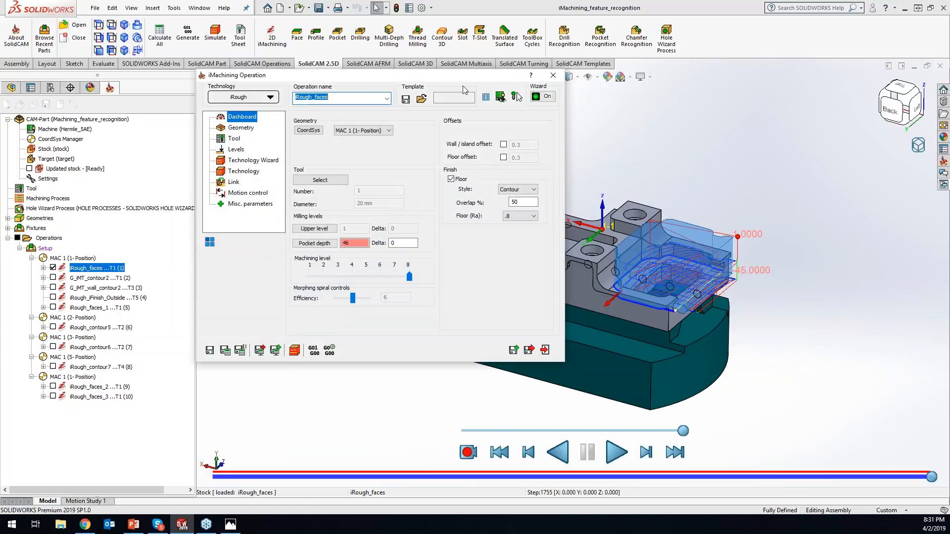
pyautogui.moveTo(445, 80); pyautogui.dragTo(615, 168)
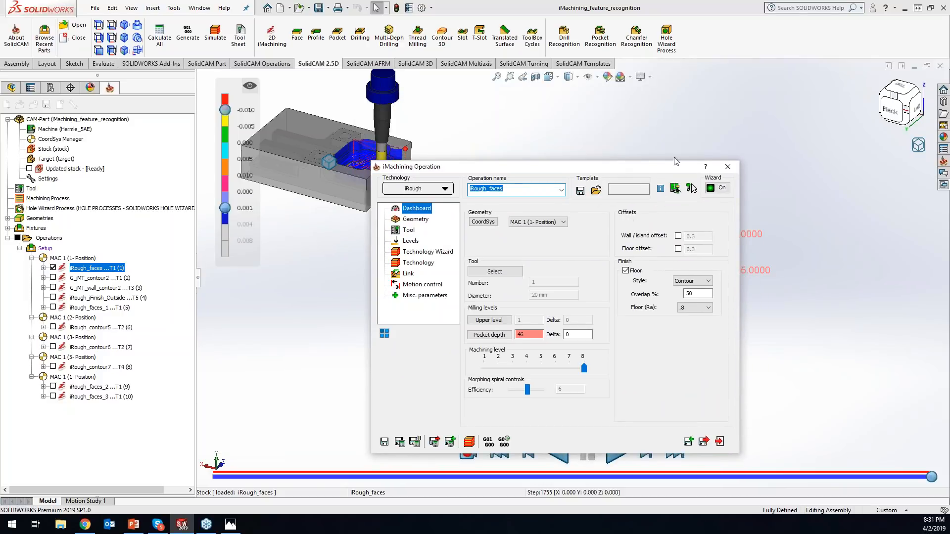
pyautogui.click(727, 166)
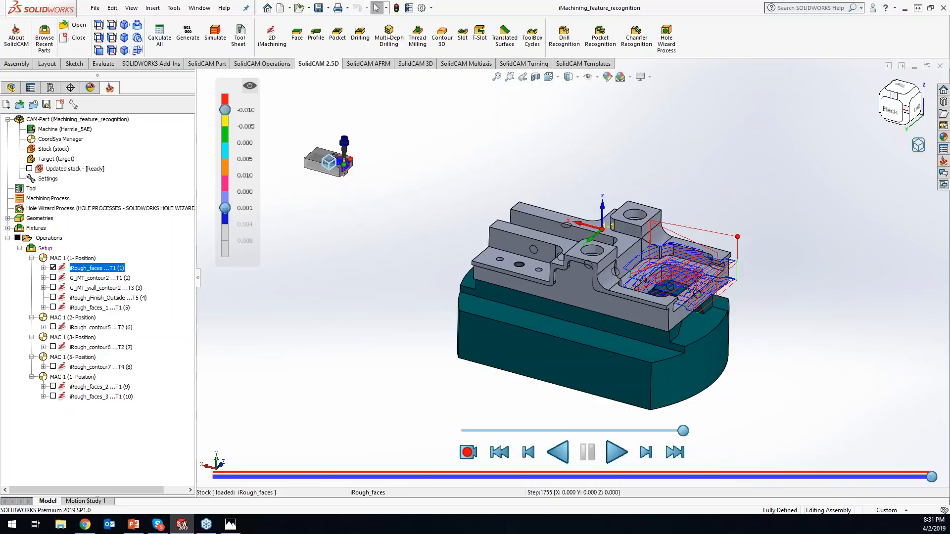
# - Resize the Mini-Me and the CAD part independently, snap the Mini-Me back onto the part, and detach it again
pyautogui.scroll(-8, 331, 147)
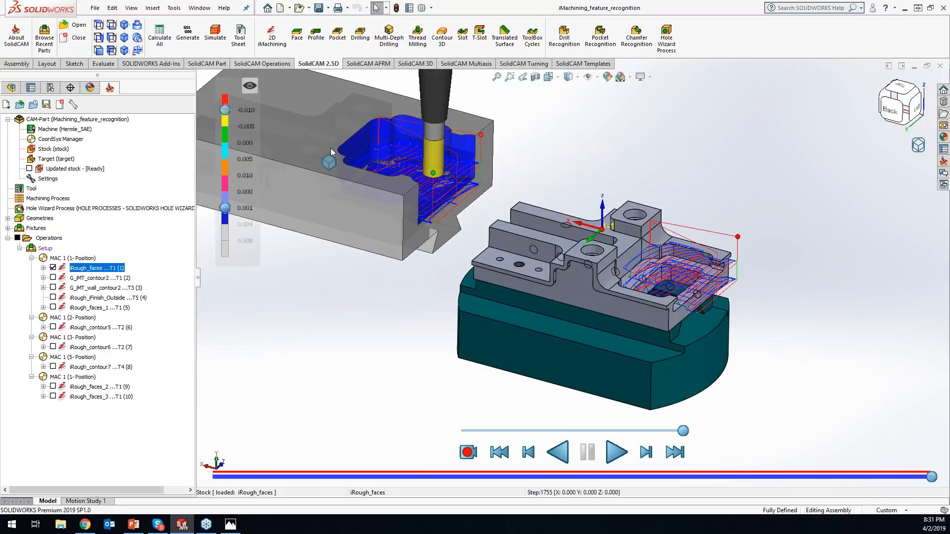
pyautogui.scroll(8, 402, 193)
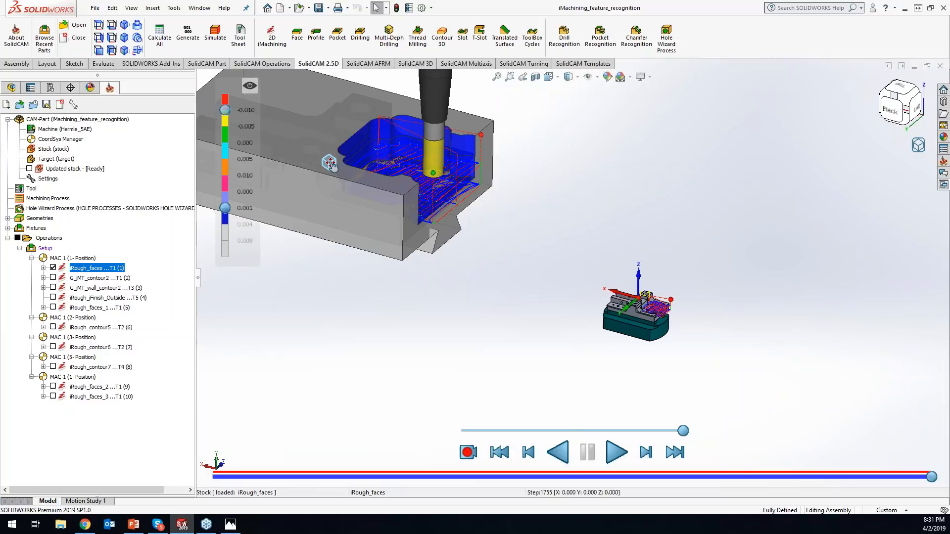
pyautogui.scroll(-6, 628, 316)
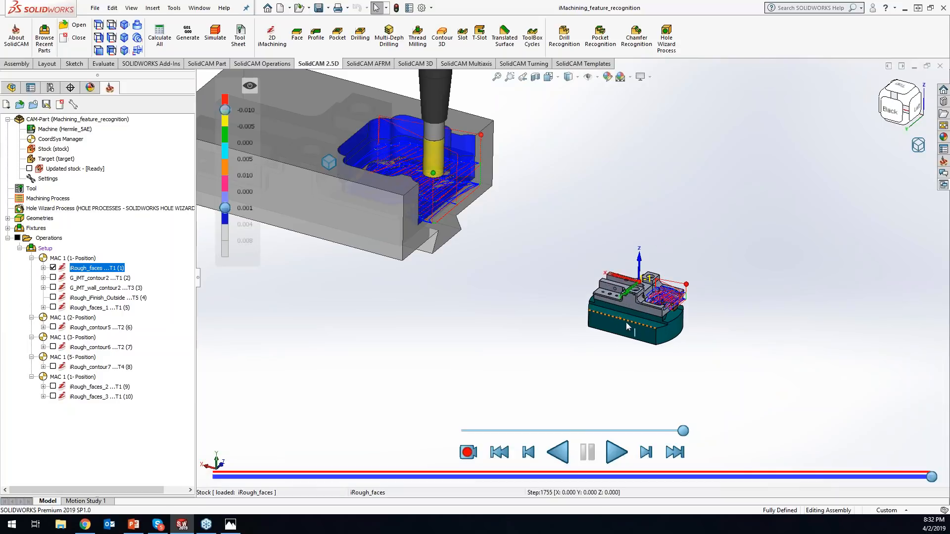
pyautogui.doubleClick(329, 163)
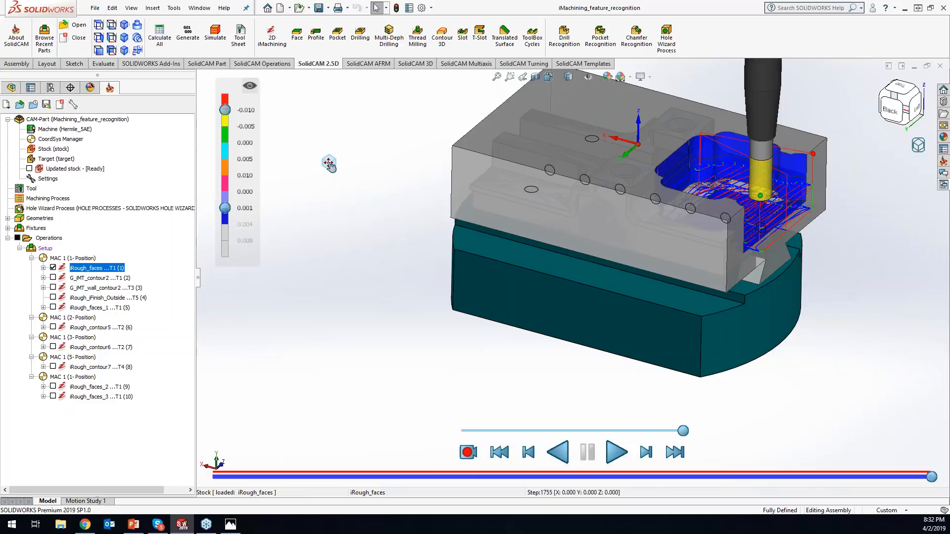
pyautogui.doubleClick(329, 162)
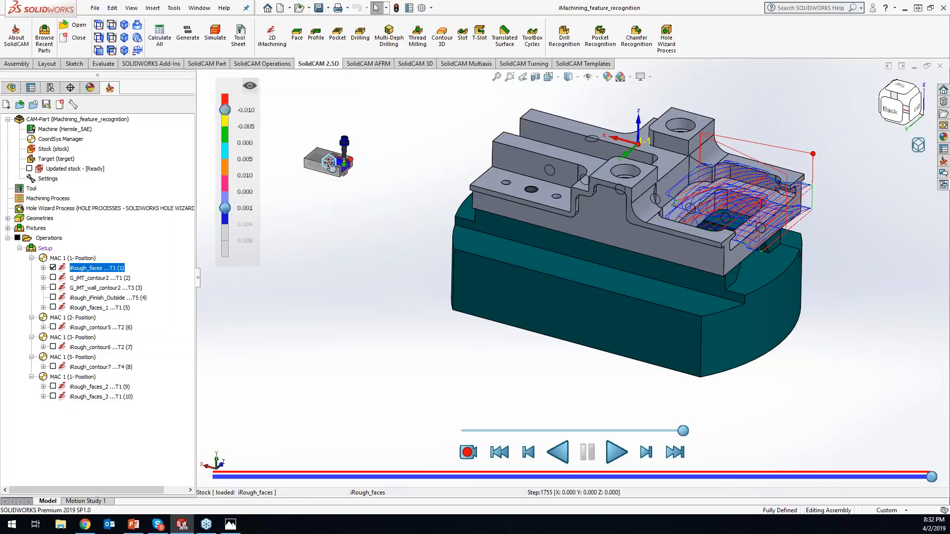
# - Examine the machined Mini-Me stock and the CAD part side by side at different sizes and orientations
pyautogui.scroll(-6, 329, 163)
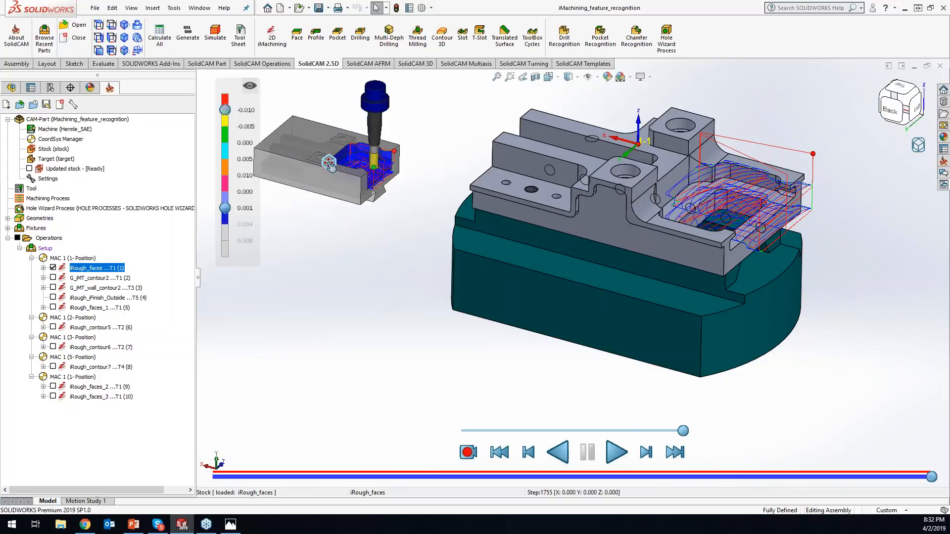
pyautogui.scroll(6, 329, 163)
pyautogui.scroll(-4, 329, 162)
pyautogui.scroll(2, 329, 162)
pyautogui.scroll(-2, 329, 162)
pyautogui.scroll(-2, 329, 163)
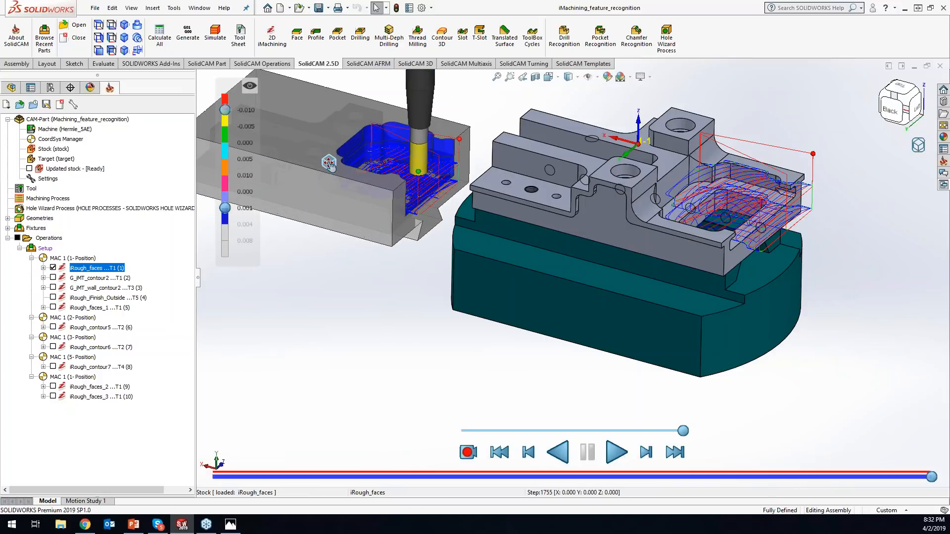
pyautogui.scroll(-4, 329, 162)
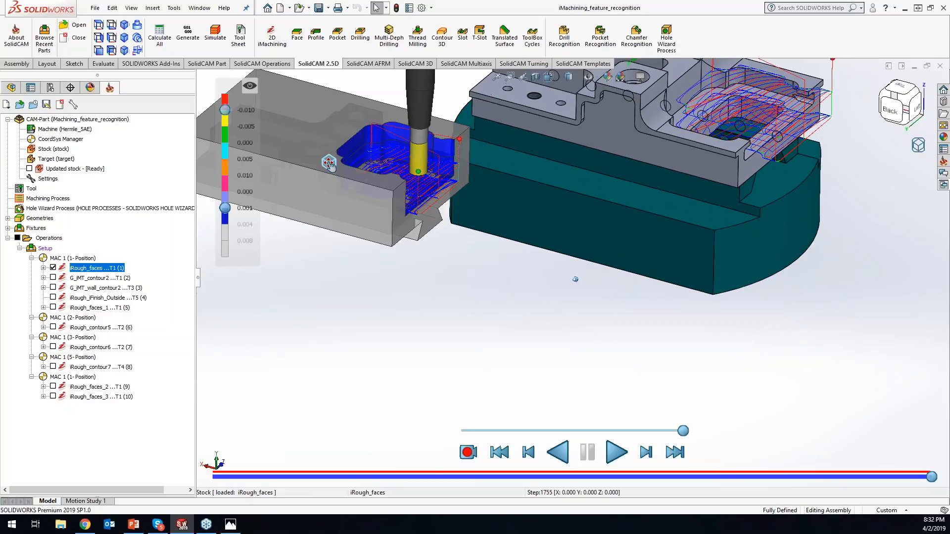
pyautogui.scroll(4, 329, 163)
pyautogui.moveTo(329, 163); pyautogui.dragTo(329, 162, button='middle')
pyautogui.moveTo(668, 219); pyautogui.dragTo(573, 264, button='middle')
pyautogui.moveTo(329, 163); pyautogui.dragTo(303, 193, button='middle')
pyautogui.scroll(1, 303, 192)
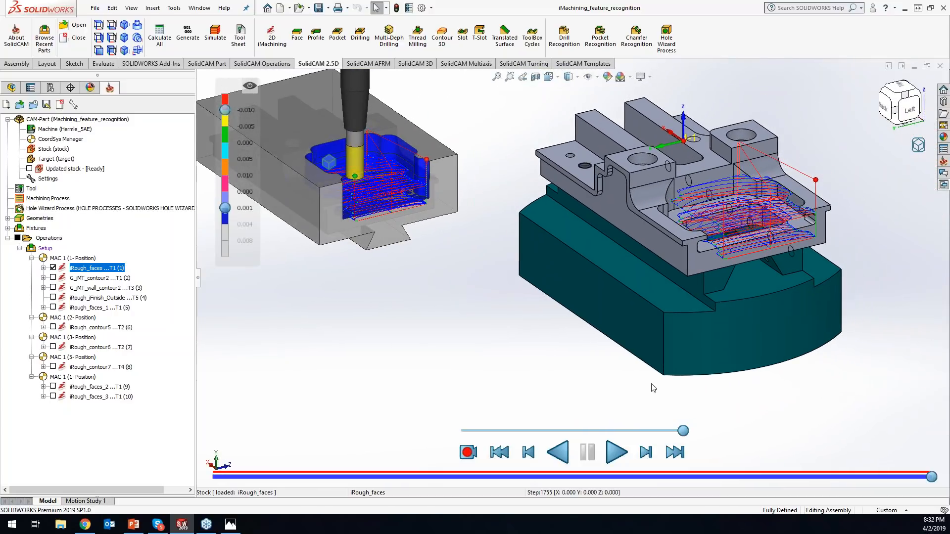
pyautogui.moveTo(585, 294); pyautogui.dragTo(582, 293, button='middle')
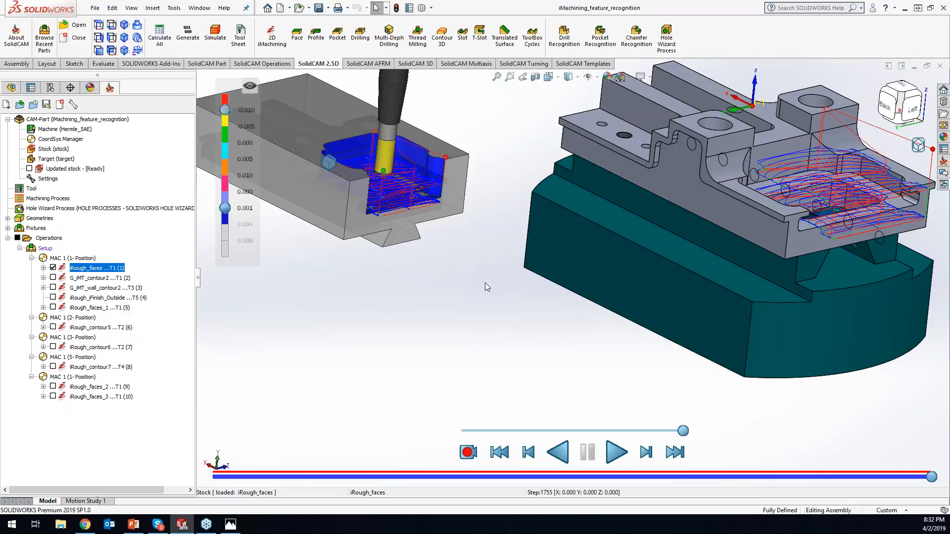
pyautogui.moveTo(450, 271); pyautogui.dragTo(410, 328, button='middle')
pyautogui.scroll(-4, 450, 268)
pyautogui.keyDown('ctrl'); pyautogui.moveTo(450, 269); pyautogui.dragTo(366, 331, button='middle'); pyautogui.keyUp('ctrl')
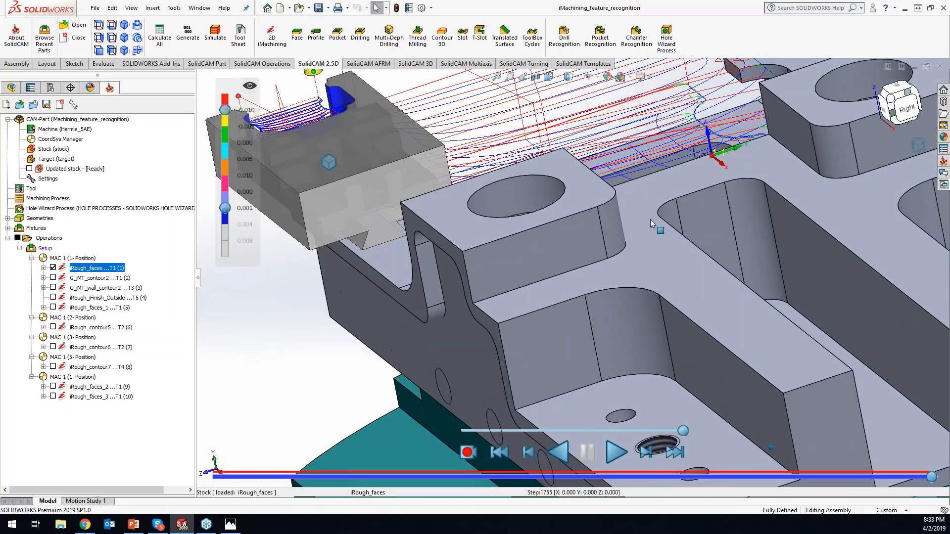
# - Select the curved pocket edge on the part to read its radius, and replay the iRough_faces simulation on the Mini-Me
pyautogui.click(750, 182)
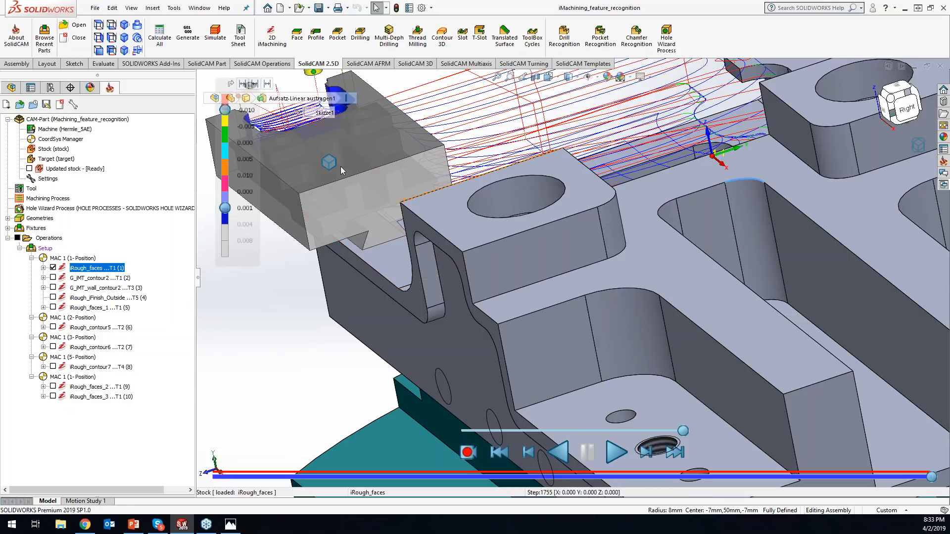
pyautogui.scroll(8, 333, 164)
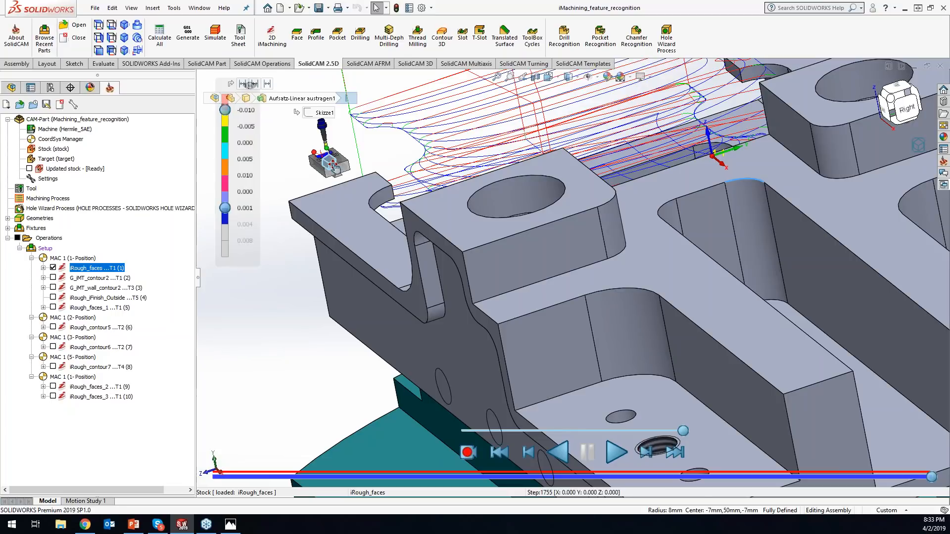
pyautogui.scroll(-5, 332, 163)
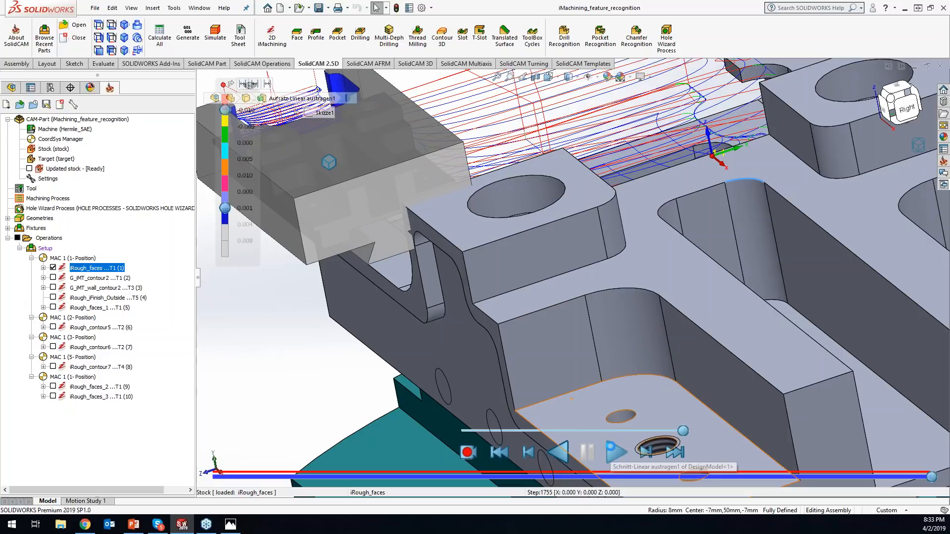
pyautogui.click(616, 451)
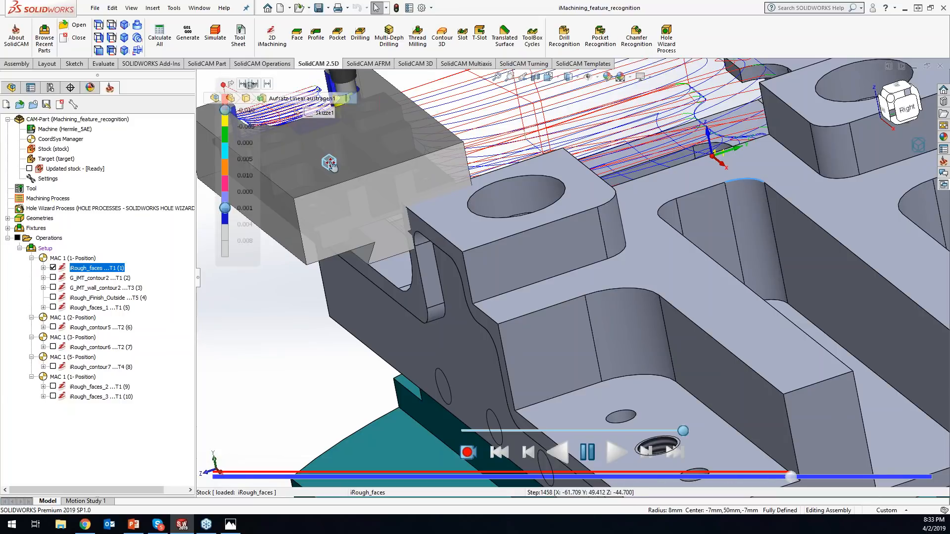
# - Move the Mini-Me to the other side of the part with clear space between them, and clear the edge selection
pyautogui.moveTo(451, 151); pyautogui.dragTo(691, 352)
pyautogui.scroll(6, 455, 155)
pyautogui.scroll(8, 691, 352)
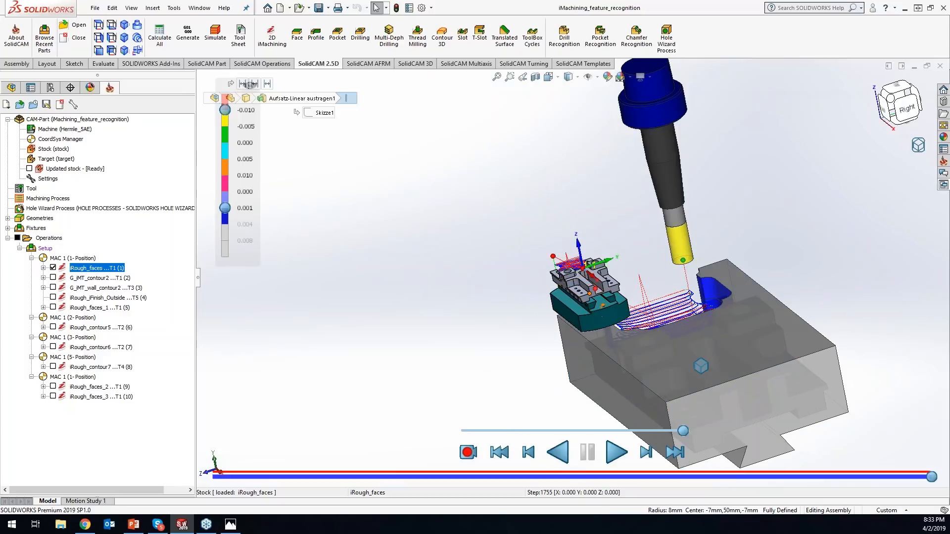
pyautogui.scroll(-6, 628, 305)
pyautogui.moveTo(628, 307); pyautogui.dragTo(747, 194)
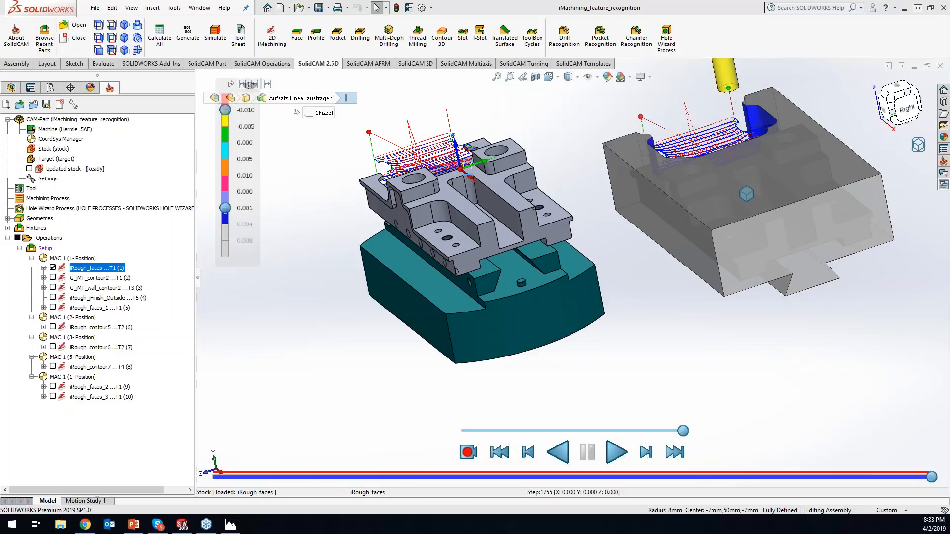
pyautogui.click(705, 319)
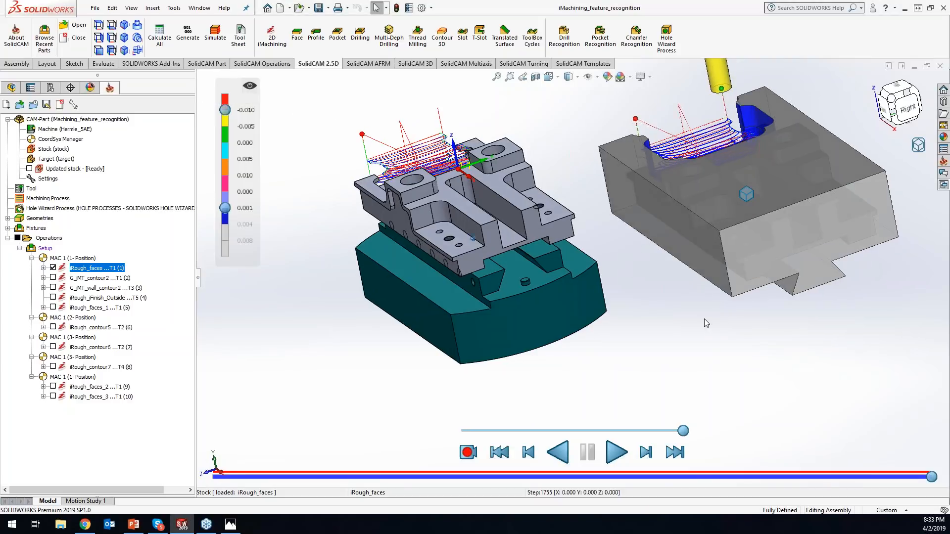
# - Select the machined pocket's face on the CAD part and inspect individual toolpath points on the Mini-Me from above
pyautogui.moveTo(701, 316); pyautogui.dragTo(561, 200, button='middle')
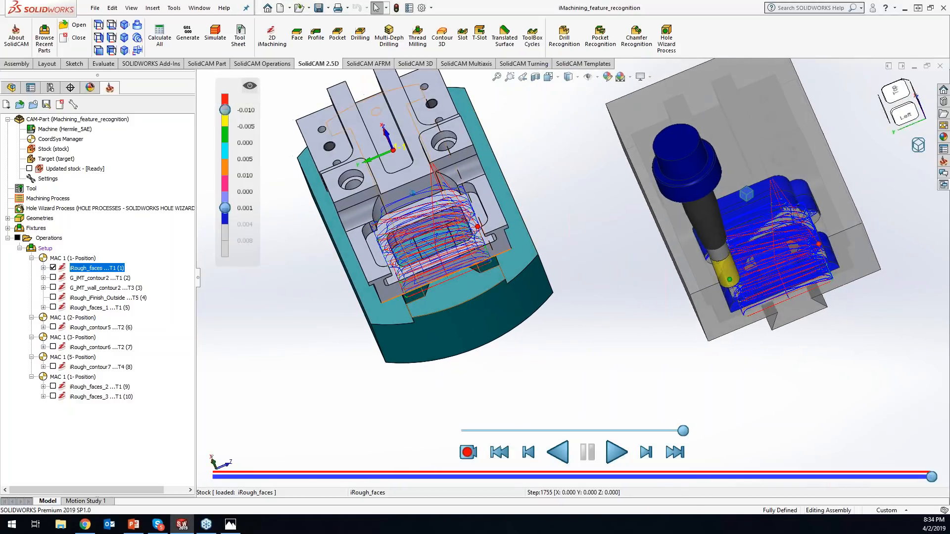
pyautogui.click(435, 265)
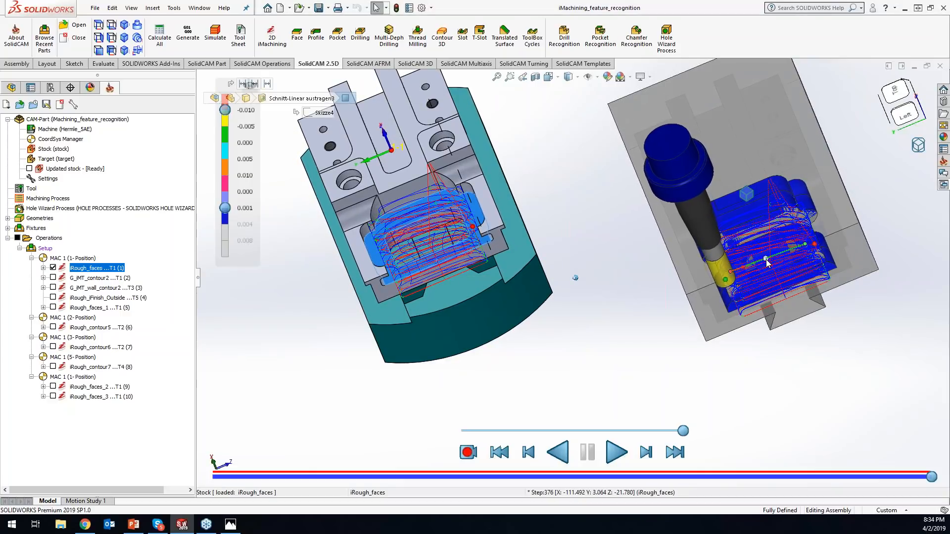
pyautogui.scroll(-2, 767, 260)
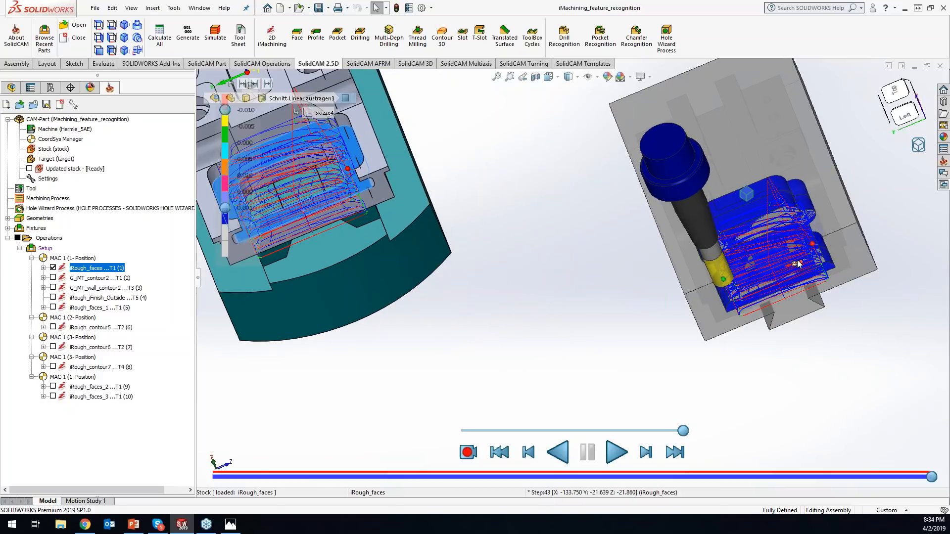
pyautogui.scroll(-3, 797, 260)
# - Return the simulator to its flyout window and inspect the toolpath points close up in the iRough_faces pocket
pyautogui.rightClick(918, 145)
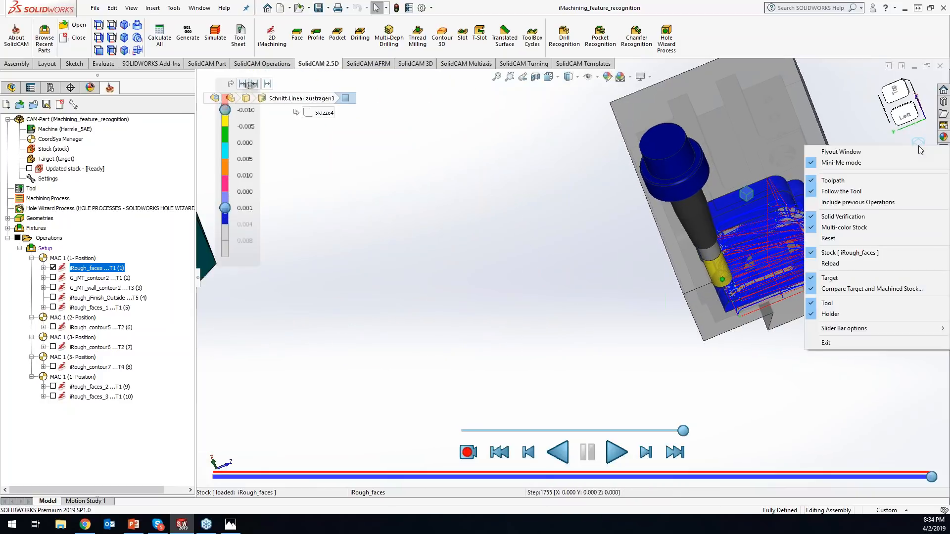
pyautogui.click(886, 152)
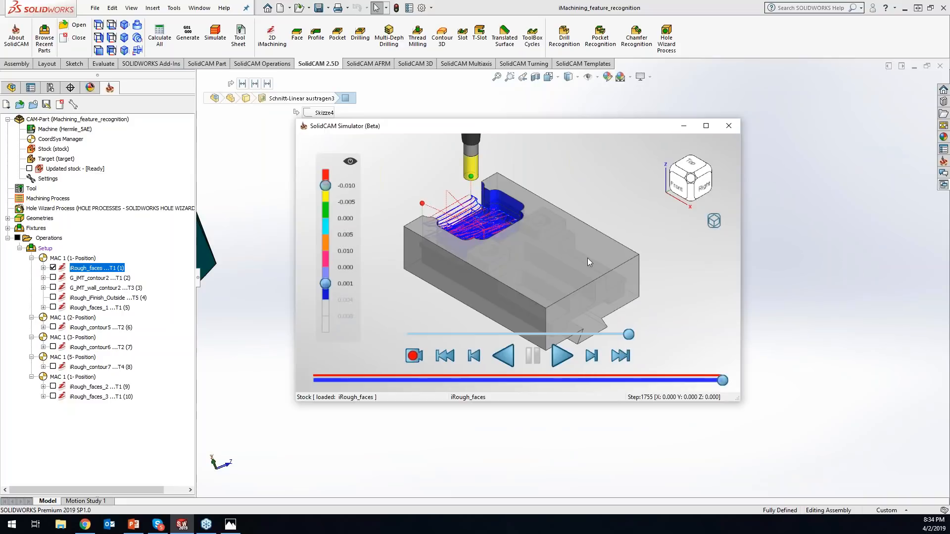
pyautogui.scroll(-3, 559, 257)
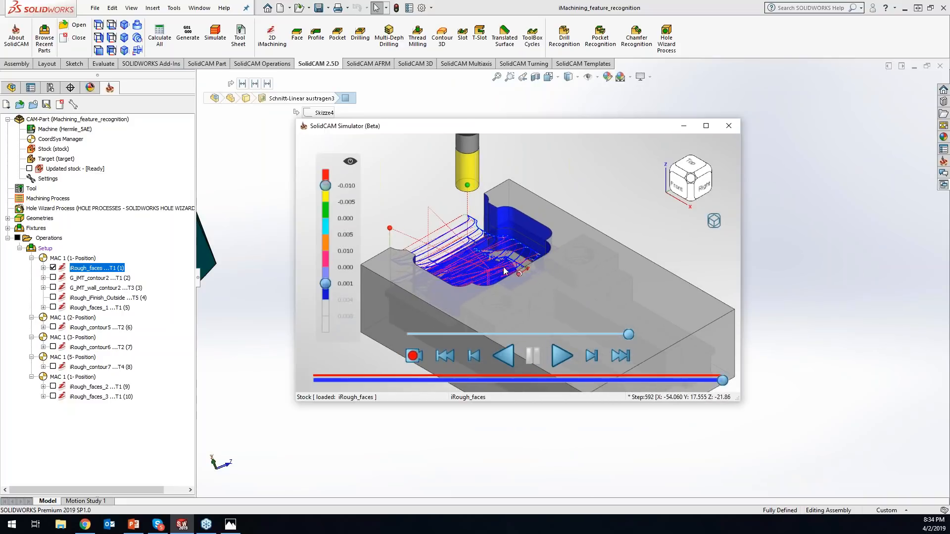
pyautogui.scroll(-3, 504, 270)
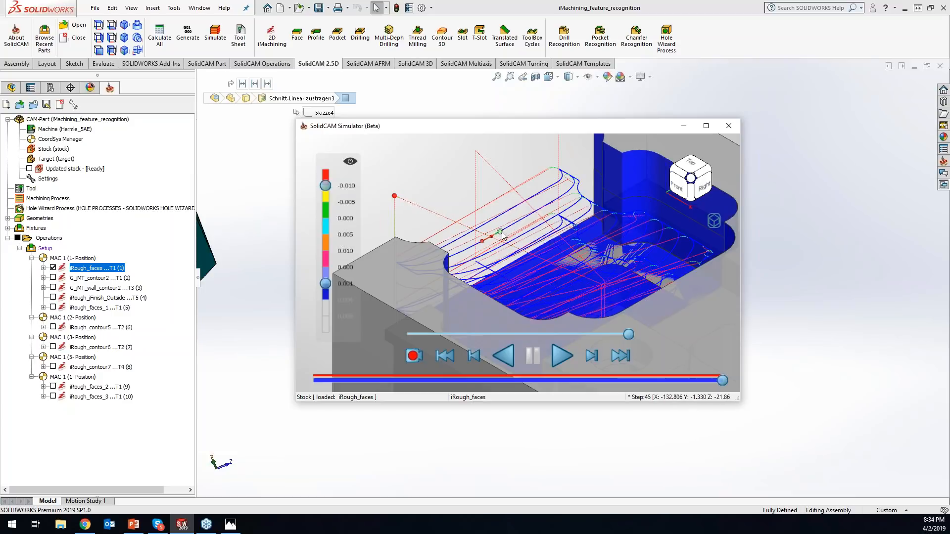
# - Jump the iRough_faces simulation to the toolpath point at step 48, near the open edge of the pocket
pyautogui.click(513, 228)
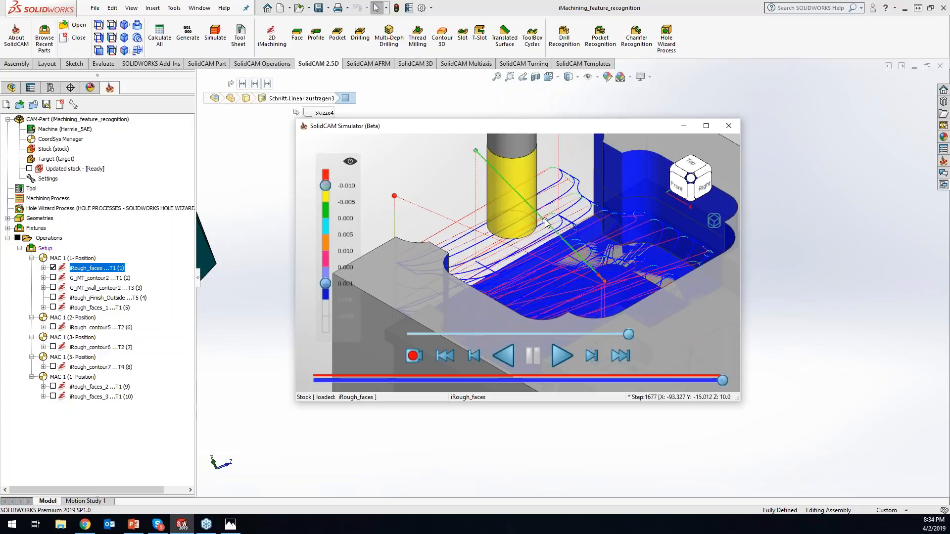
pyautogui.click(514, 225)
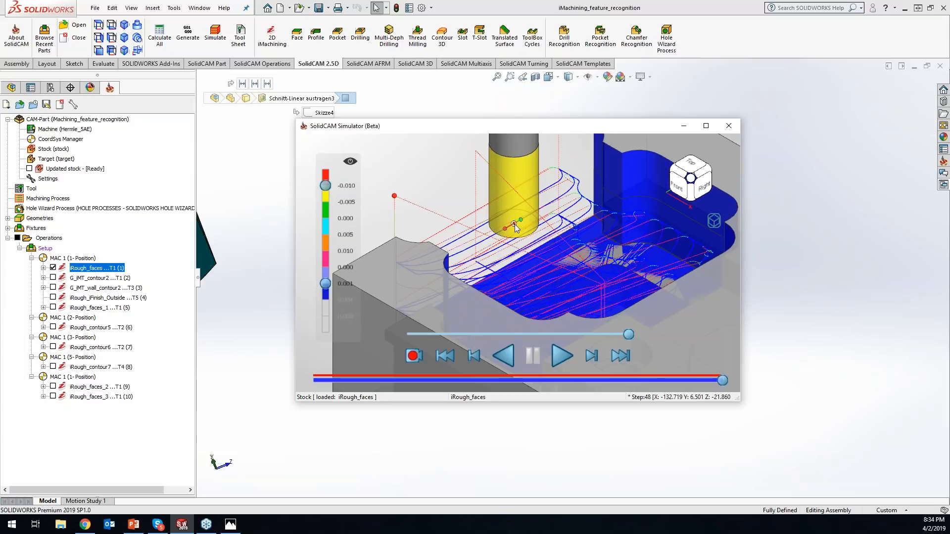
pyautogui.doubleClick(515, 226)
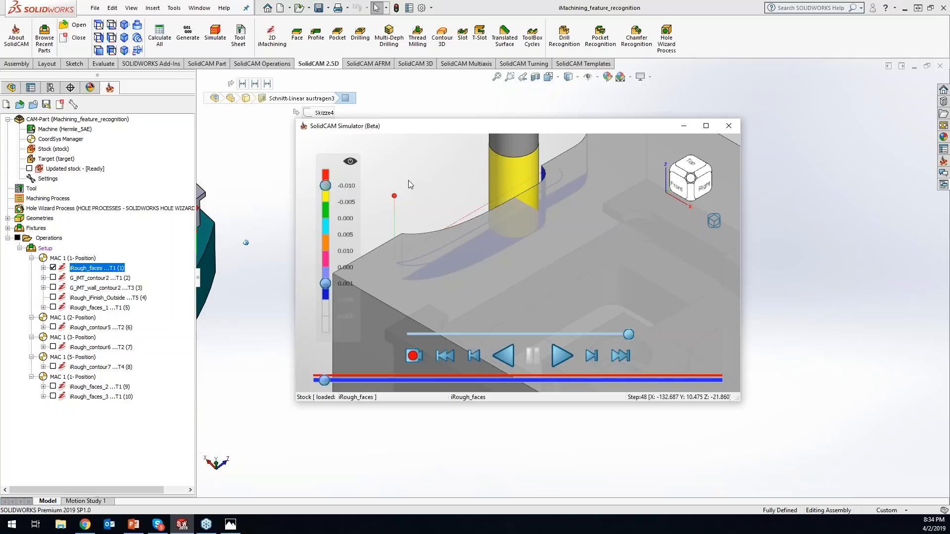
# - Maximize the simulator window and advance the iRough_faces simulation to step 826, viewing the pocket from its open side
pyautogui.click(707, 126)
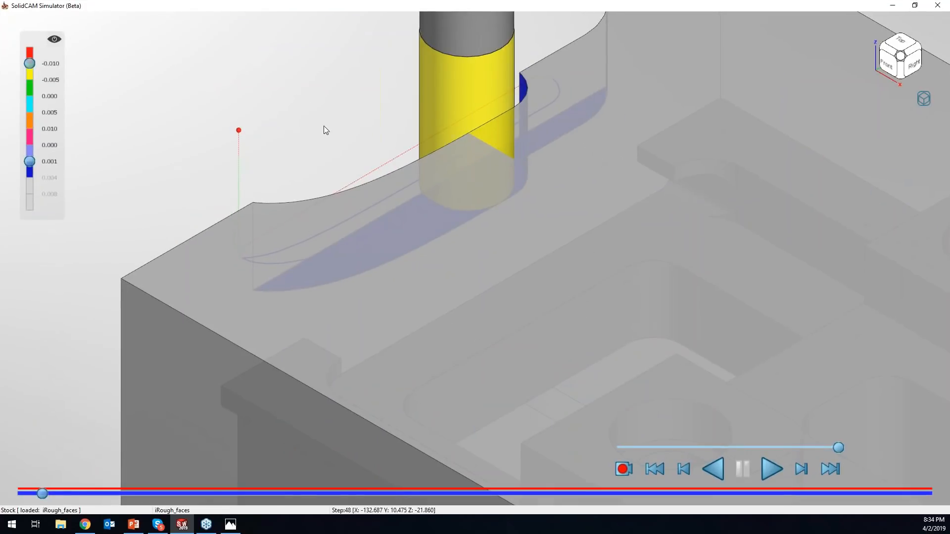
pyautogui.moveTo(351, 141); pyautogui.dragTo(434, 180, button='middle')
pyautogui.scroll(-4, 486, 334)
pyautogui.scroll(1, 494, 384)
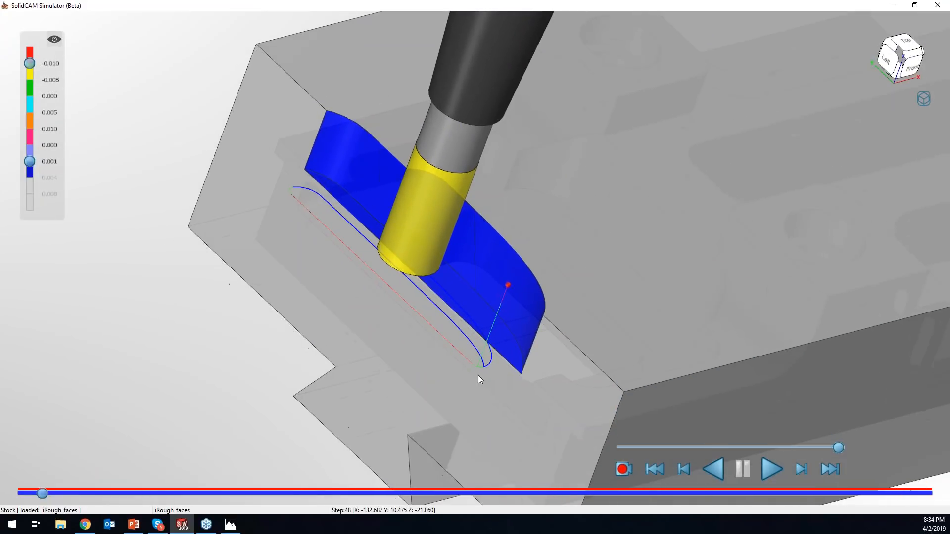
pyautogui.moveTo(42, 494); pyautogui.dragTo(447, 488)
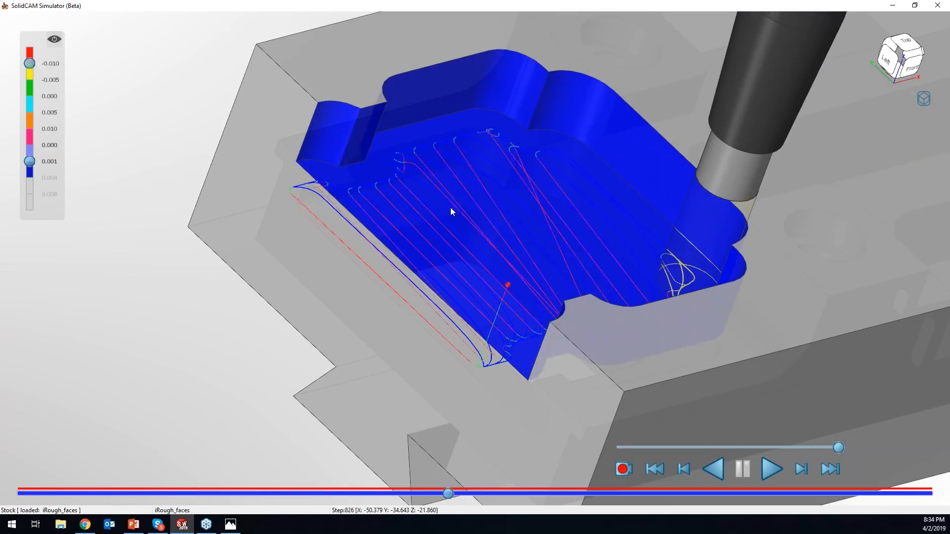
# - Inspect the toolpath points near the pocket's rear corner and jump the simulation to the point at step 643
pyautogui.click(506, 141)
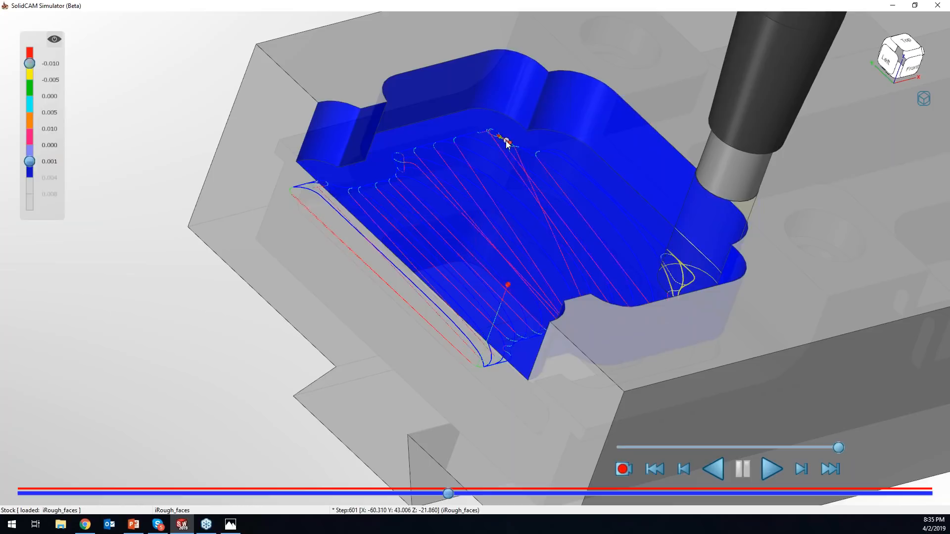
pyautogui.scroll(5, 490, 136)
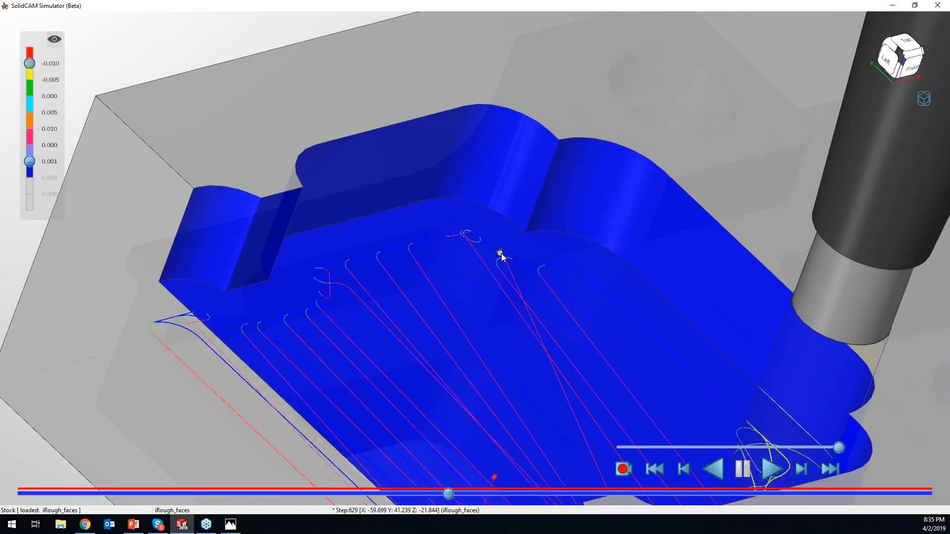
pyautogui.scroll(5, 465, 229)
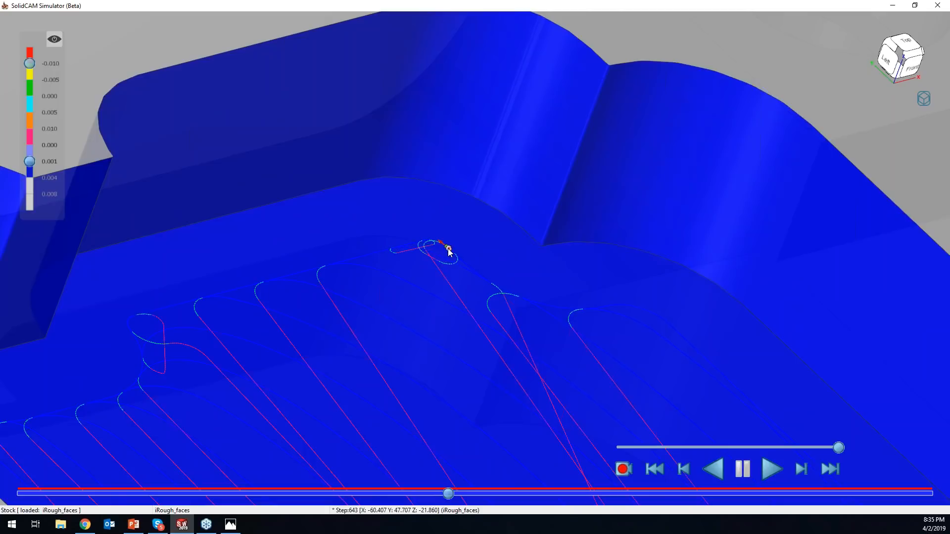
pyautogui.click(449, 251)
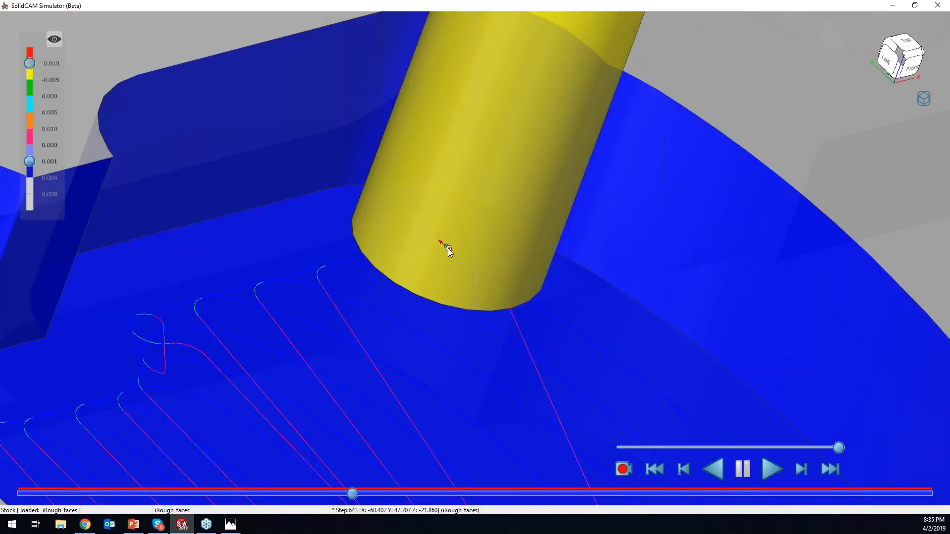
# - Jump the simulation back to the toolpath point at step 504 and look over the whole stock with the tool
pyautogui.scroll(-1, 448, 248)
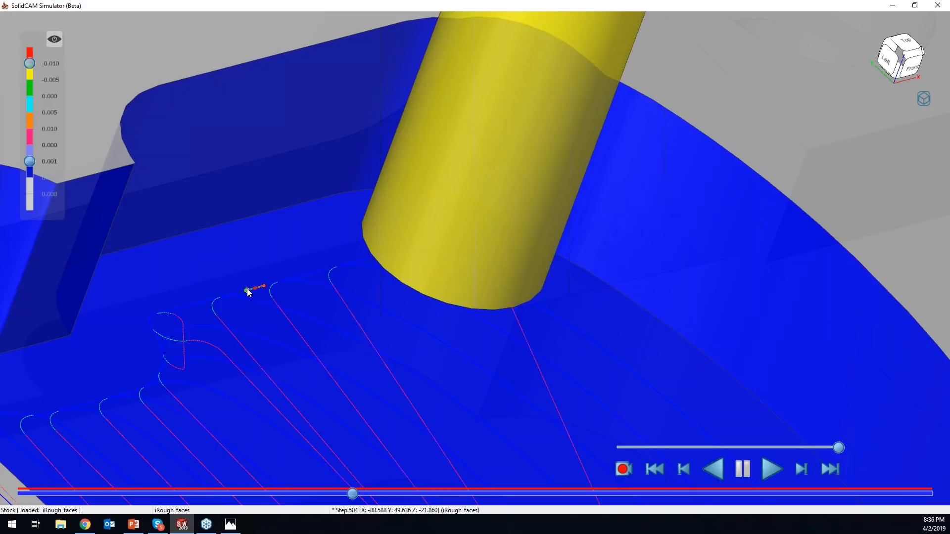
pyautogui.click(247, 289)
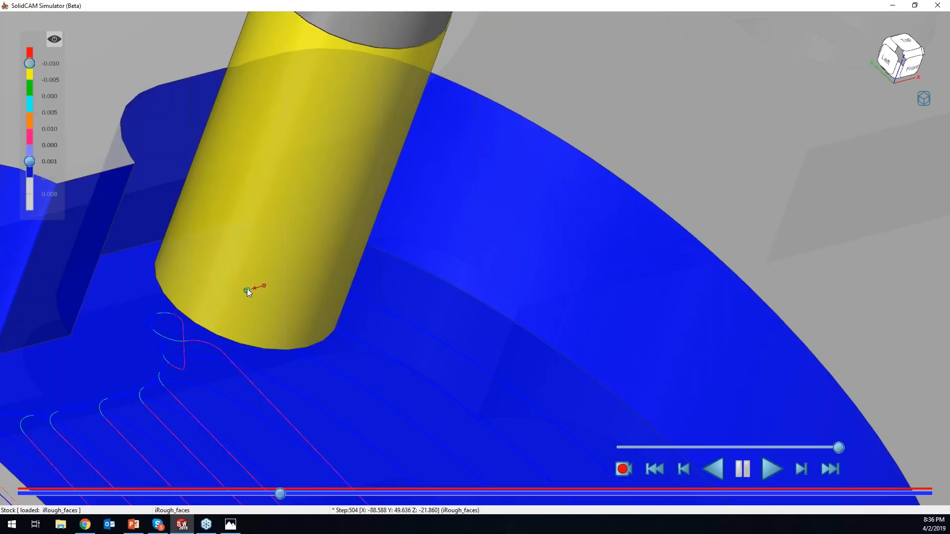
pyautogui.scroll(2, 247, 289)
pyautogui.scroll(4, 605, 363)
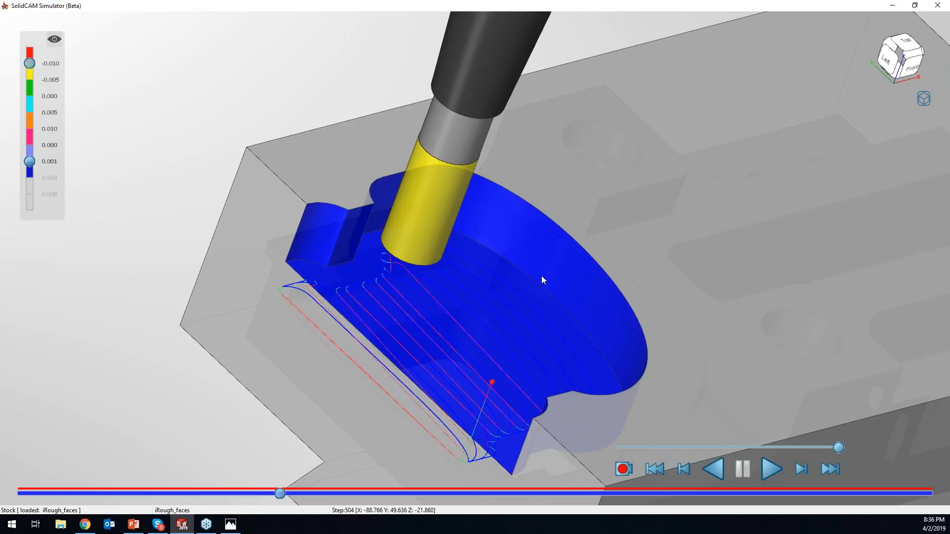
pyautogui.scroll(-5, 607, 287)
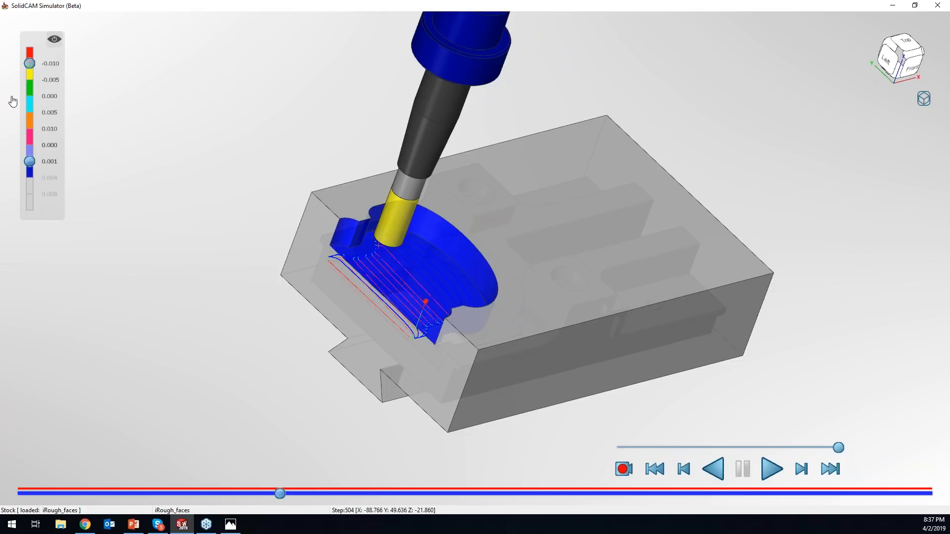
# - Restore the maximized simulator to a floating window, move it off the main screen, and bring it back over the CAD part
pyautogui.hotkey('alt', 'Tab')
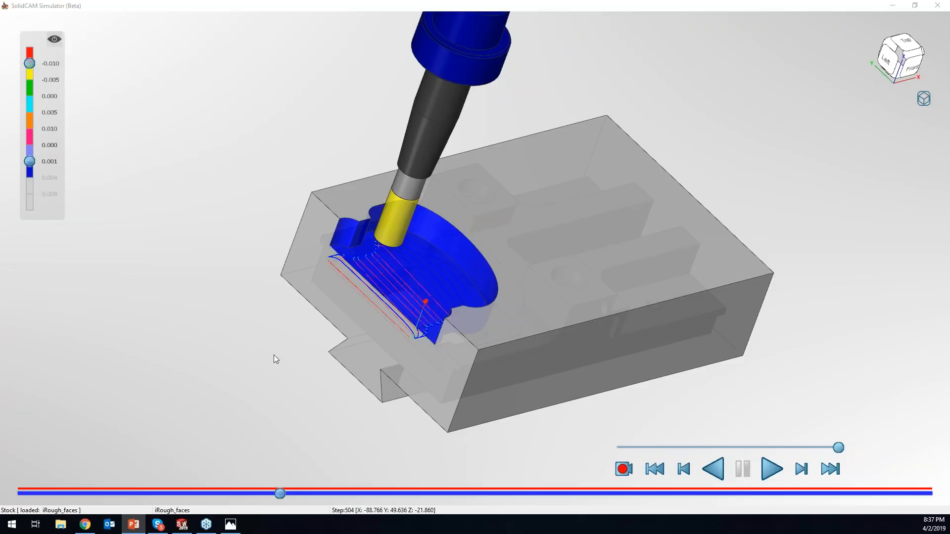
pyautogui.click(886, 321)
pyautogui.moveTo(808, 5); pyautogui.dragTo(550, 122)
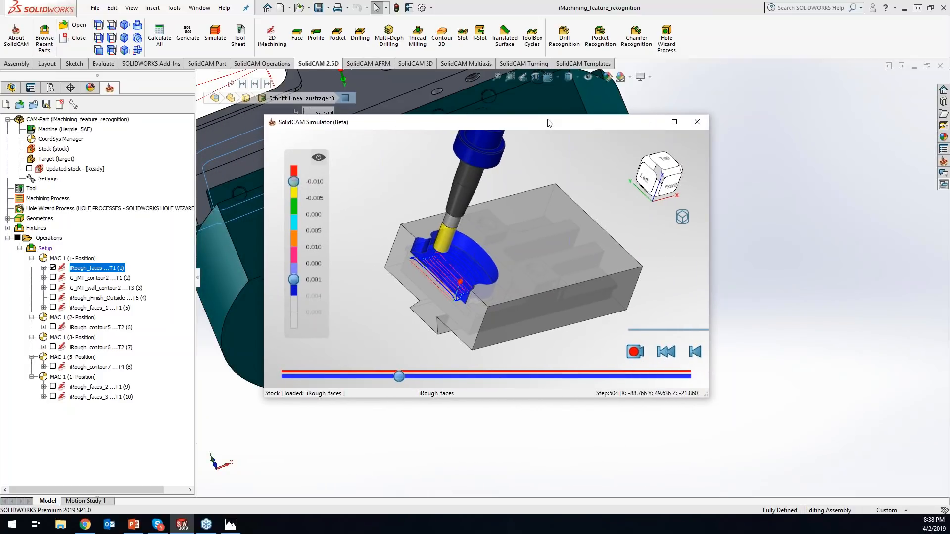
pyautogui.moveTo(549, 123); pyautogui.dragTo(949, 213)
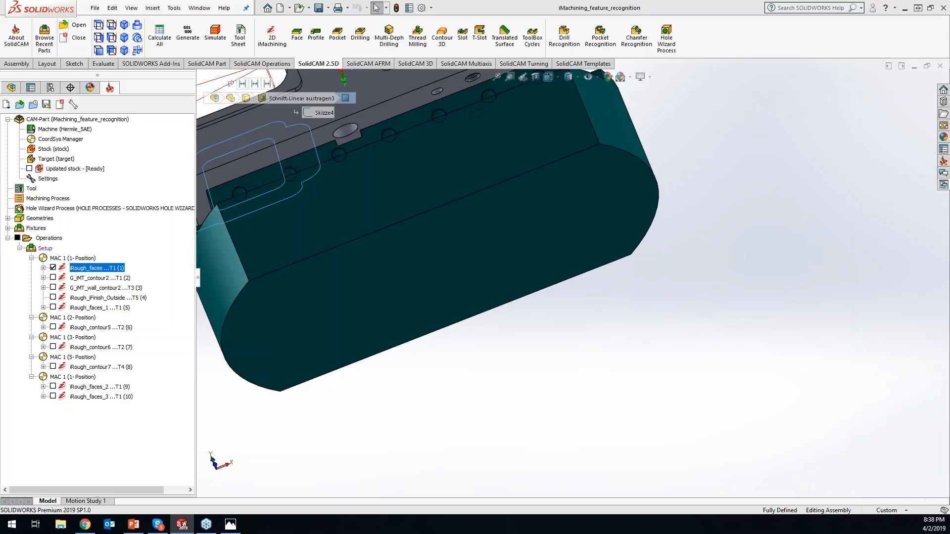
pyautogui.moveTo(949, 213); pyautogui.dragTo(679, 158)
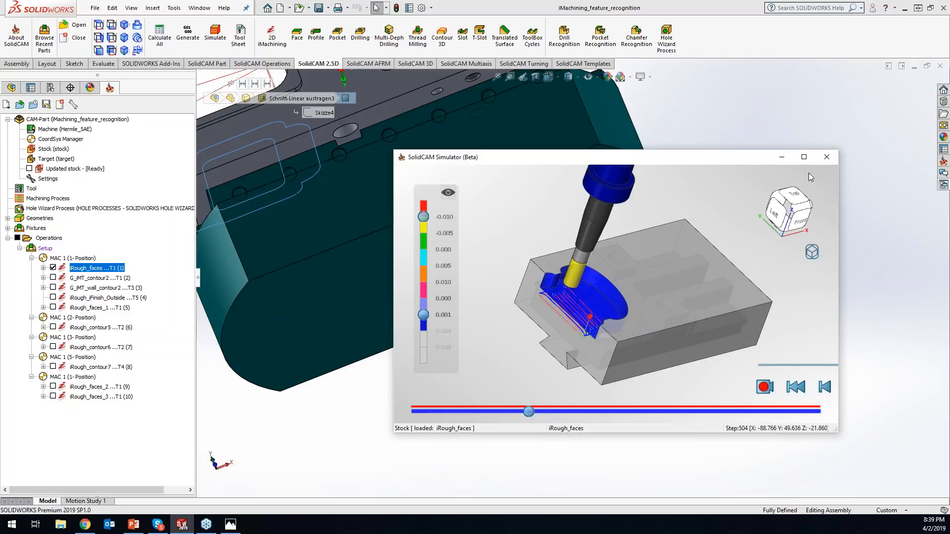
# - Move the floating simulator window closer to the operations tree, over the CAD part
pyautogui.moveTo(182, 525)
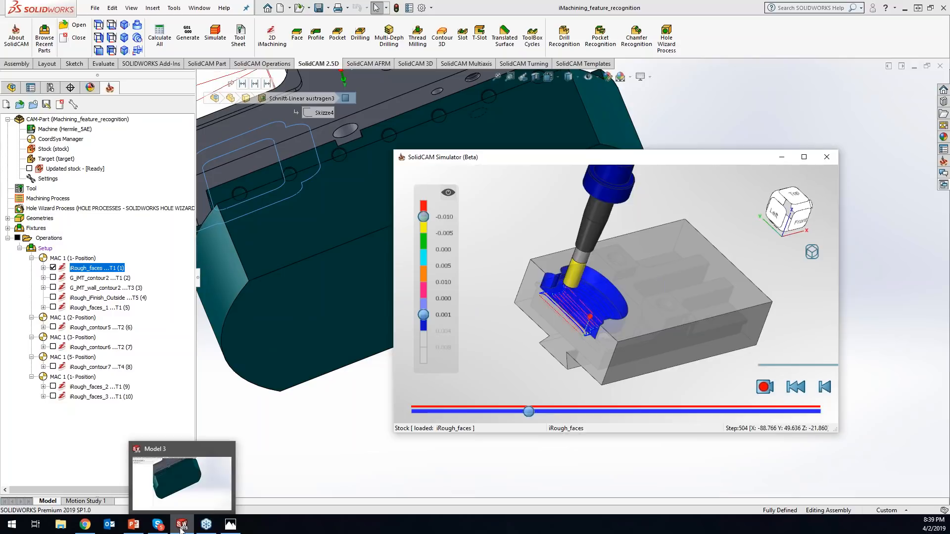
pyautogui.click(181, 526)
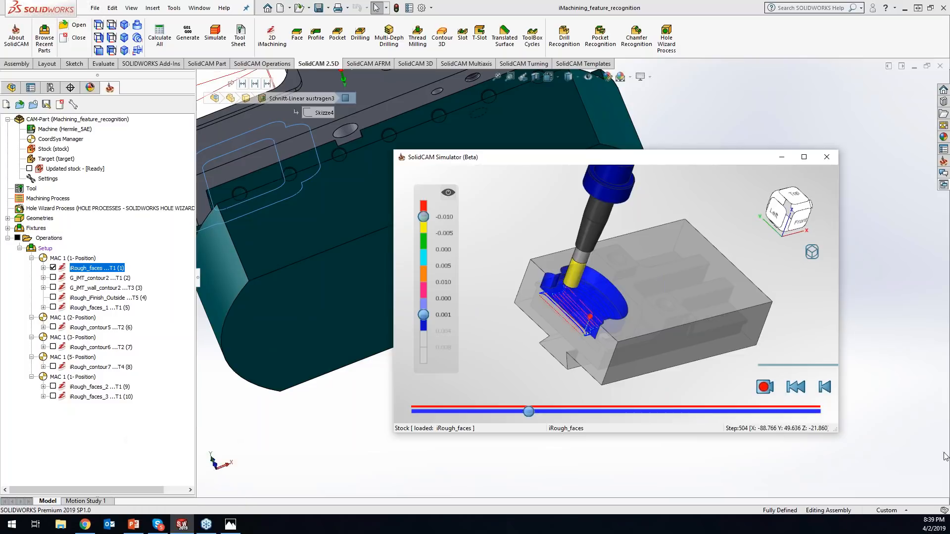
pyautogui.moveTo(605, 164); pyautogui.dragTo(535, 140)
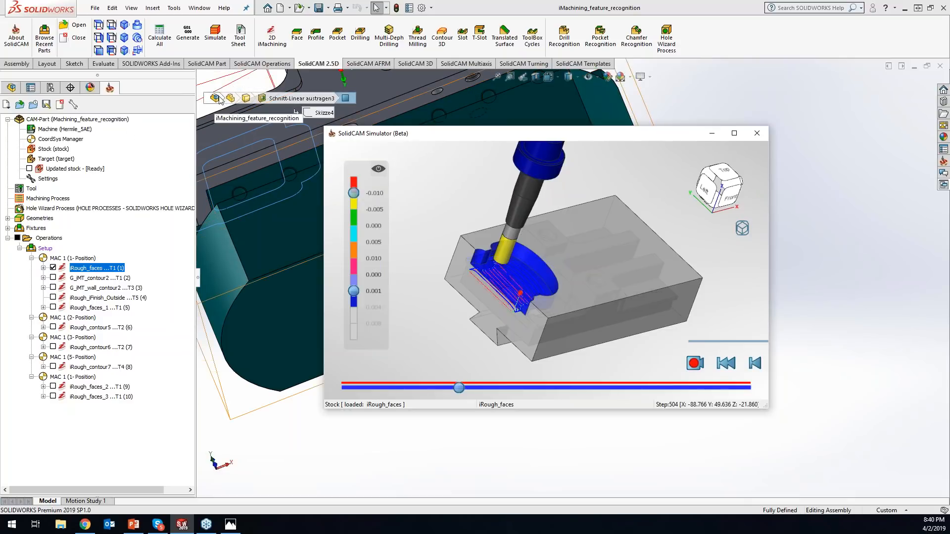
pyautogui.hotkey('alt', 'Tab')
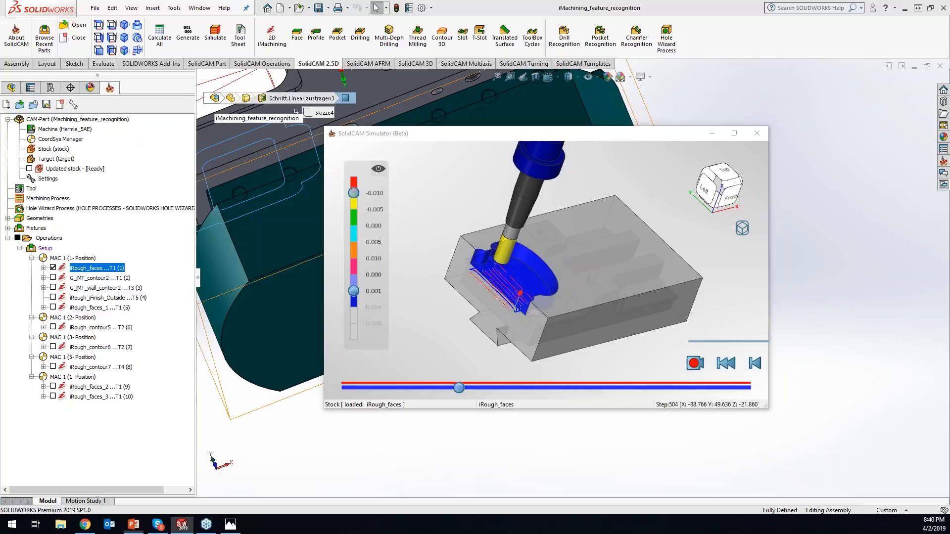